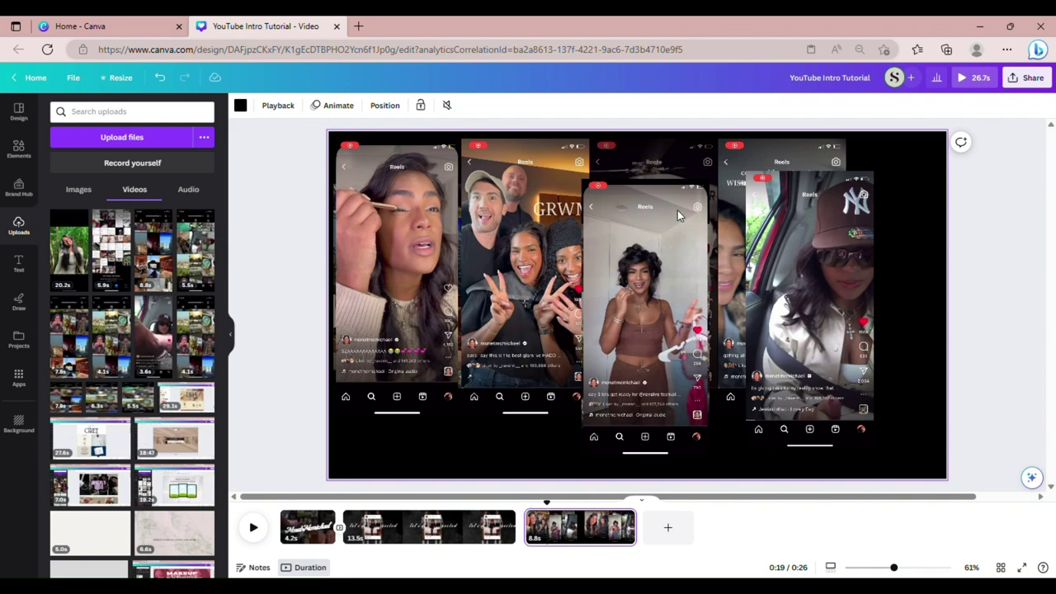
Spread out the overlapping clips by moving the car selfie clip toward the page's right edge and the front profile-grid clip directly beside it
click(643, 290)
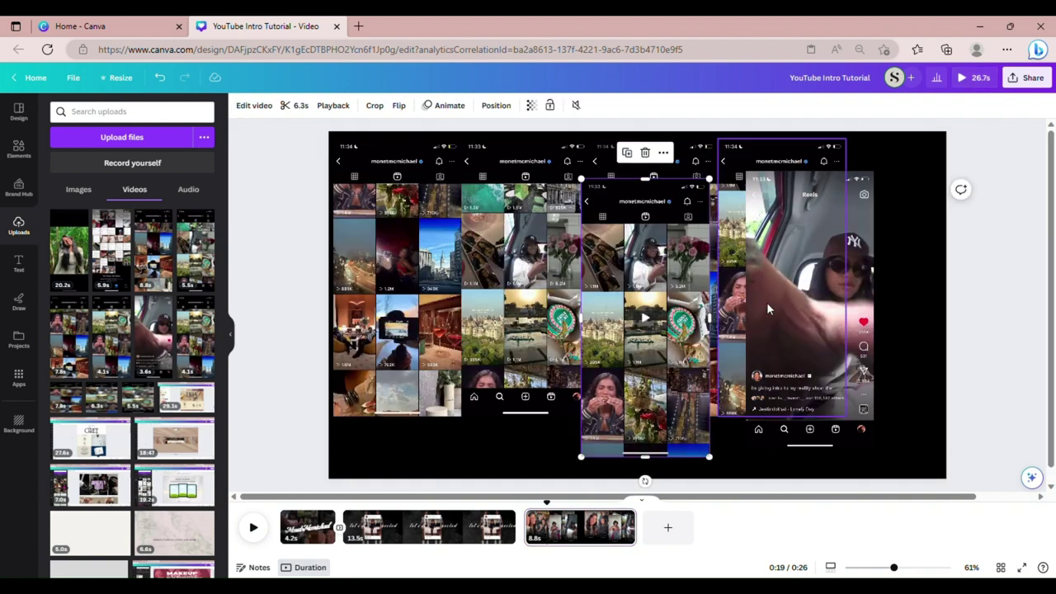
drag(786, 303, 881, 319)
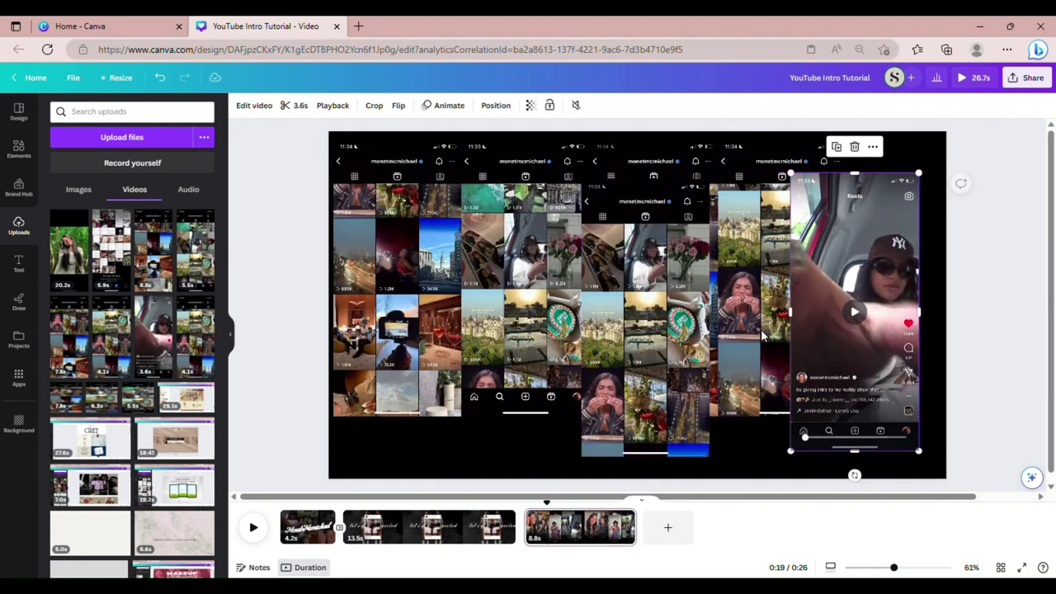
drag(682, 346, 769, 341)
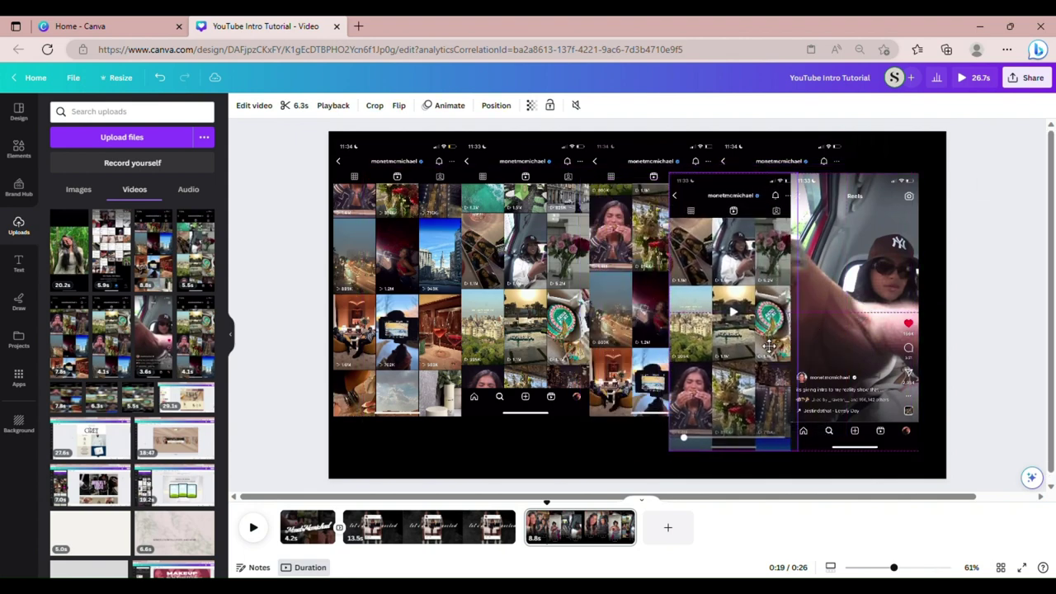
Trim the leftmost clip at both ends to a 5.0 s length, starting at 2.0 s
click(368, 240)
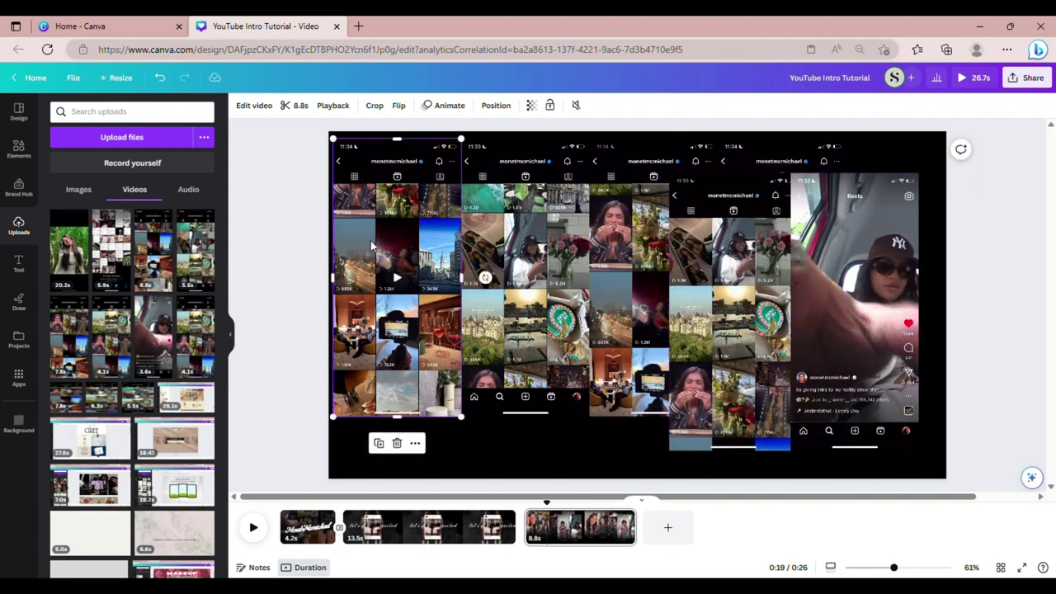
click(299, 108)
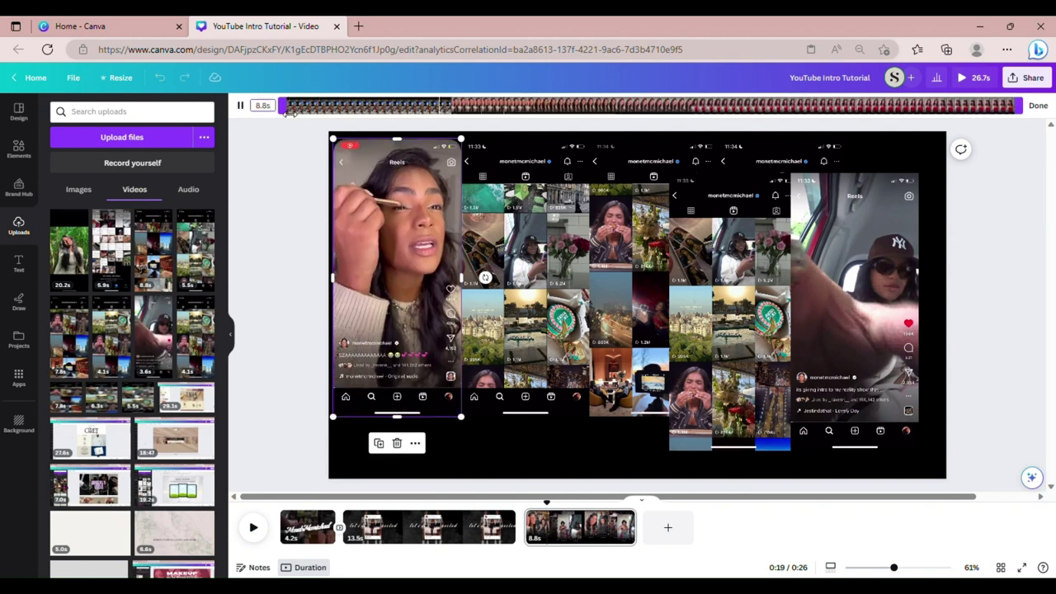
drag(288, 113, 459, 94)
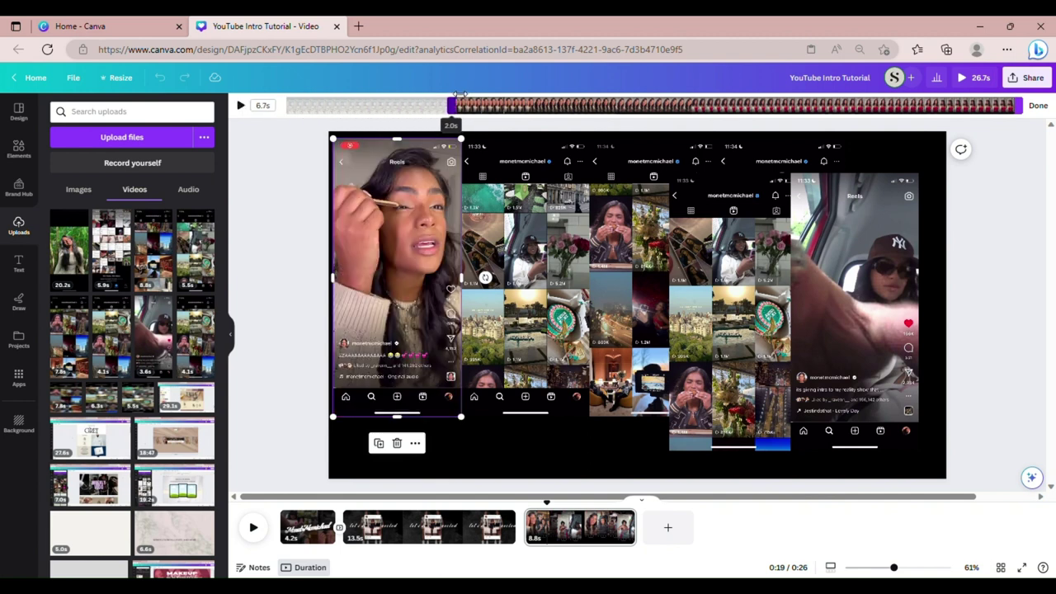
drag(1023, 107, 876, 130)
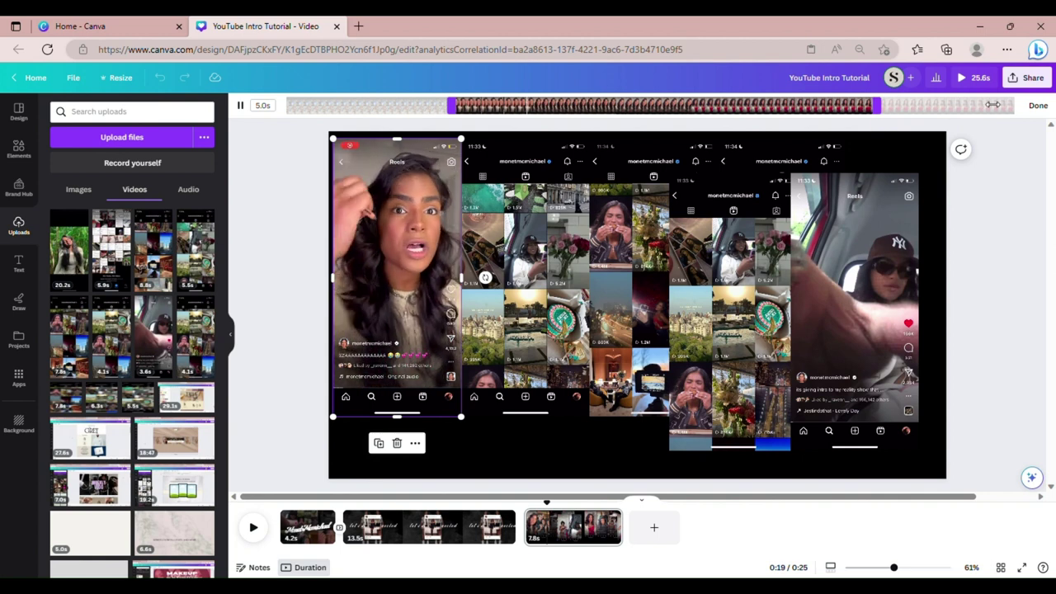
click(1038, 104)
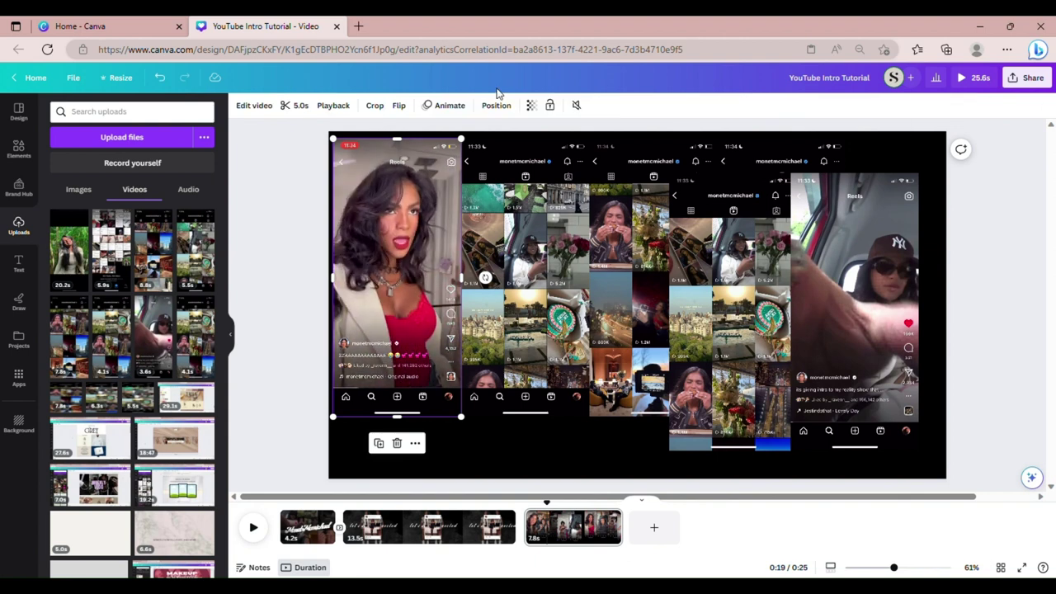
Crop the leftmost clip freeform at full width to remove the app header and bottom caption area, and move it up near the page's top
click(373, 106)
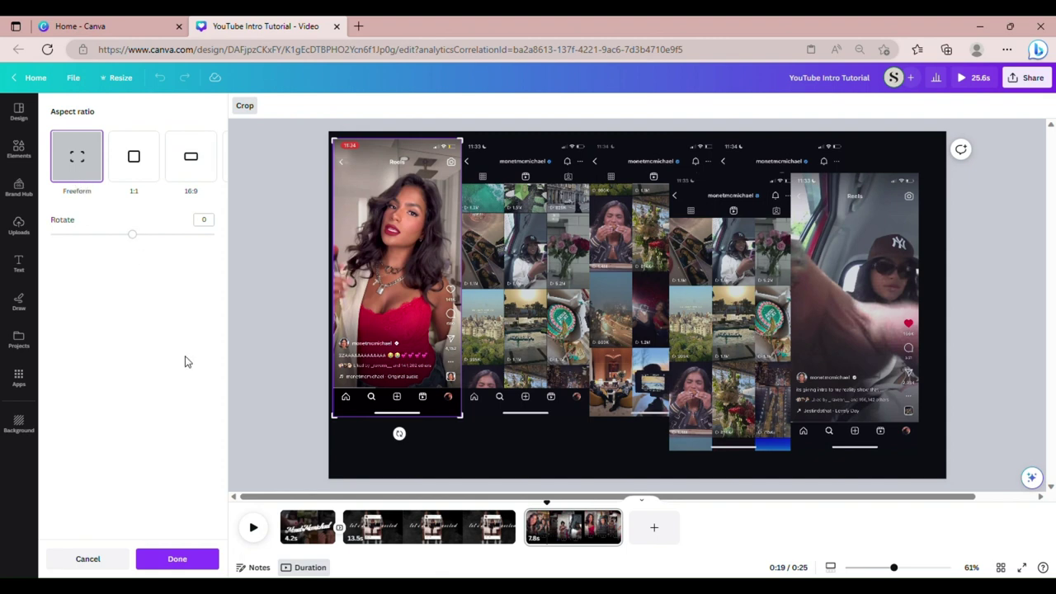
drag(338, 417, 336, 332)
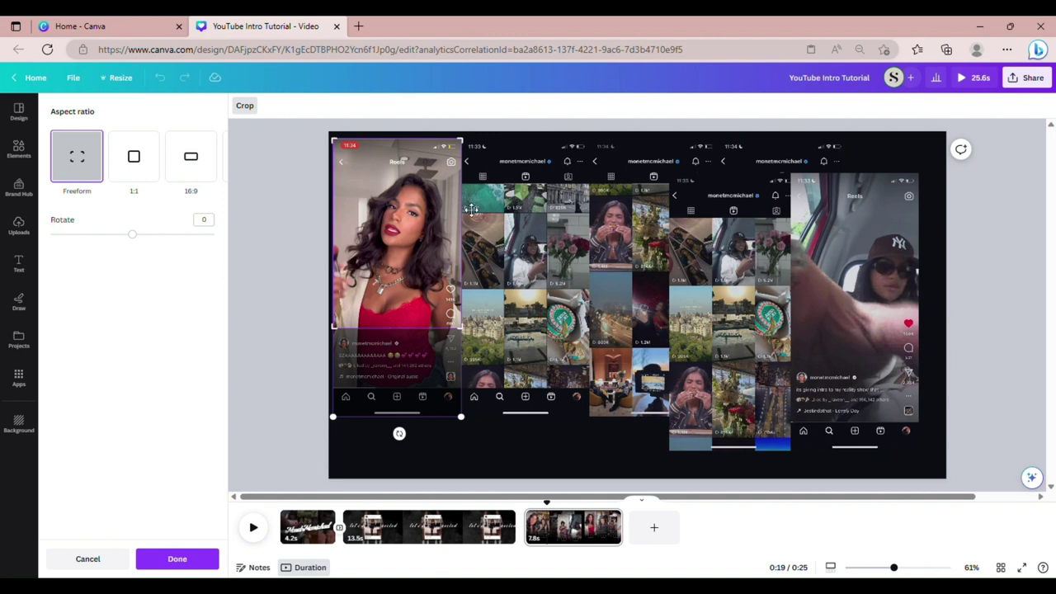
drag(468, 146, 468, 177)
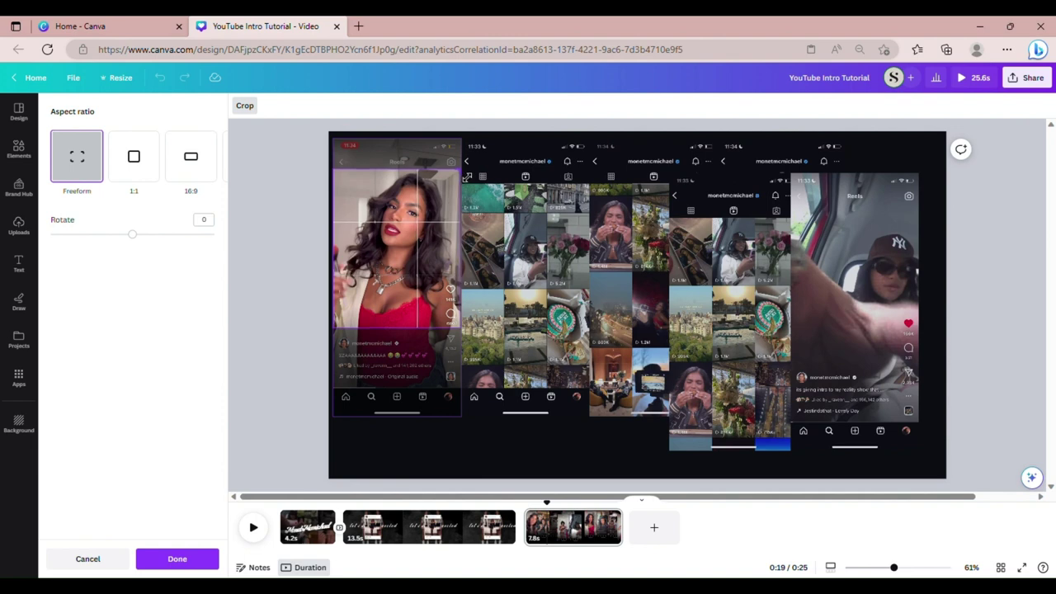
drag(468, 177, 451, 177)
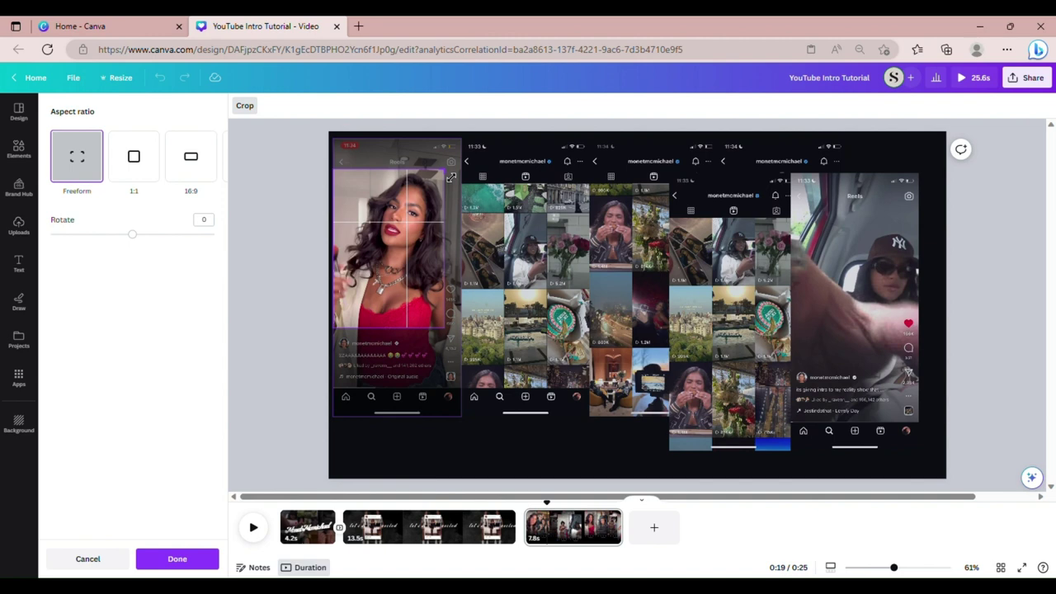
drag(452, 177, 451, 178)
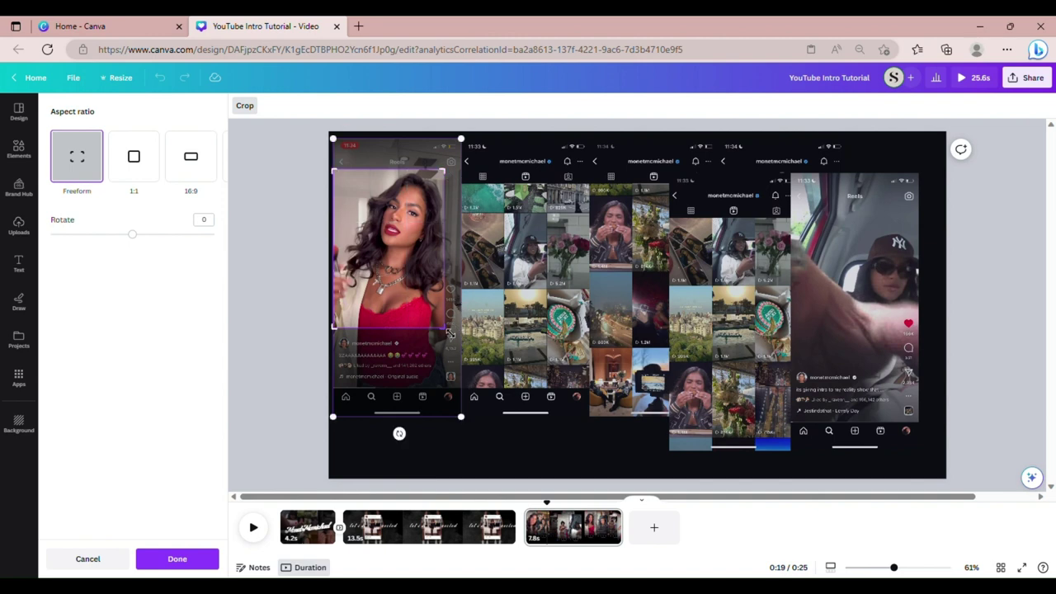
drag(449, 333, 467, 333)
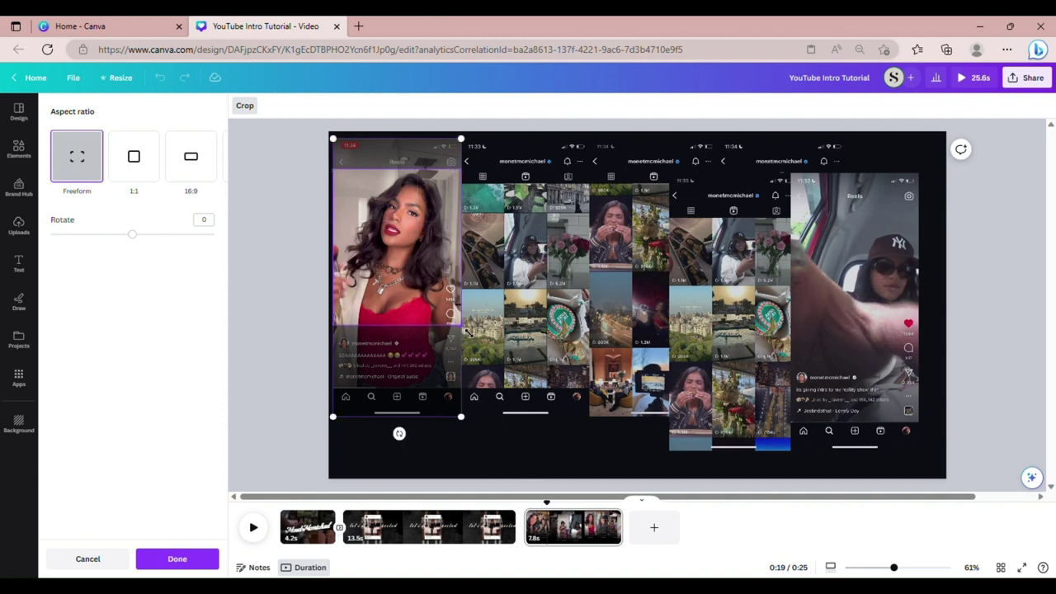
click(198, 558)
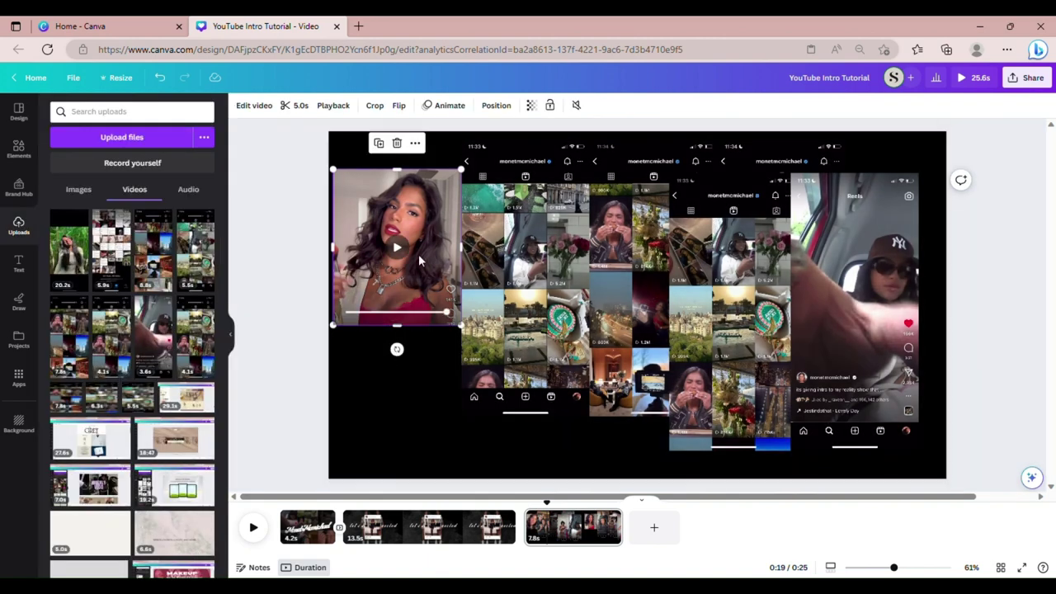
drag(424, 262, 433, 229)
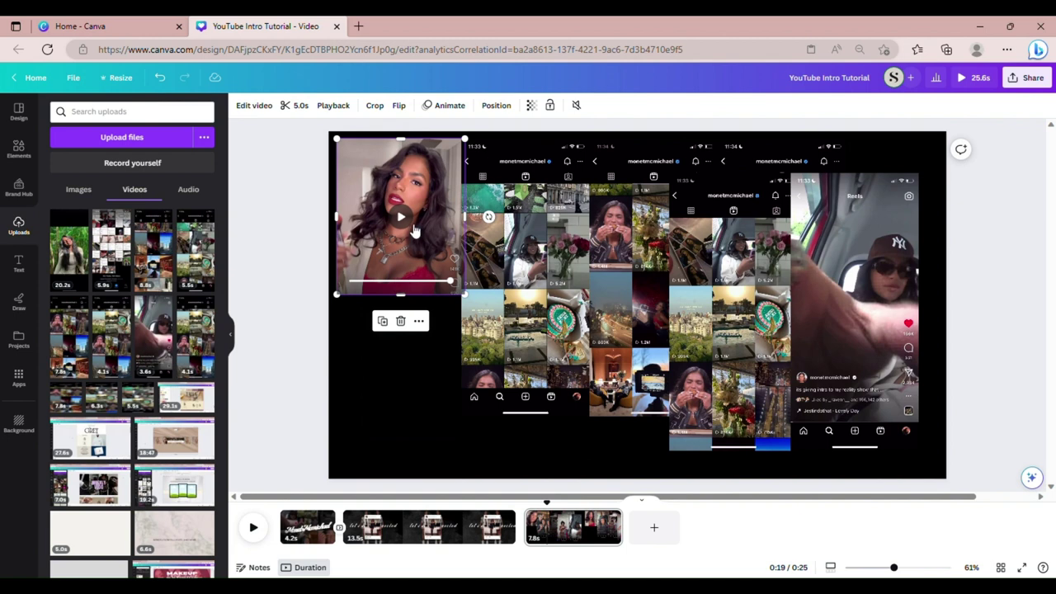
Unmute the cropped clip at volume 100, try lowering it to 47 and 41, and return it to 0
click(577, 106)
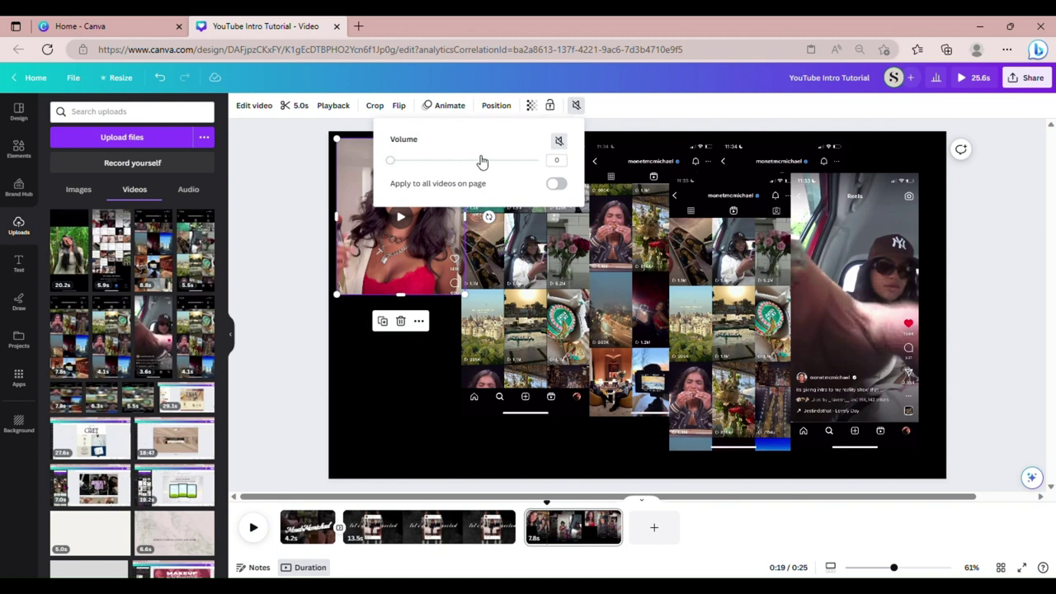
click(560, 144)
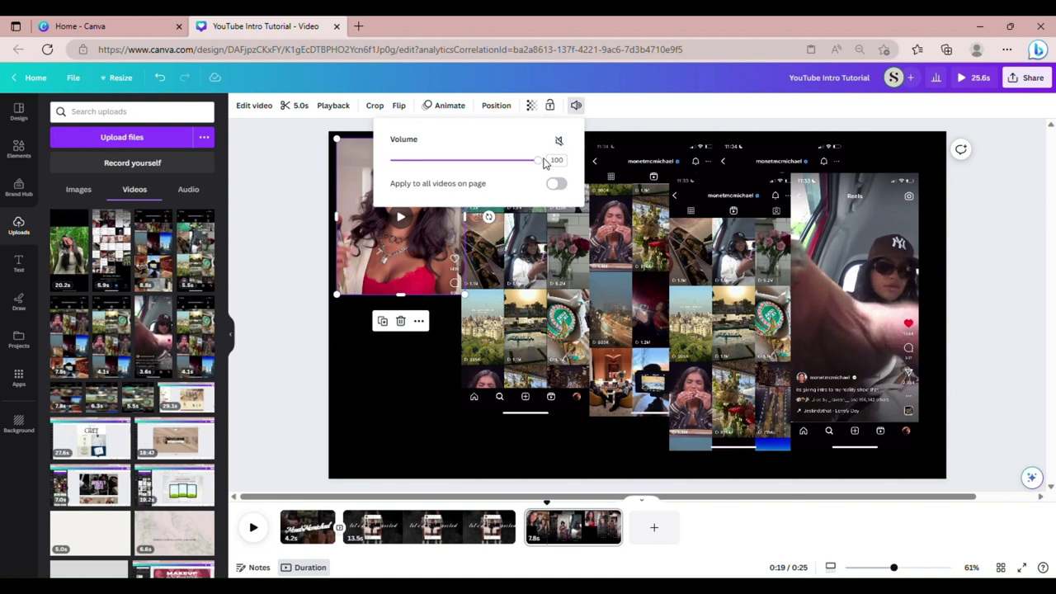
drag(541, 161, 460, 165)
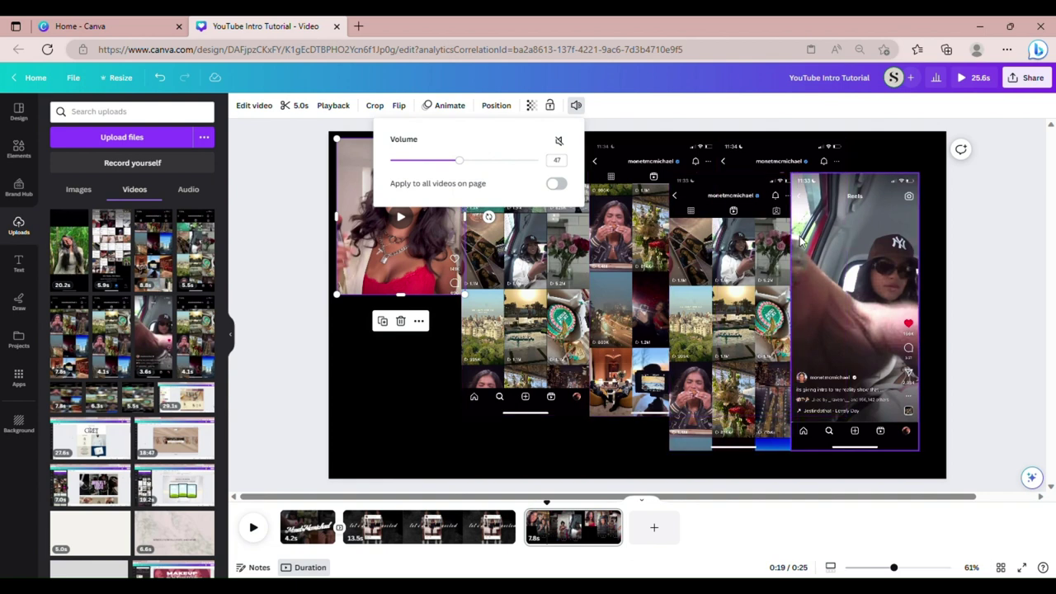
mouse_move(458, 168)
mouse_down()
mouse_move(407, 162)
mouse_move(451, 162)
mouse_up()
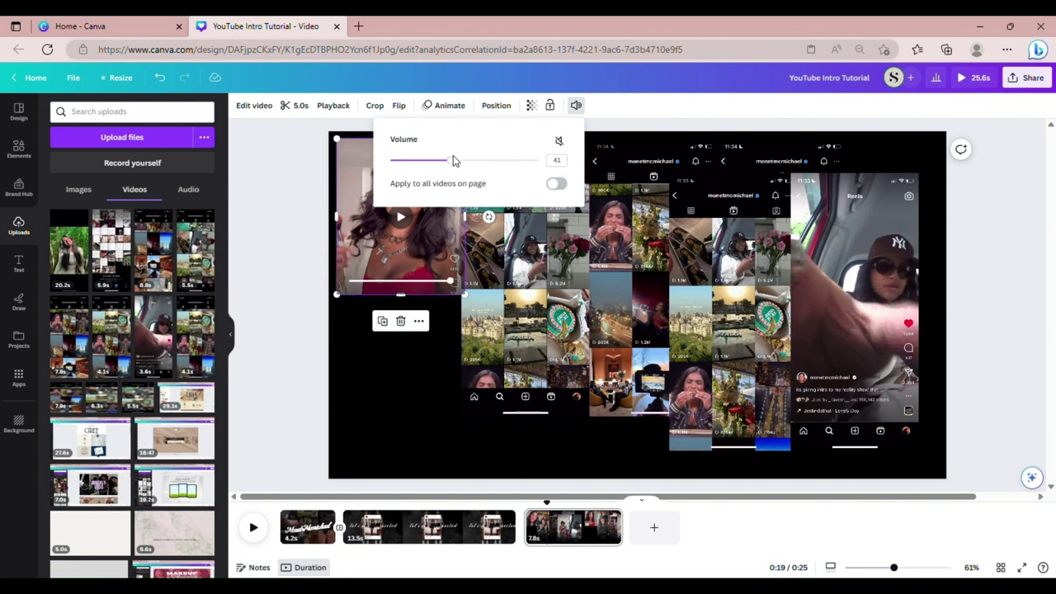
drag(452, 161, 391, 165)
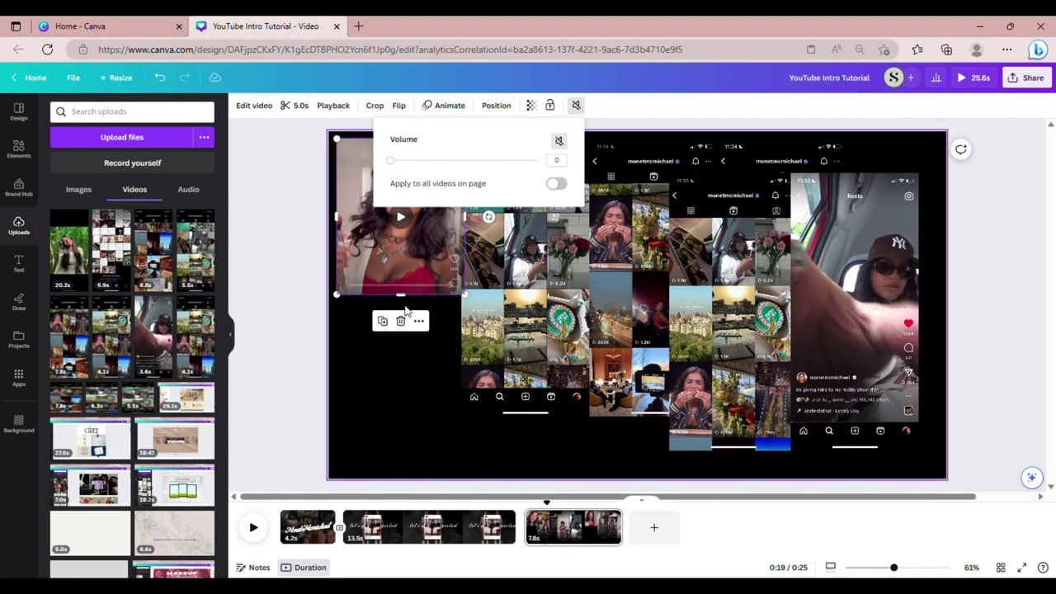
click(396, 355)
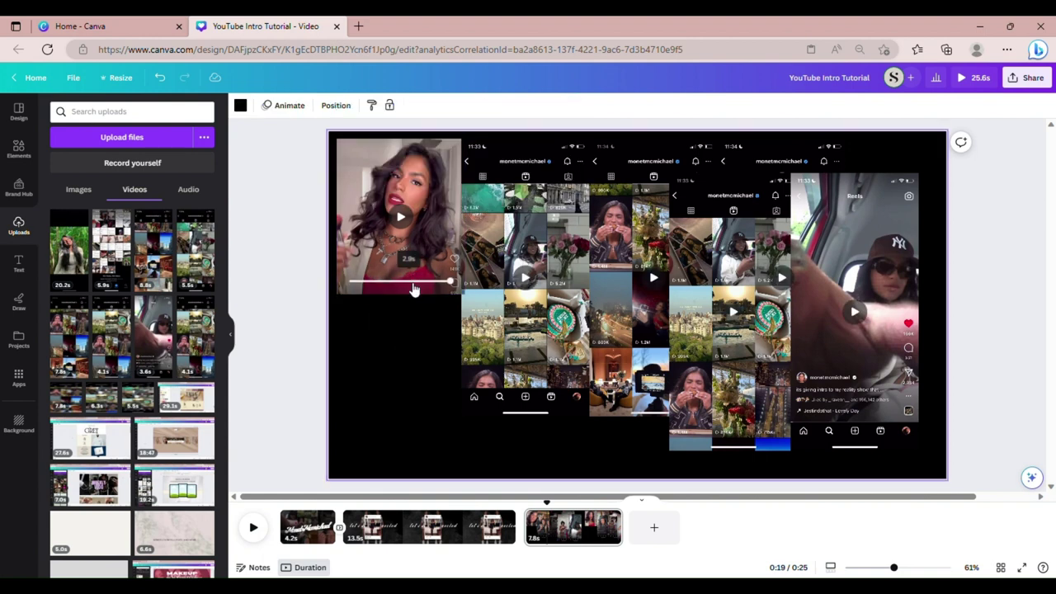
Align the cropped clip flush with the page's upper-left corner
click(433, 214)
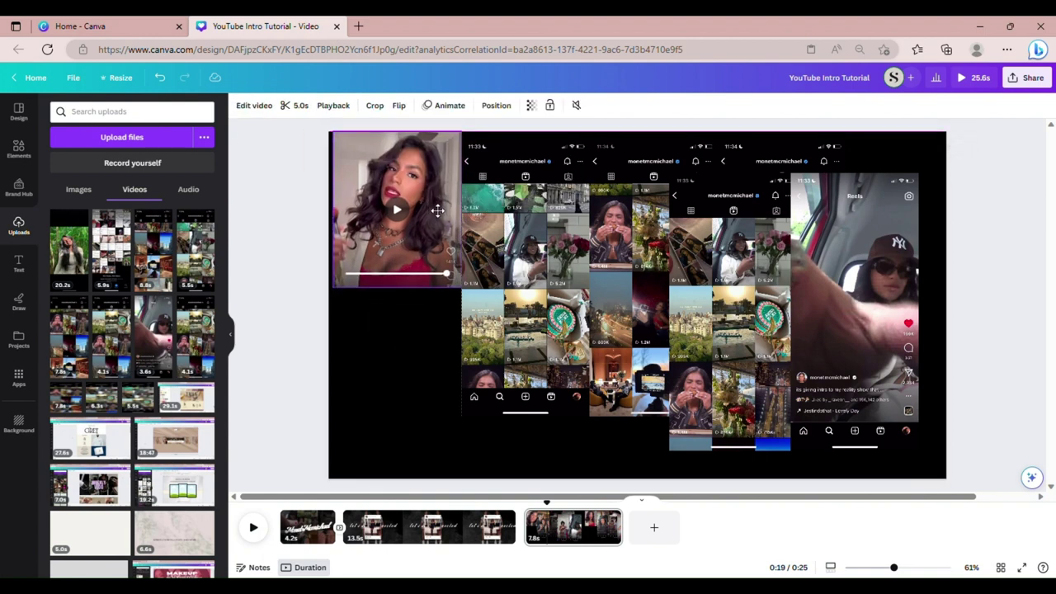
drag(433, 215, 432, 212)
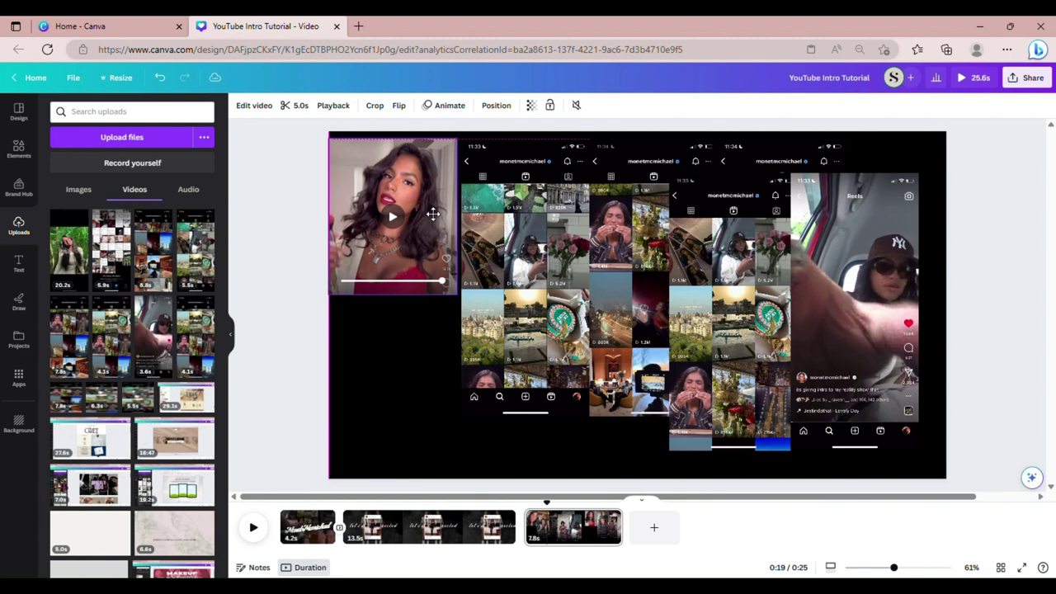
Trim the second clip at both ends to a 3.5 s length, ending at 4.5 s
click(500, 248)
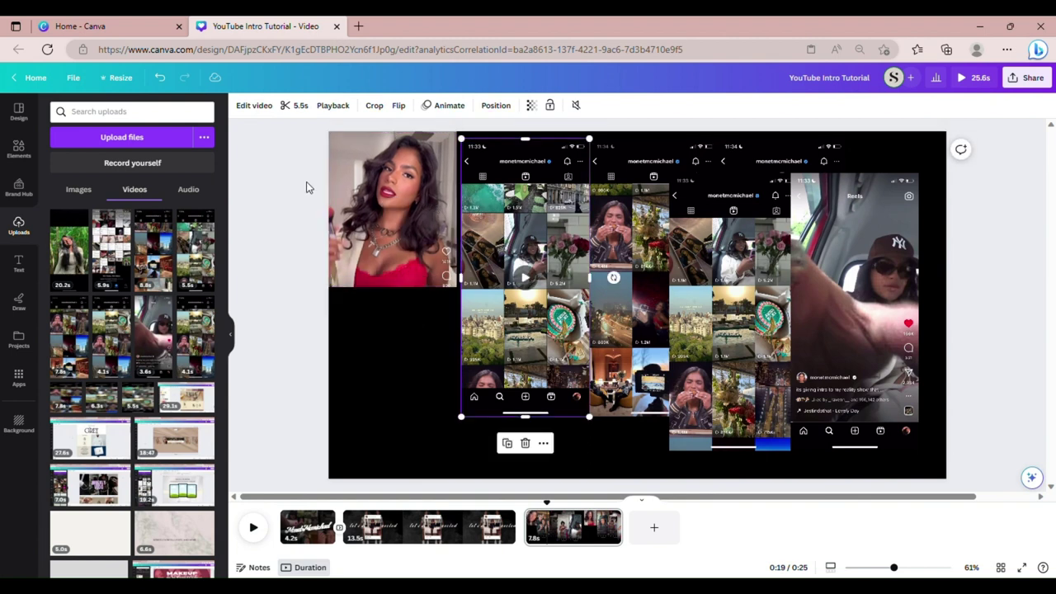
click(298, 109)
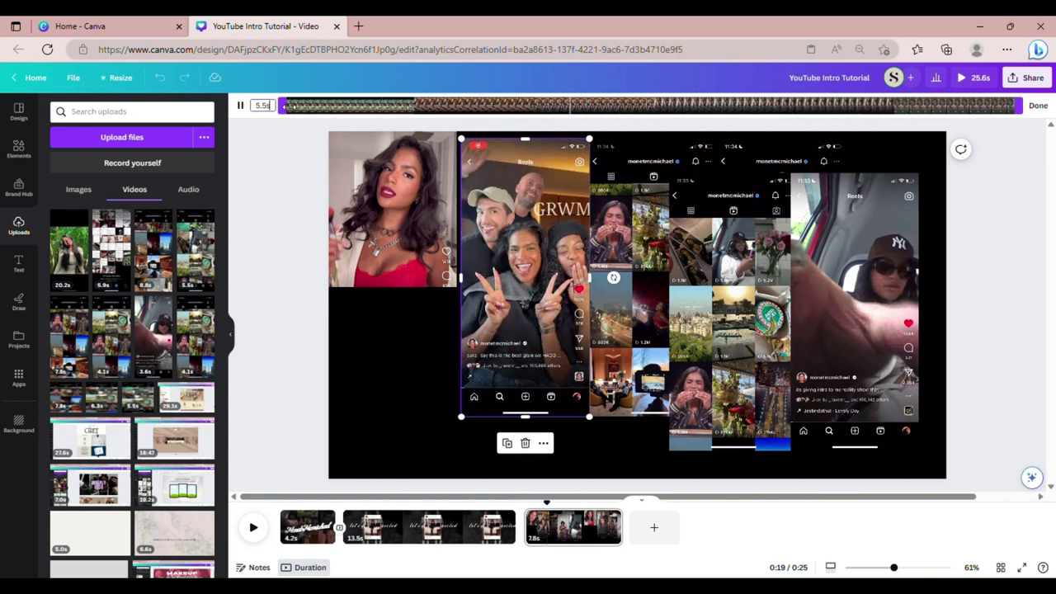
drag(281, 106, 415, 105)
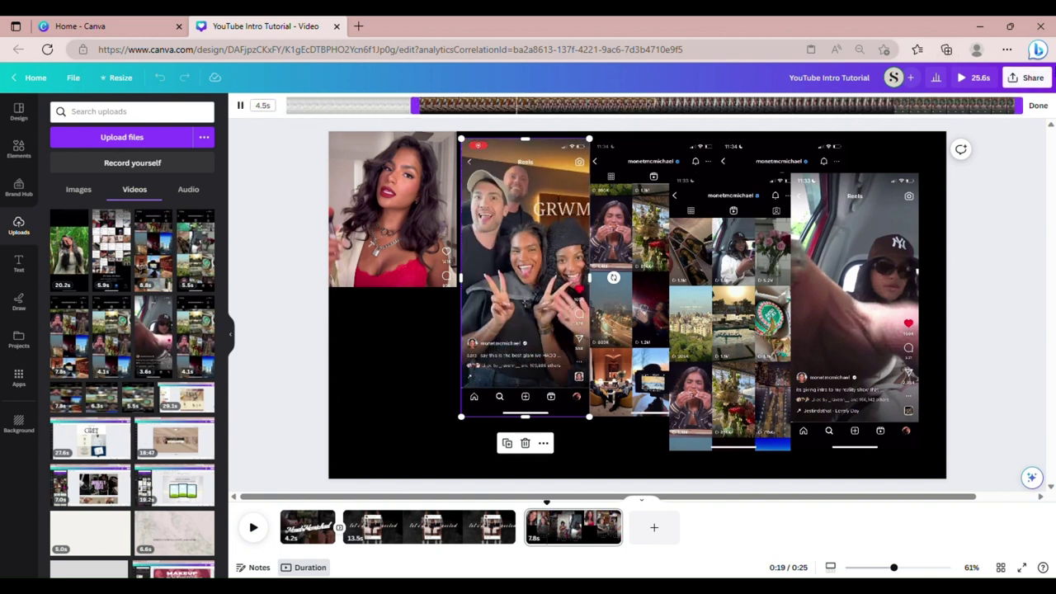
drag(1019, 105, 889, 109)
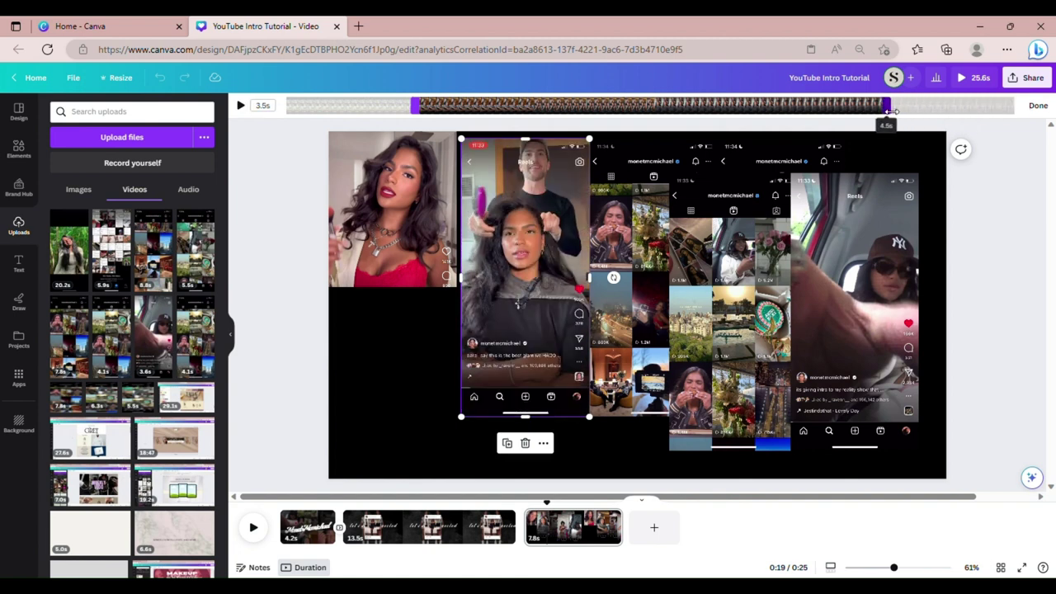
click(1038, 106)
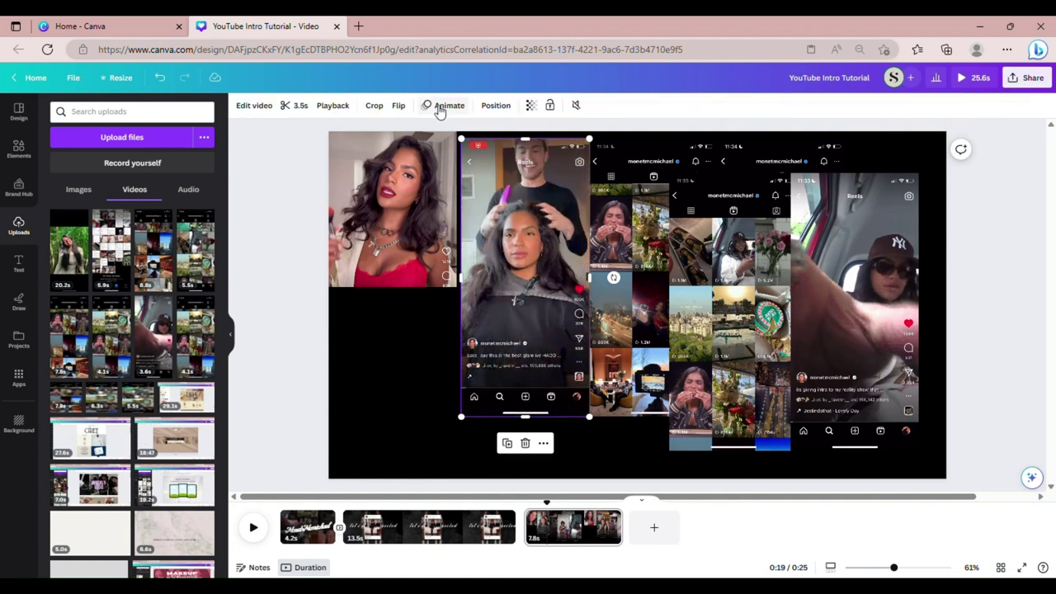
Crop the second clip freeform to remove its header and bottom caption area, and place it beneath the first cropped clip at the page's left edge
click(375, 106)
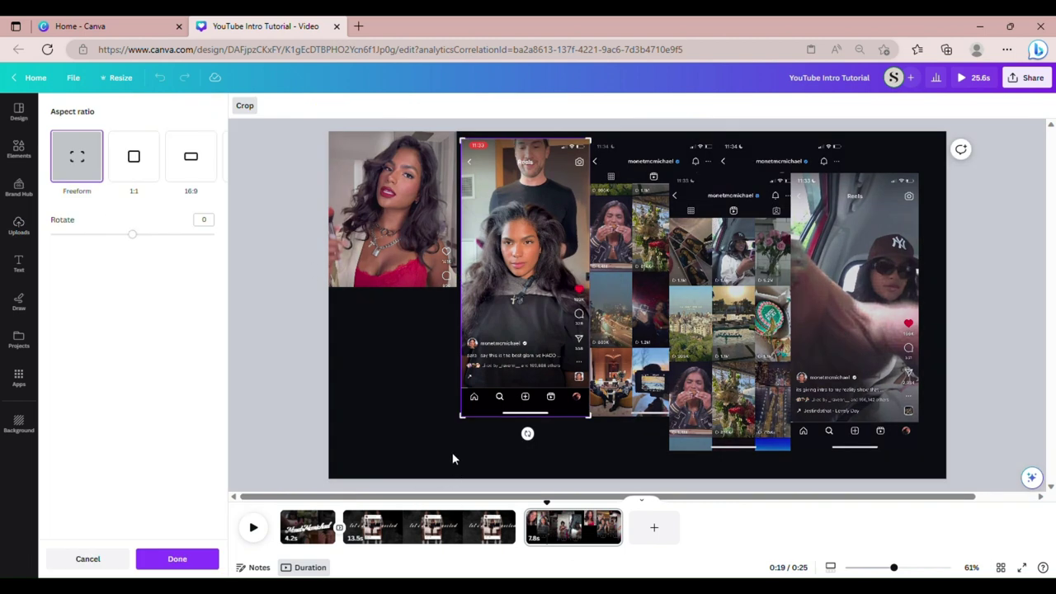
drag(461, 416, 468, 337)
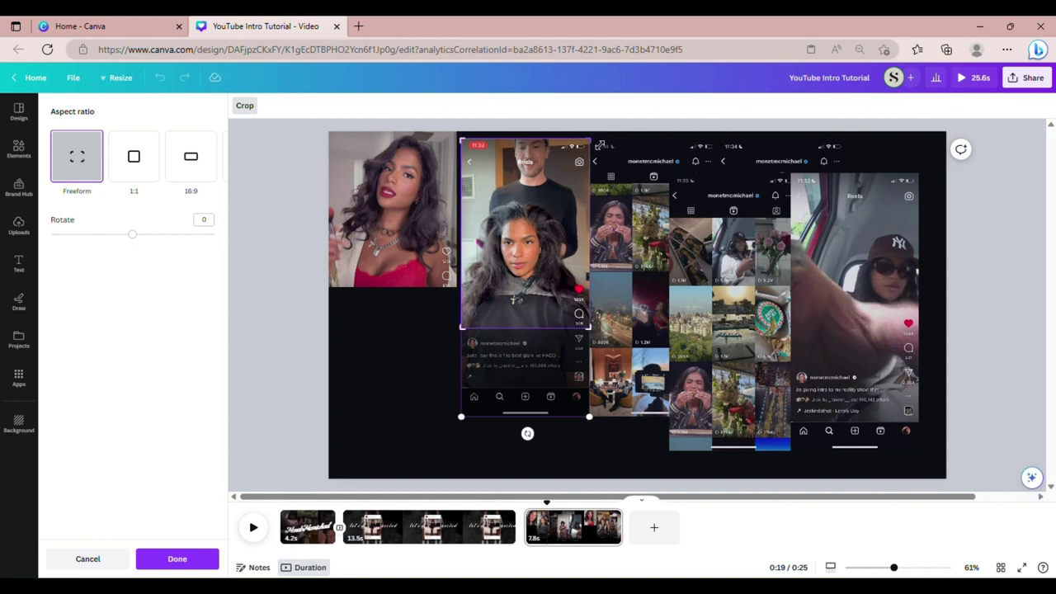
drag(598, 149, 598, 180)
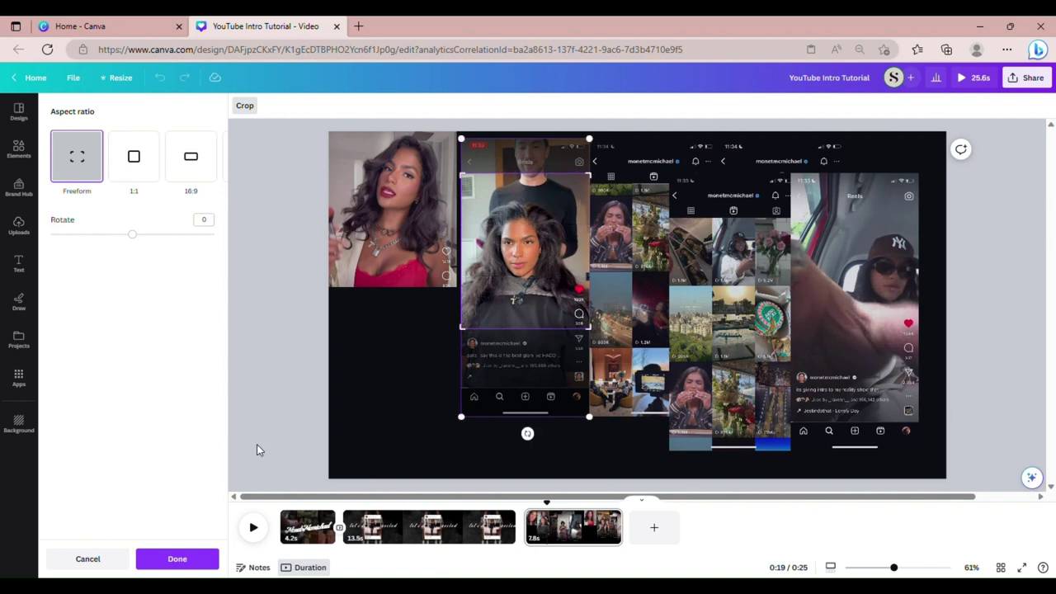
click(169, 560)
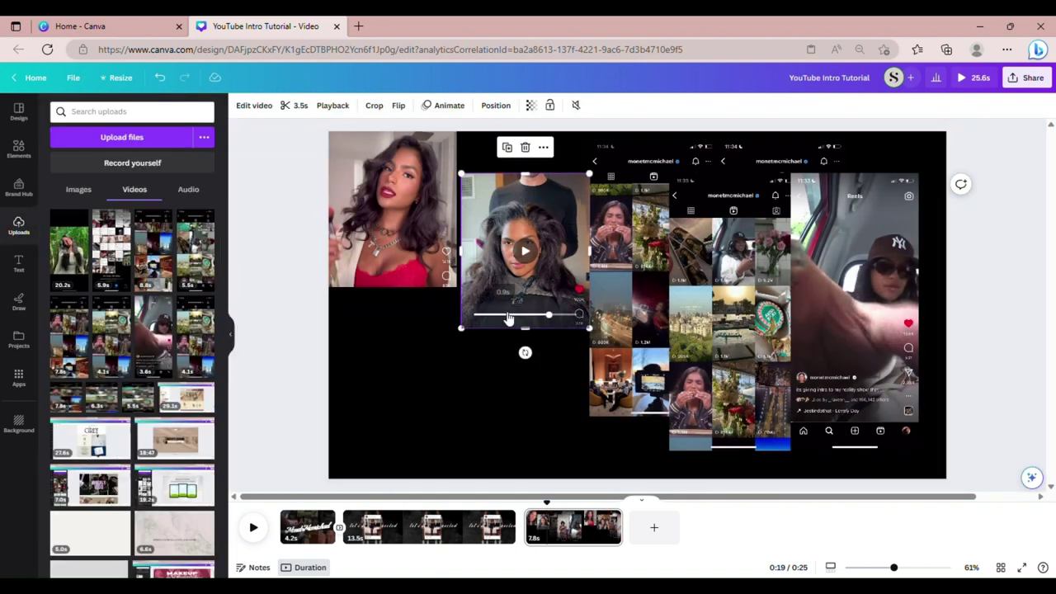
drag(558, 294, 427, 381)
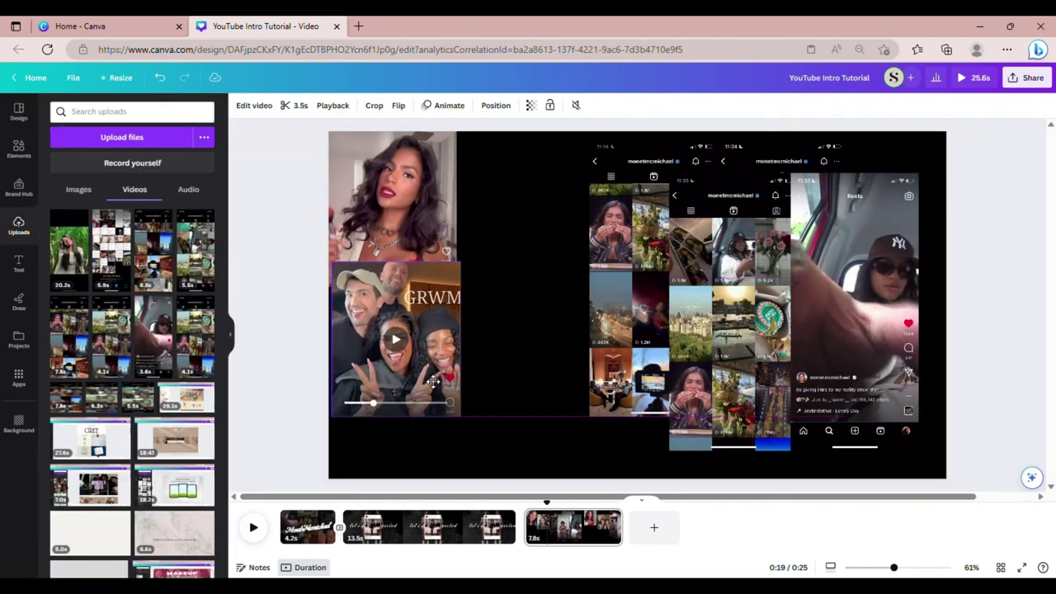
Move the third reel clip to the open area beside the stacked clips and trim both its ends to a 2.6 s length
drag(639, 291, 532, 297)
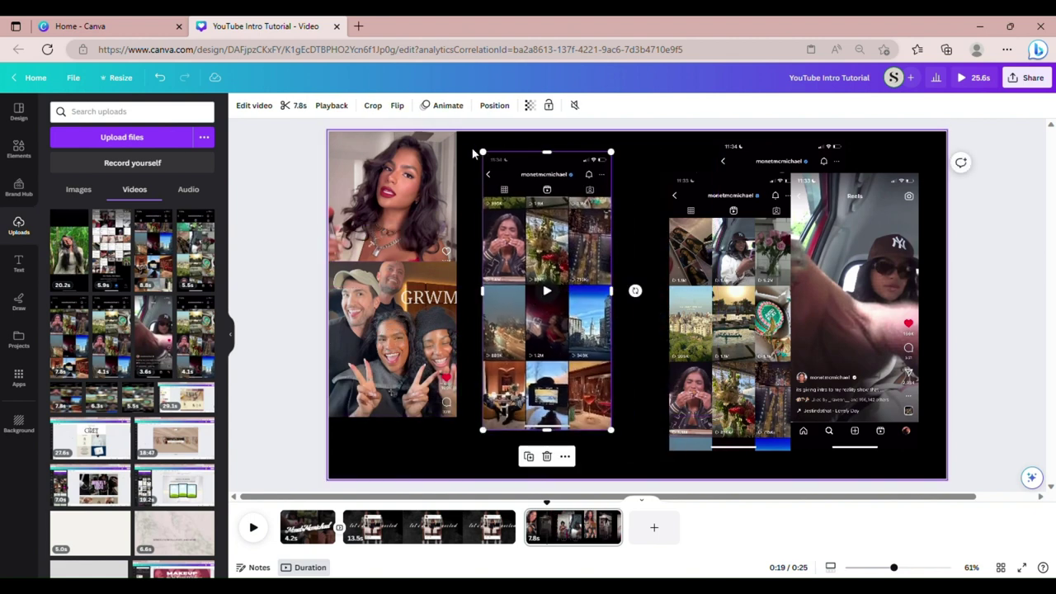
click(299, 108)
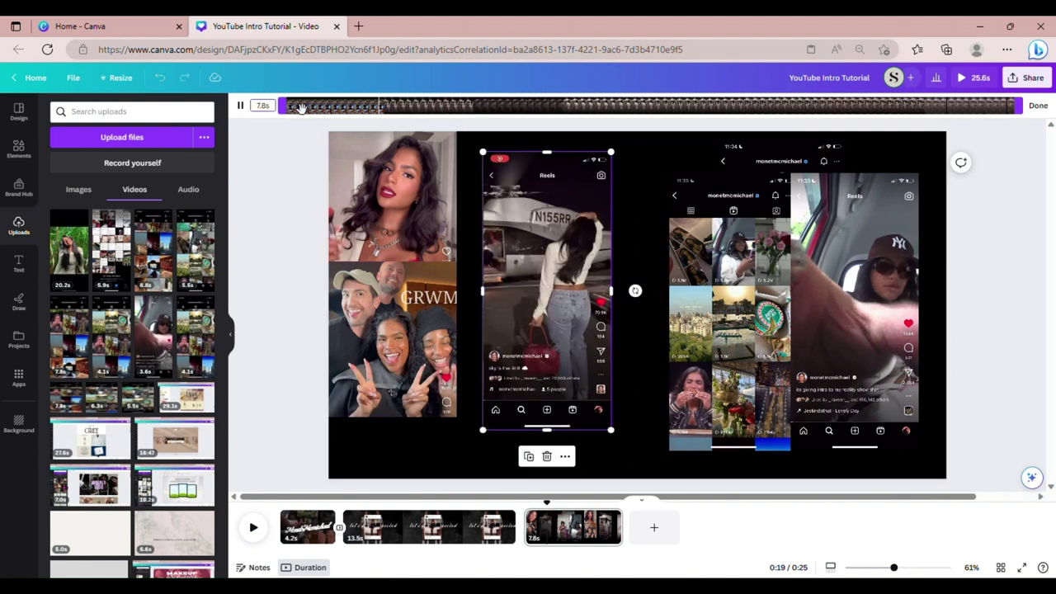
drag(282, 105, 605, 110)
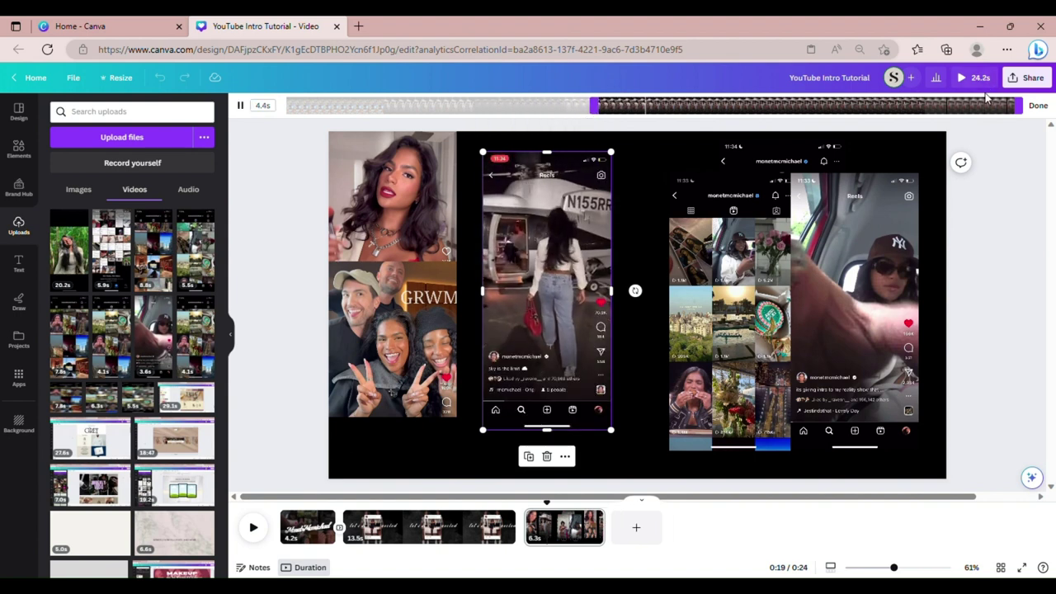
drag(1023, 108, 860, 110)
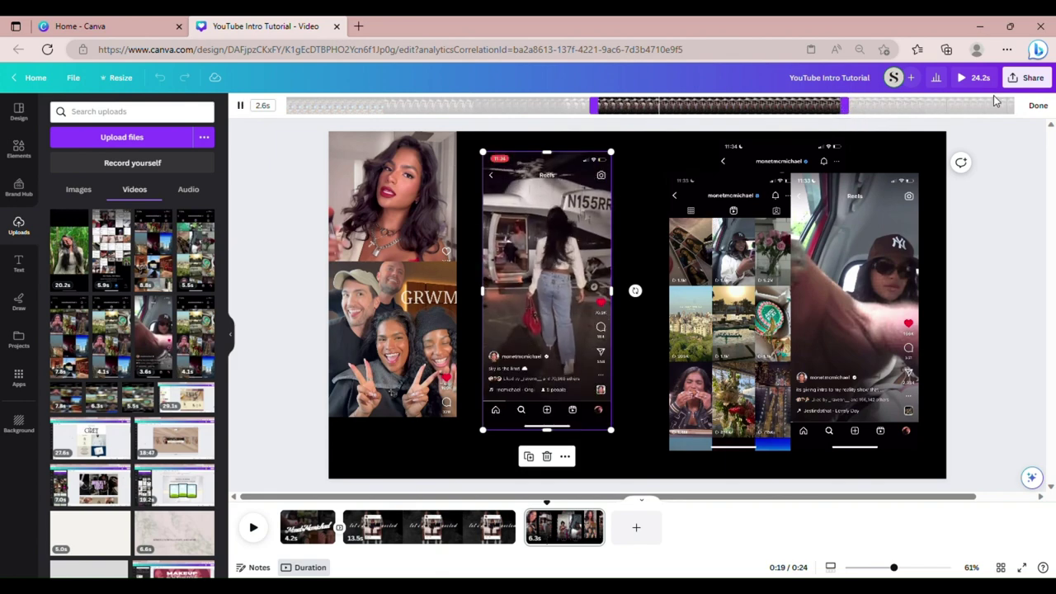
click(1038, 106)
Crop the third clip freeform to remove its header and caption area, and place it beside the first clip in the top row
click(374, 106)
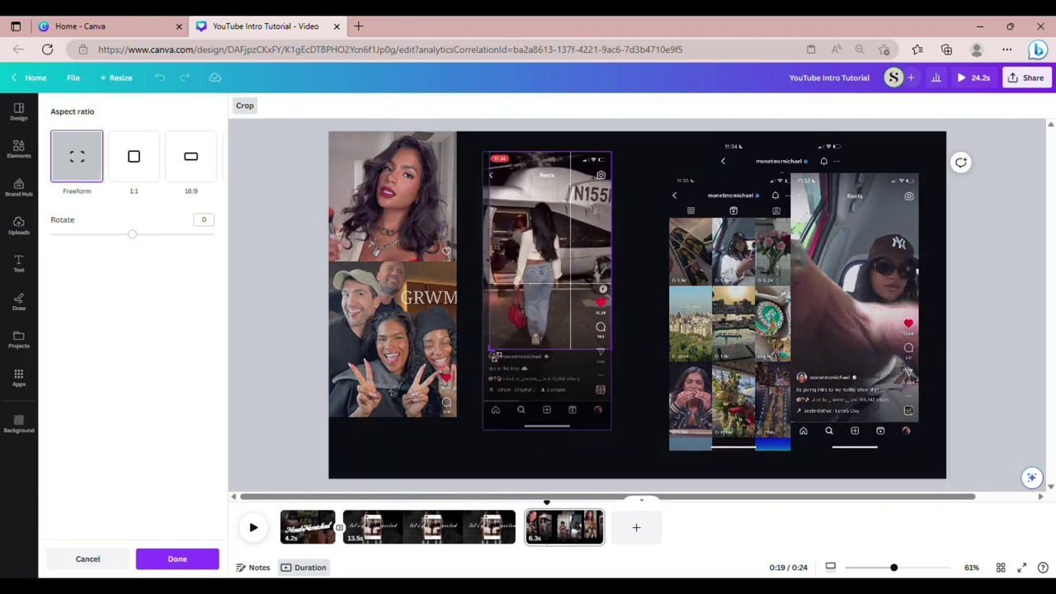
drag(611, 153, 612, 202)
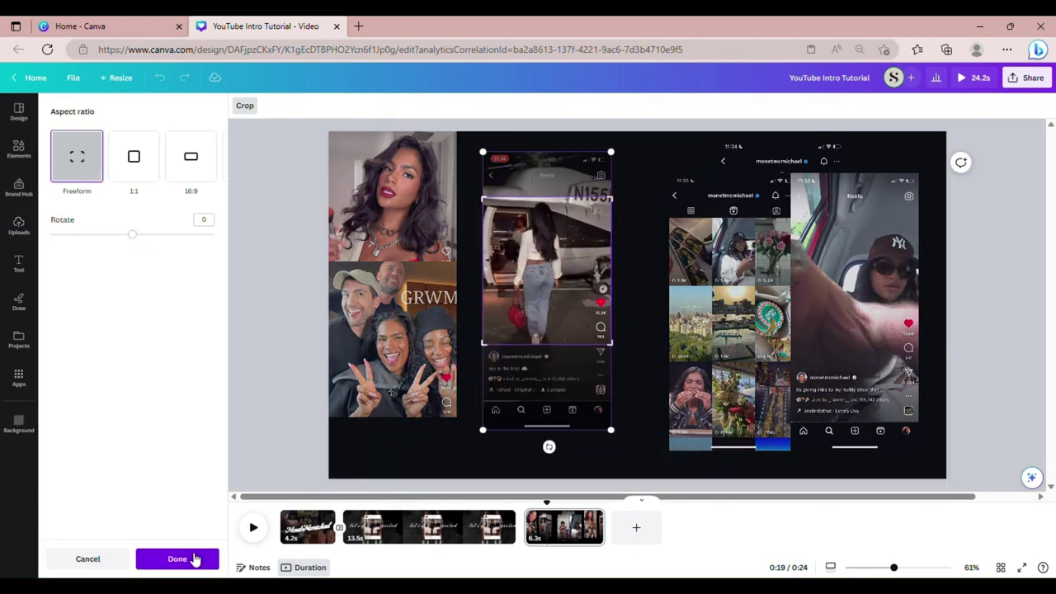
click(193, 559)
Bring the fourth reel clip into the middle of the page and trim it at both ends to 2.9 s, starting at 1.8 s
drag(730, 330, 585, 330)
click(294, 106)
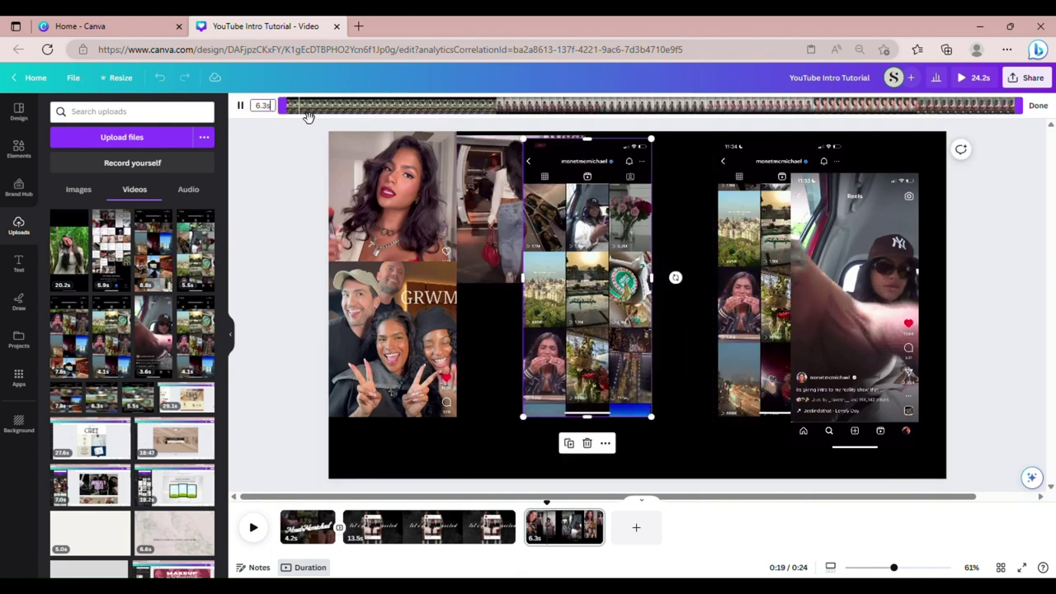
drag(280, 106, 494, 106)
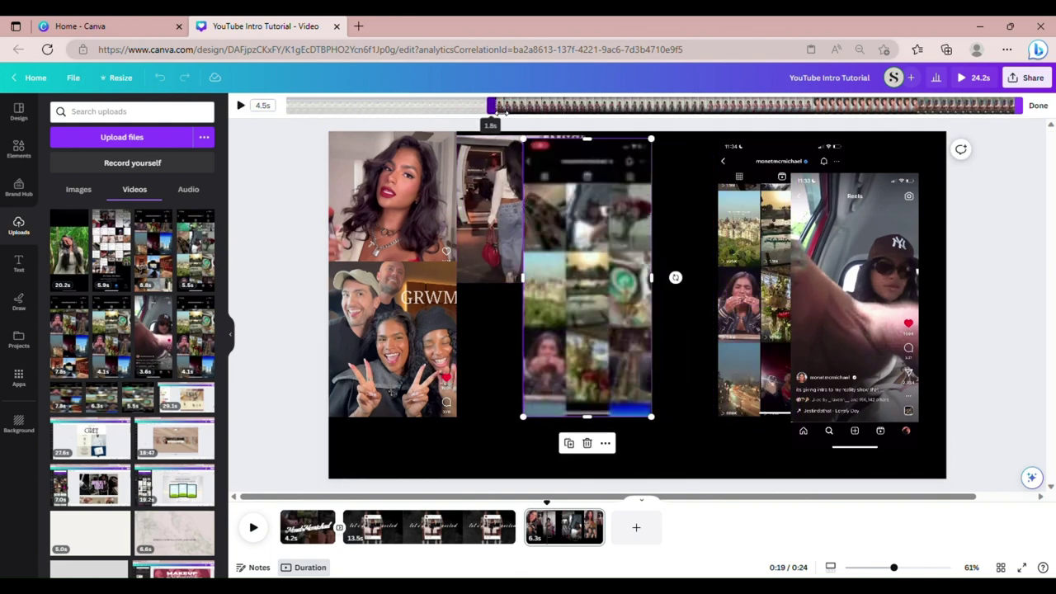
click(1037, 106)
Crop the fourth clip freeform to cut off its header and caption area, and place it beneath the aircraft clip
click(375, 106)
drag(536, 415, 527, 329)
drag(587, 138, 586, 175)
key(Return)
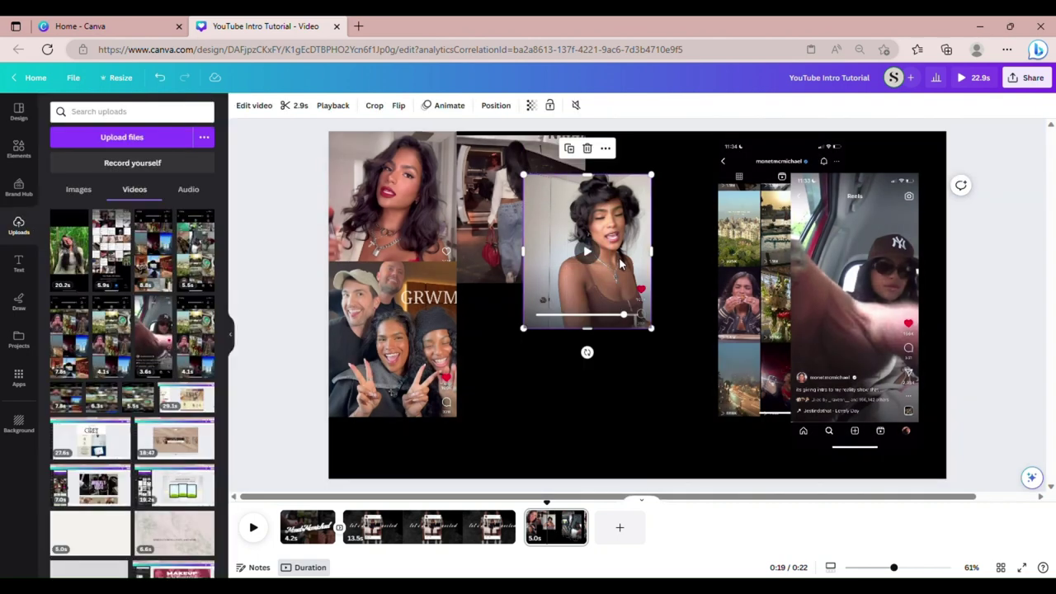
drag(621, 263, 556, 333)
Move the fifth reel clip next to the arranged clips and trim both its ends to a 2.0 s length
drag(768, 245, 657, 243)
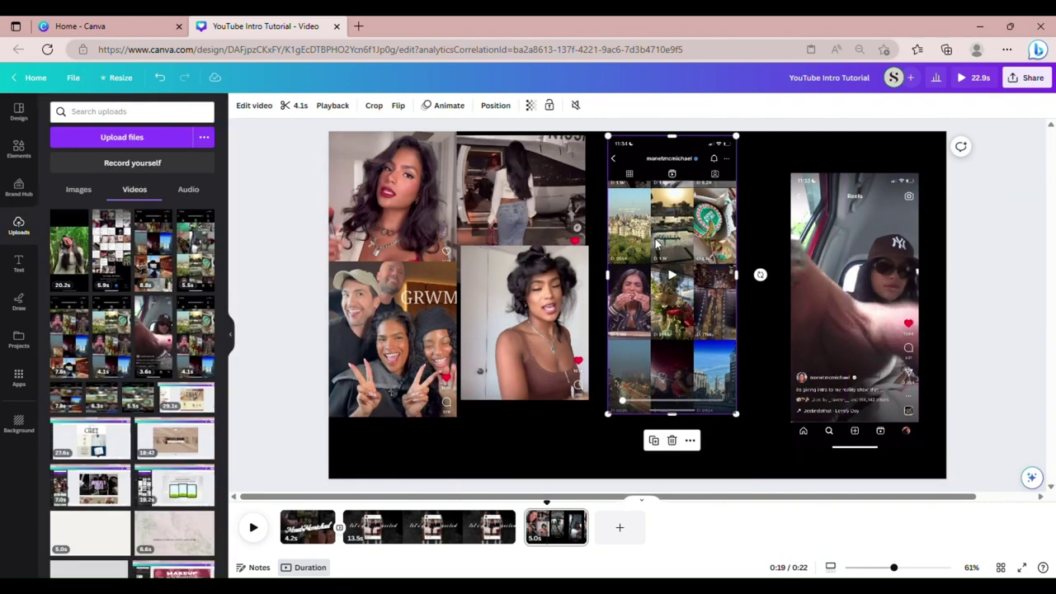
click(293, 105)
drag(285, 105, 442, 106)
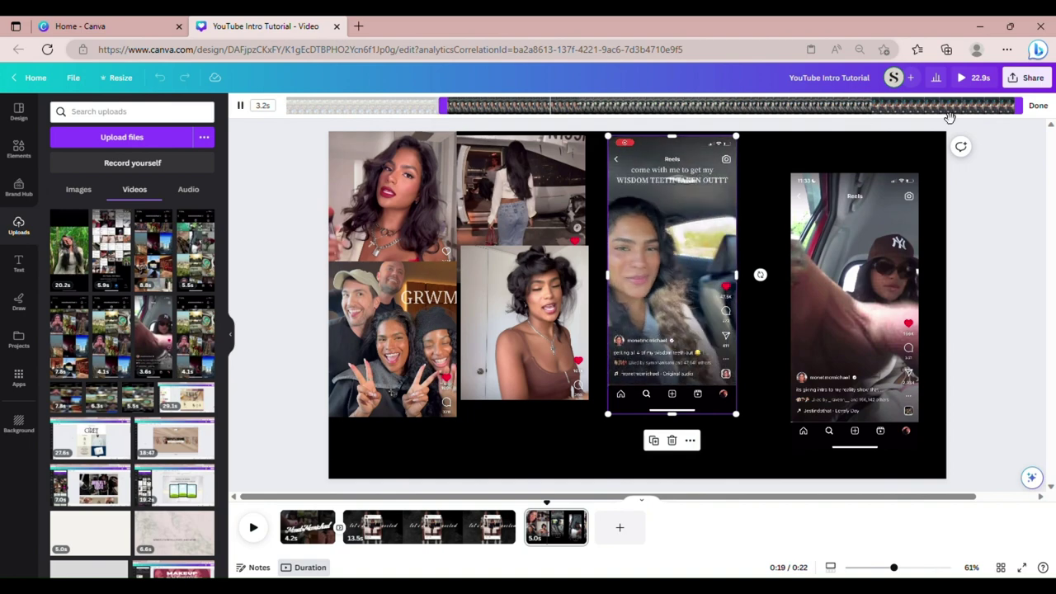
drag(1020, 105, 817, 105)
click(1038, 106)
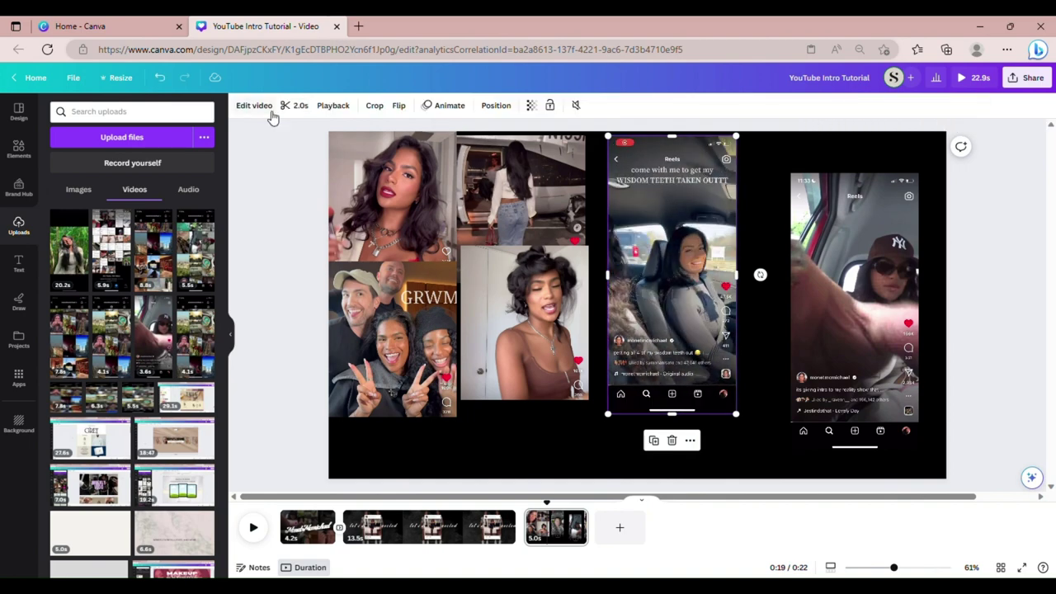
Crop the fifth clip freeform to remove its header, title text and bottom caption area
click(378, 105)
drag(609, 412, 610, 336)
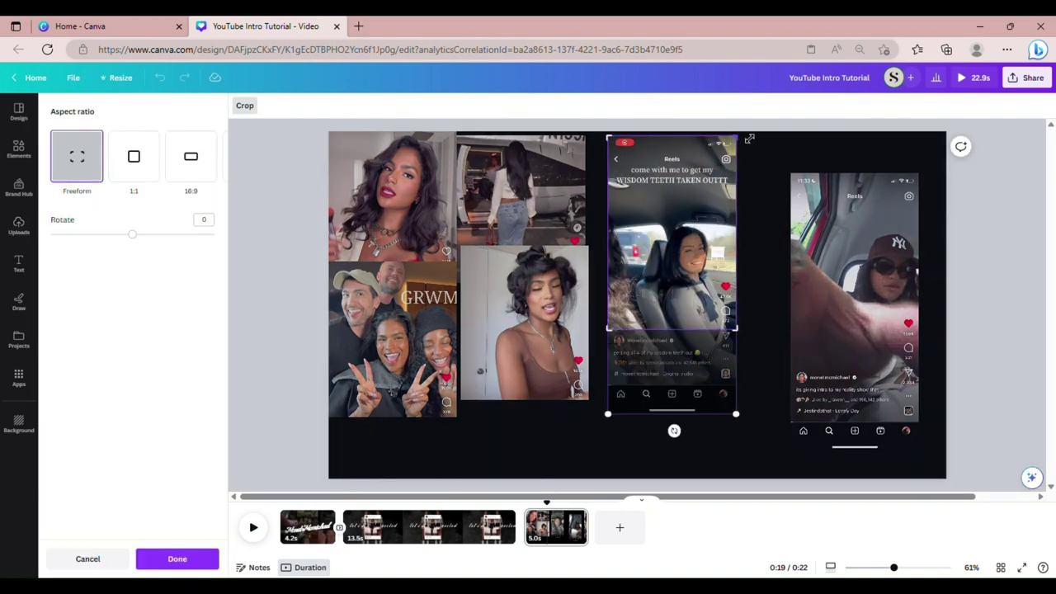
drag(736, 135, 735, 189)
click(178, 558)
Trim the last reel clip, near the page's right edge, at both ends to a 1.7 s length
click(853, 360)
click(294, 105)
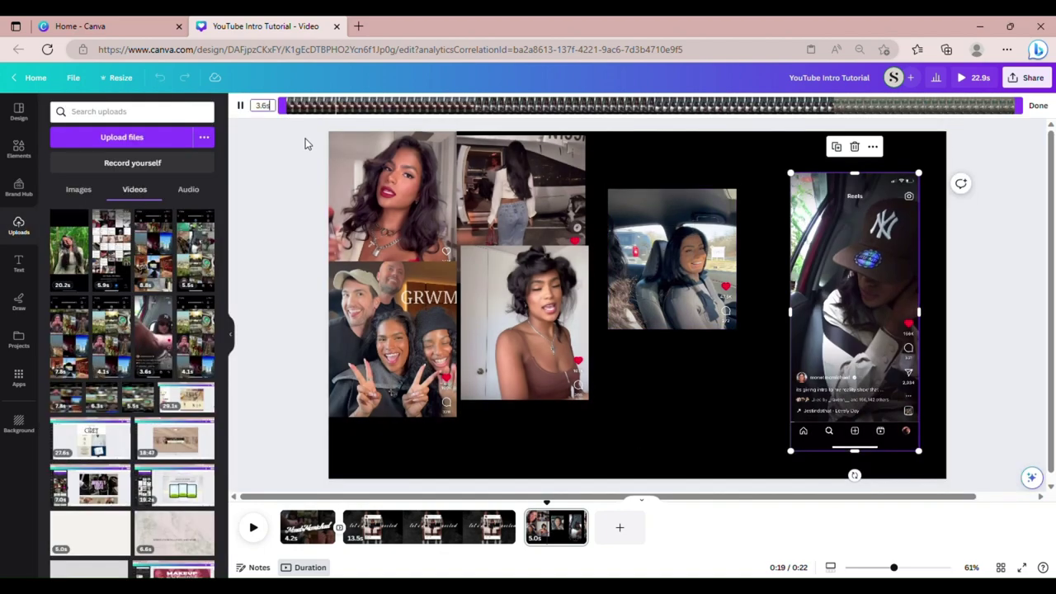
drag(279, 106, 483, 105)
drag(1026, 106, 858, 105)
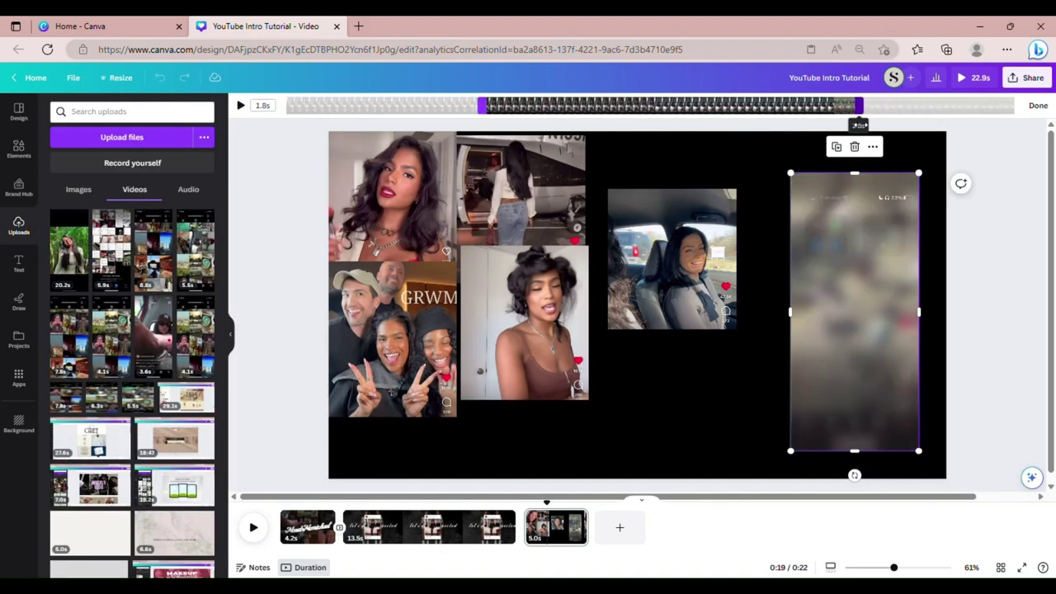
click(1038, 106)
Crop the last clip freeform so that only the picture between its header and caption area remains
click(371, 106)
drag(791, 451, 800, 361)
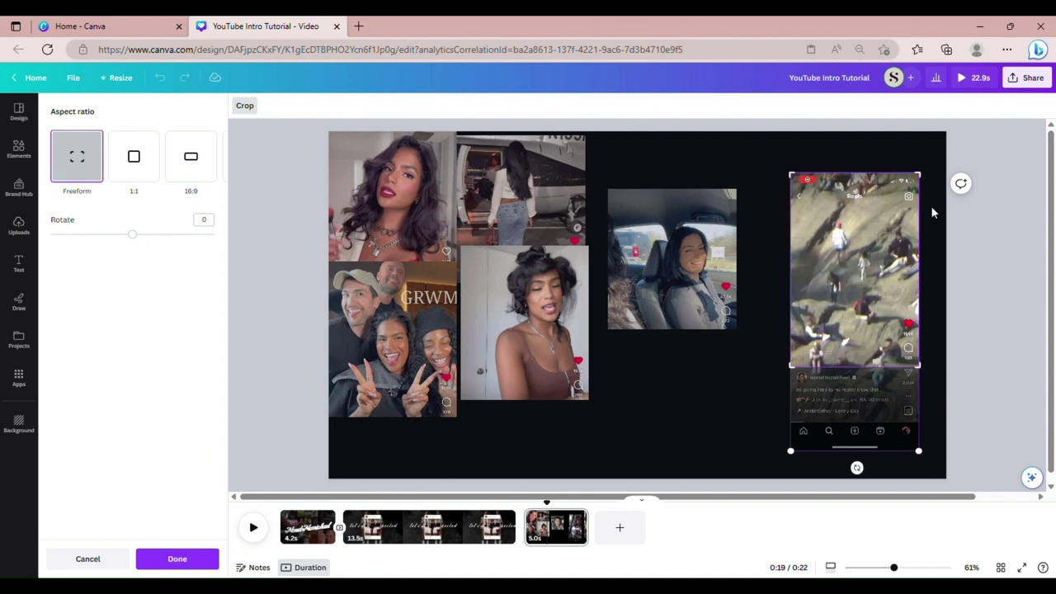
drag(930, 205, 931, 241)
click(200, 582)
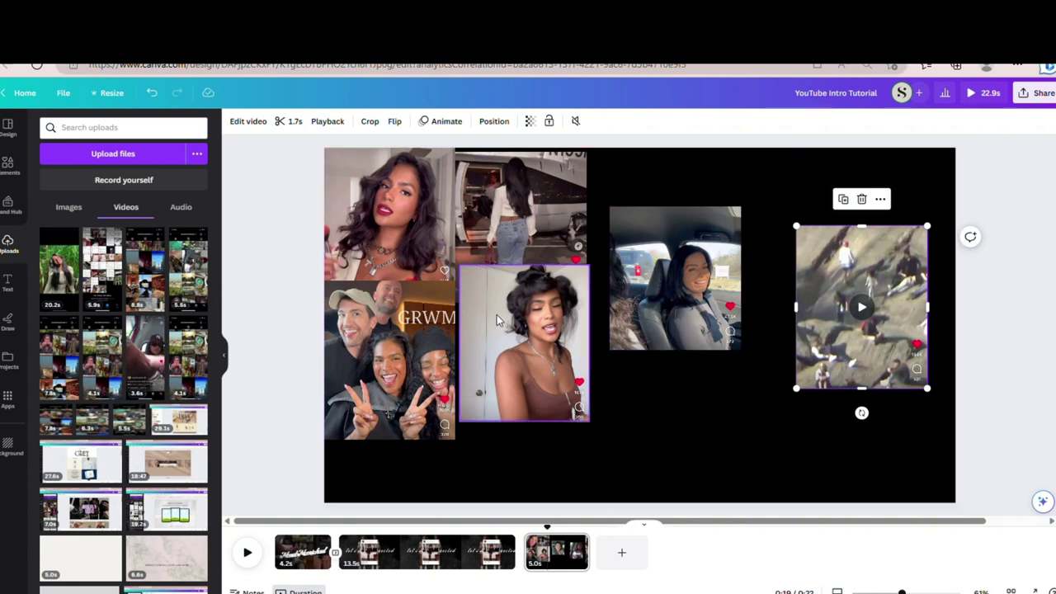
Move the two lower clips out of the way, and fit the aircraft clip beside the first clip at the page's top edge, enlarged to the same height
drag(509, 340, 736, 402)
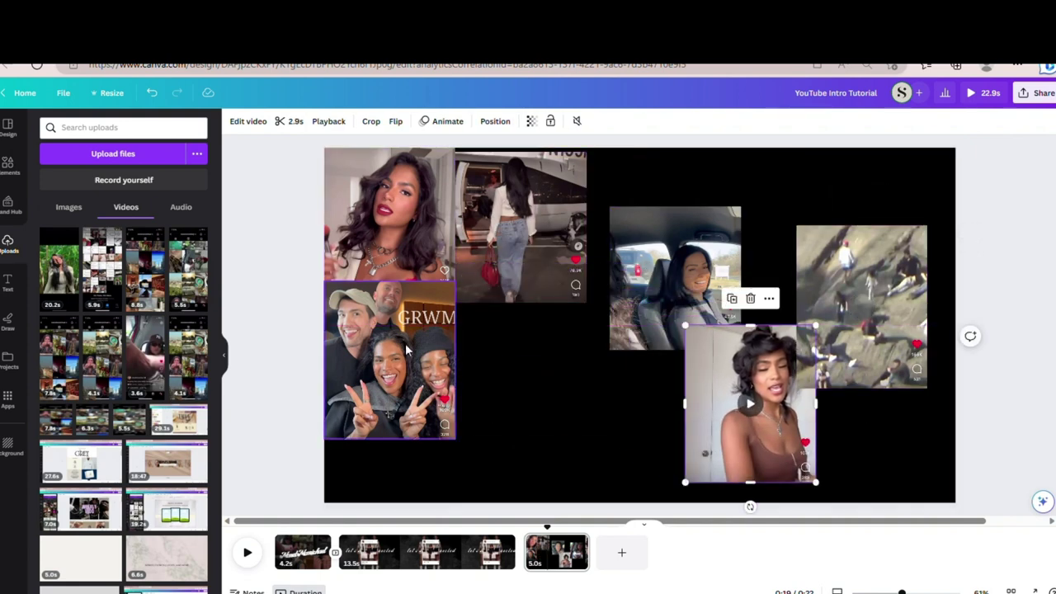
drag(418, 359, 562, 424)
click(514, 262)
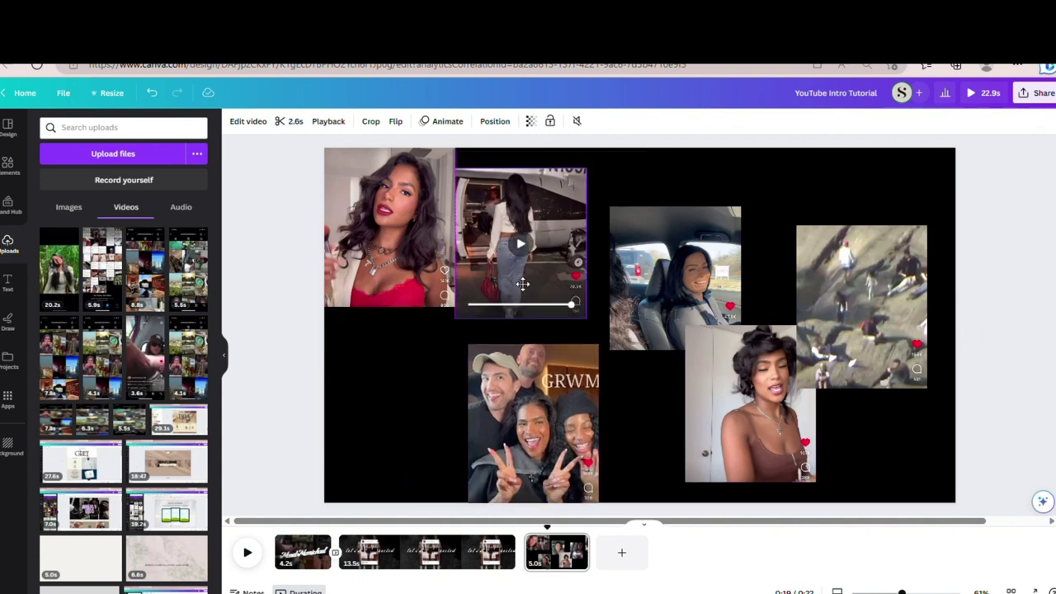
drag(522, 270, 509, 269)
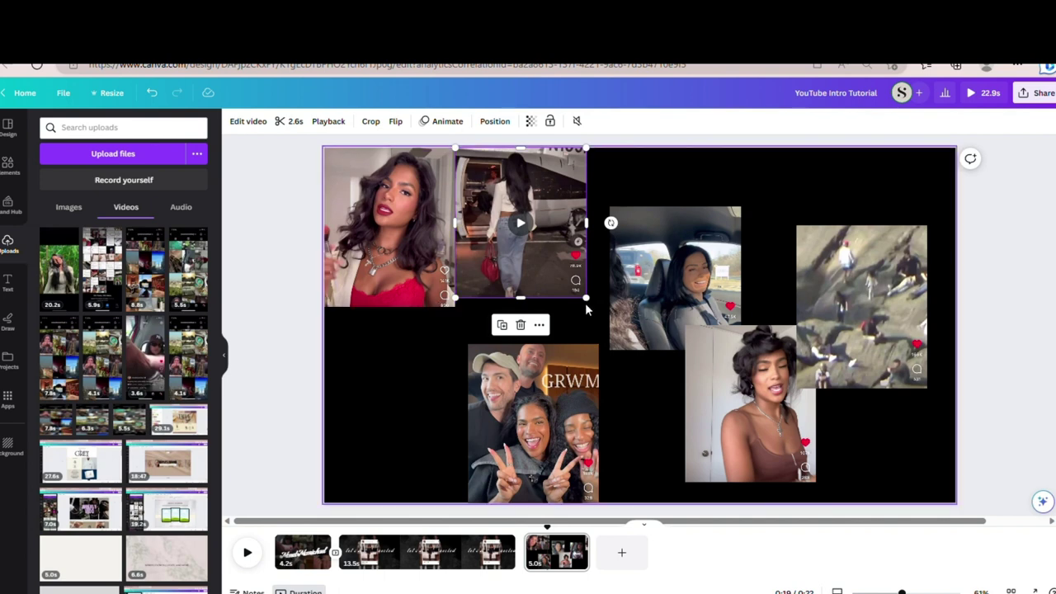
drag(586, 298, 596, 315)
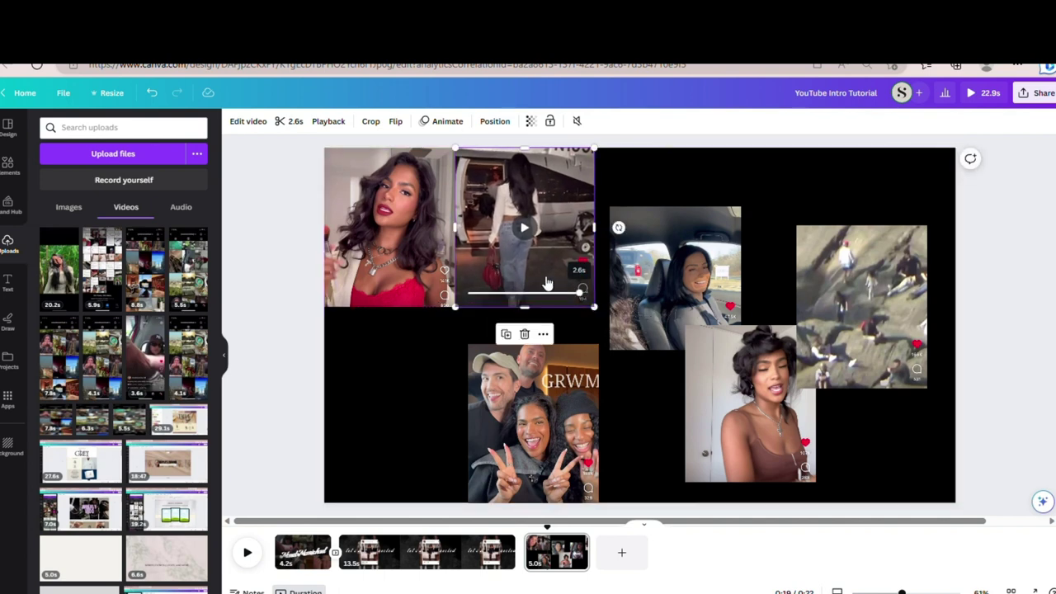
Fit the car clip at the end of the top row at matching height, and shift the three-clip row to the page's horizontal centre
drag(698, 302, 681, 244)
drag(727, 292, 746, 319)
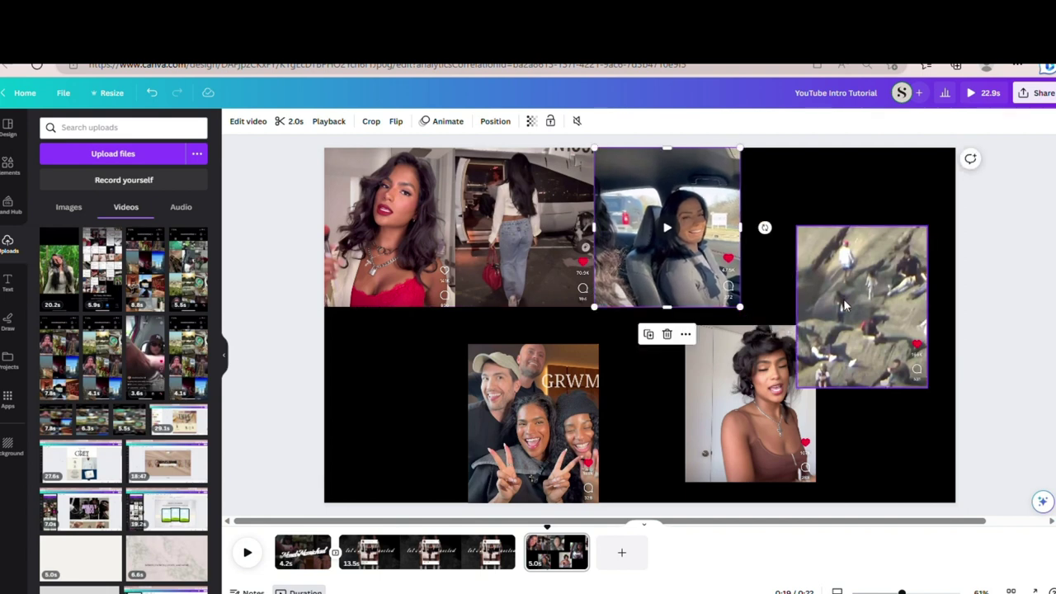
drag(843, 299, 901, 341)
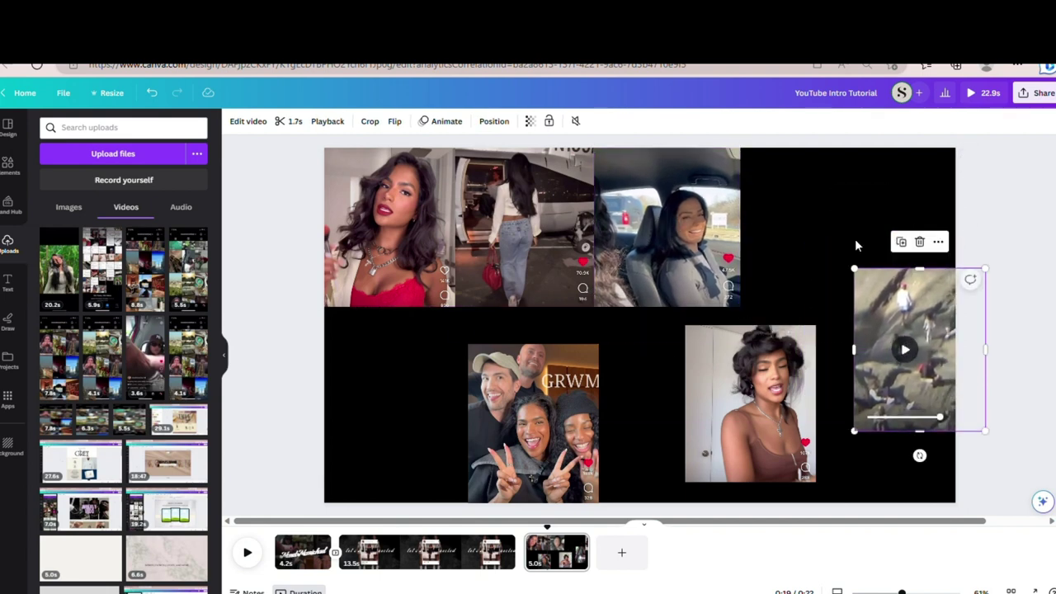
drag(822, 208, 561, 234)
Place the GRWM clip beneath the first clip and the brown-top clip beside it, widened to match the aircraft clip above
click(528, 394)
drag(528, 393, 490, 356)
click(490, 355)
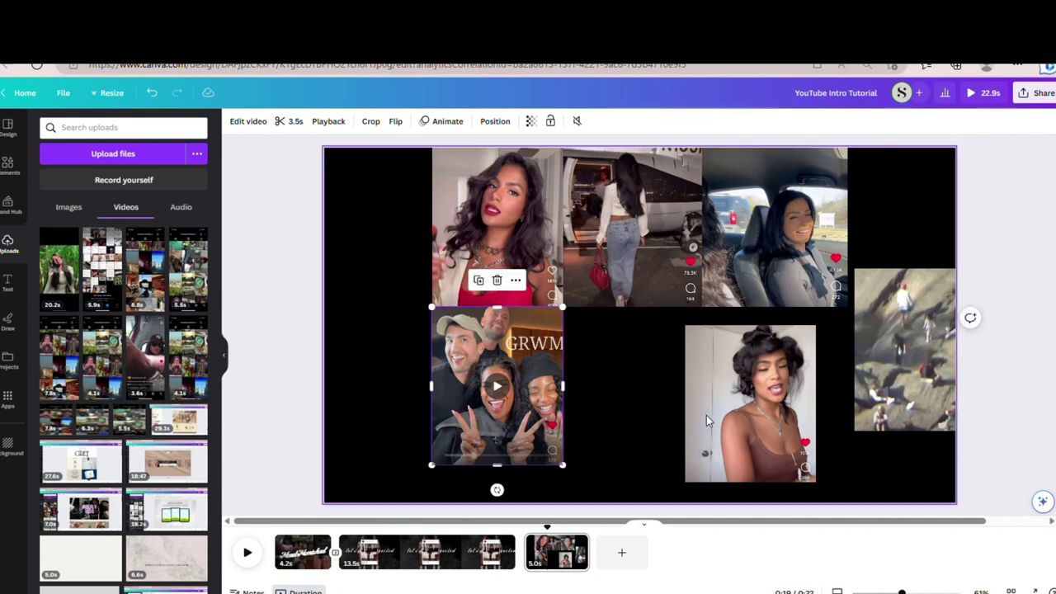
drag(744, 425, 628, 410)
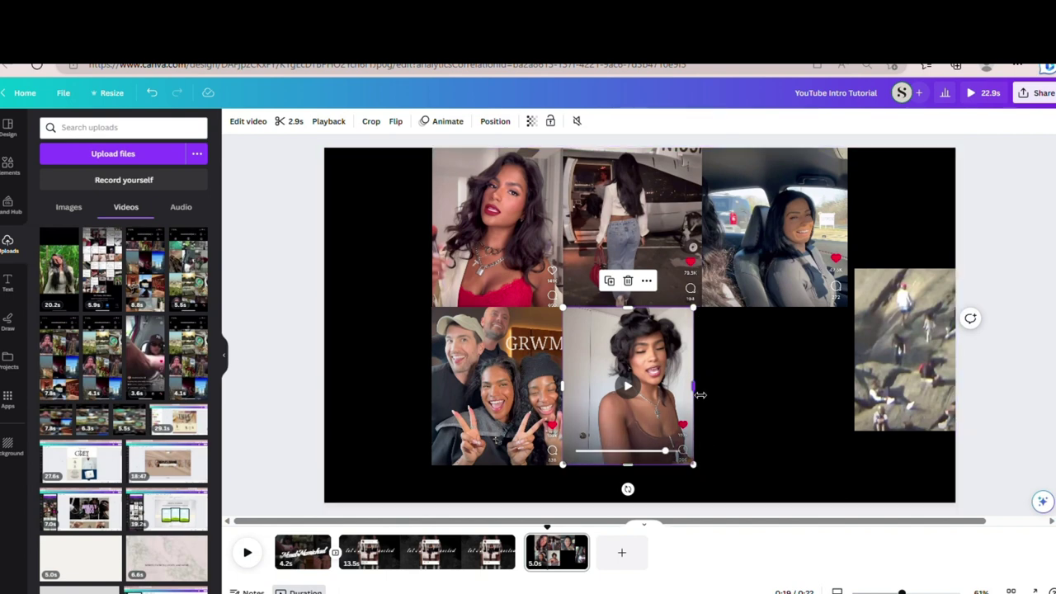
drag(700, 394, 708, 395)
Place the rock-crowd clip beneath the car clip to complete the bottom row, and widen it to the car clip's width
drag(920, 371, 784, 410)
drag(772, 481, 772, 475)
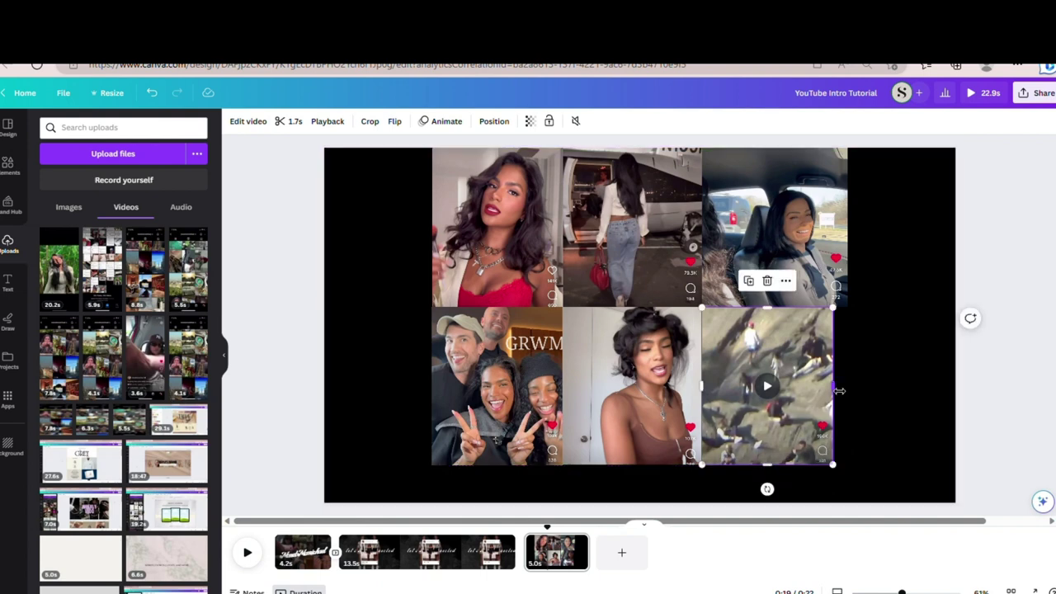
mouse_move(835, 388)
mouse_down()
mouse_move(854, 390)
mouse_move(854, 381)
mouse_up()
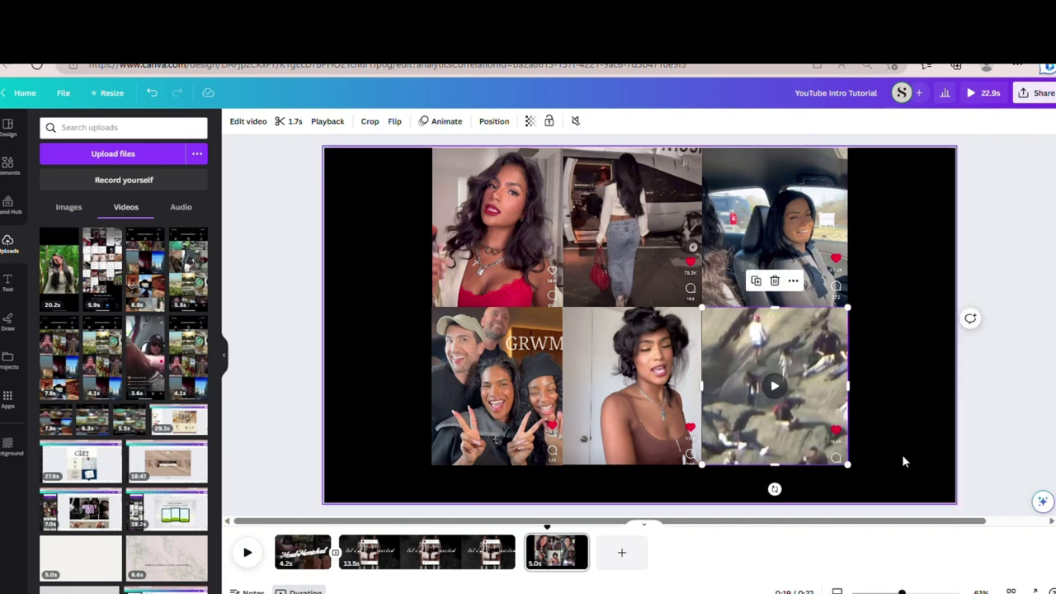
Select all six clips and move them down together to centre the grid vertically on the page
click(916, 475)
drag(916, 475, 383, 243)
mouse_move(574, 340)
mouse_down()
mouse_move(577, 377)
mouse_move(575, 350)
mouse_up()
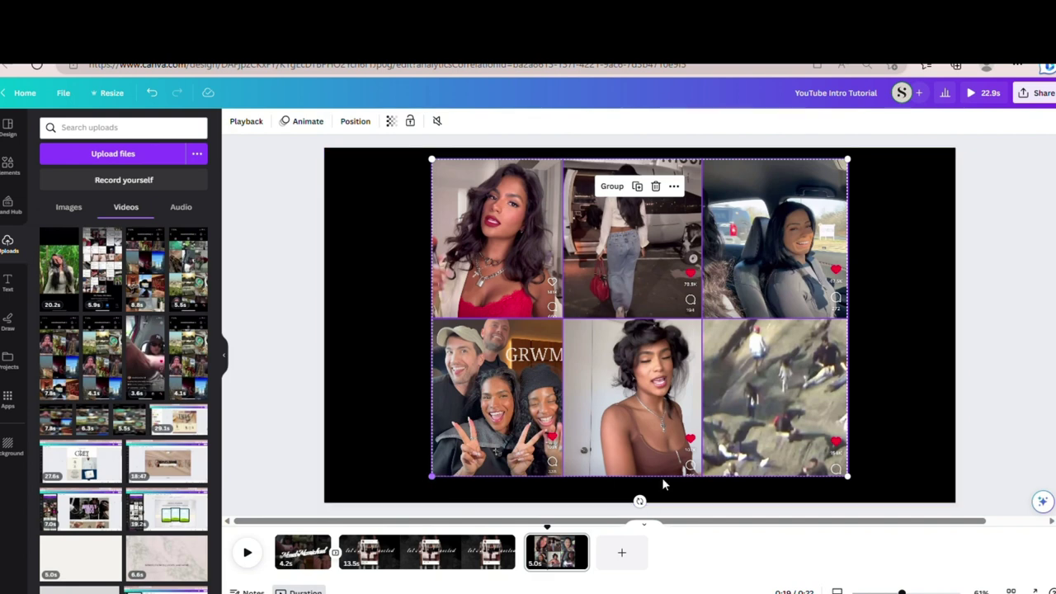
click(908, 472)
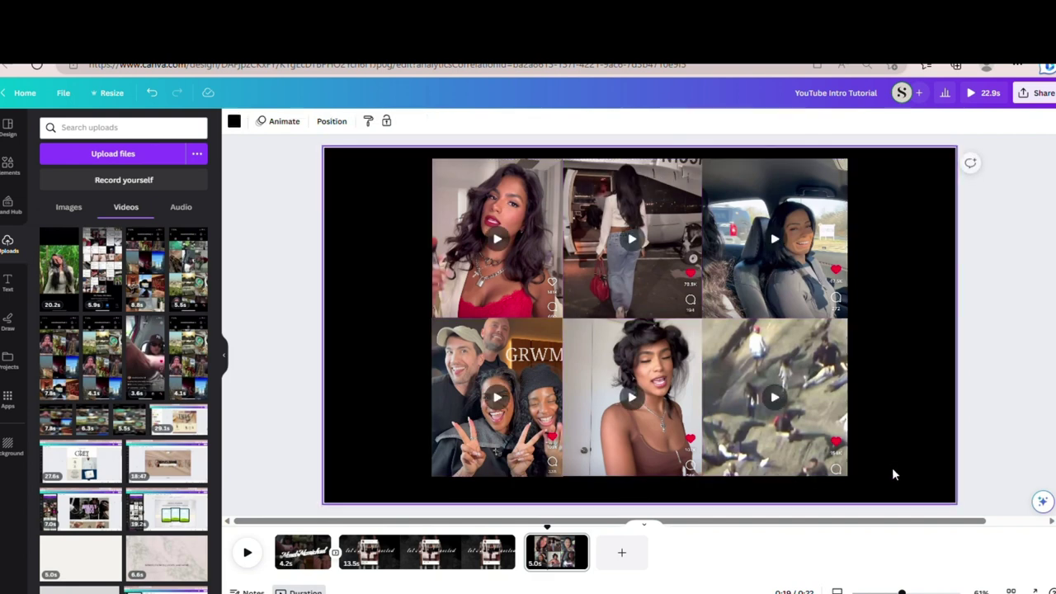
Select all six clips, enlarge them together from two opposite corners, and recentre the grid on the page
click(419, 229)
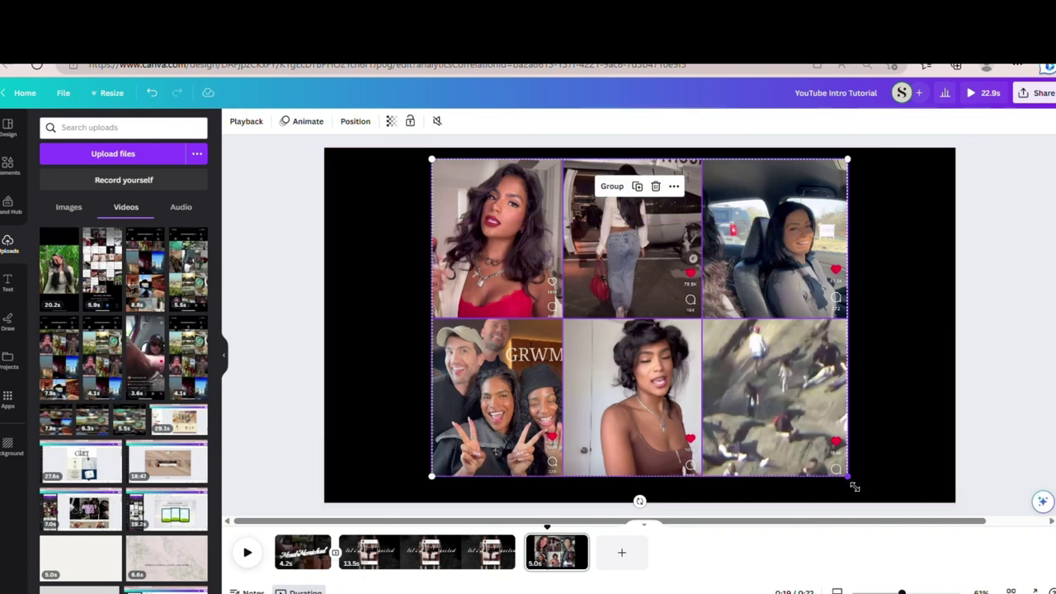
drag(853, 486, 937, 523)
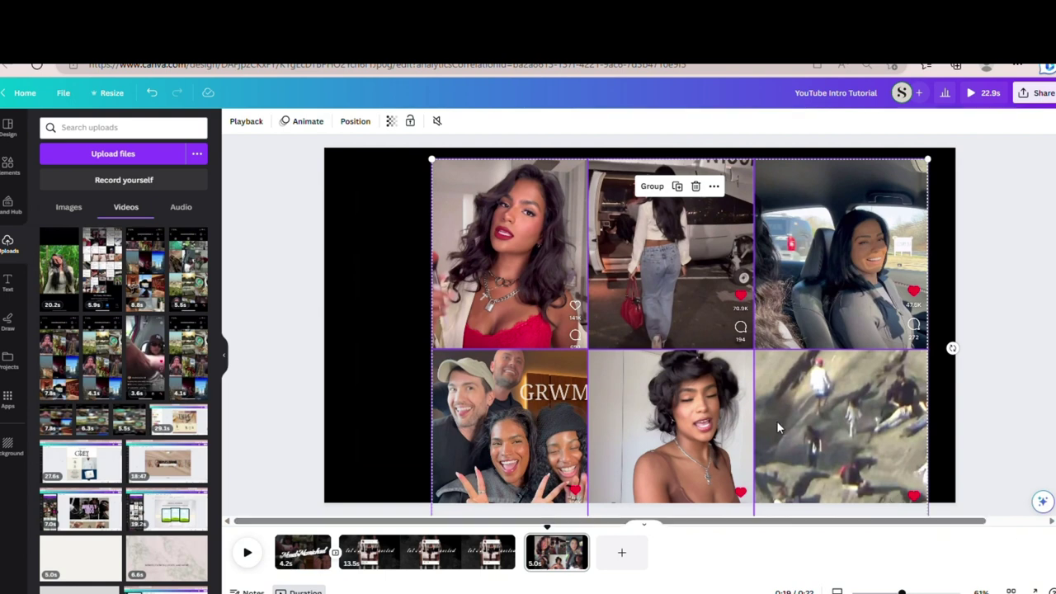
drag(777, 421, 786, 409)
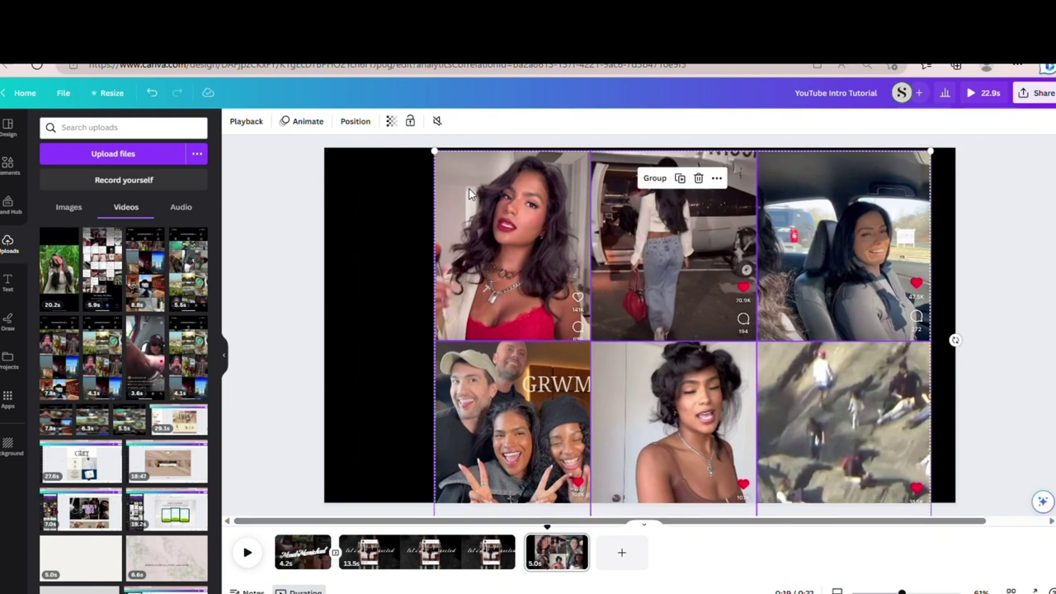
drag(440, 157, 365, 147)
drag(549, 262, 538, 277)
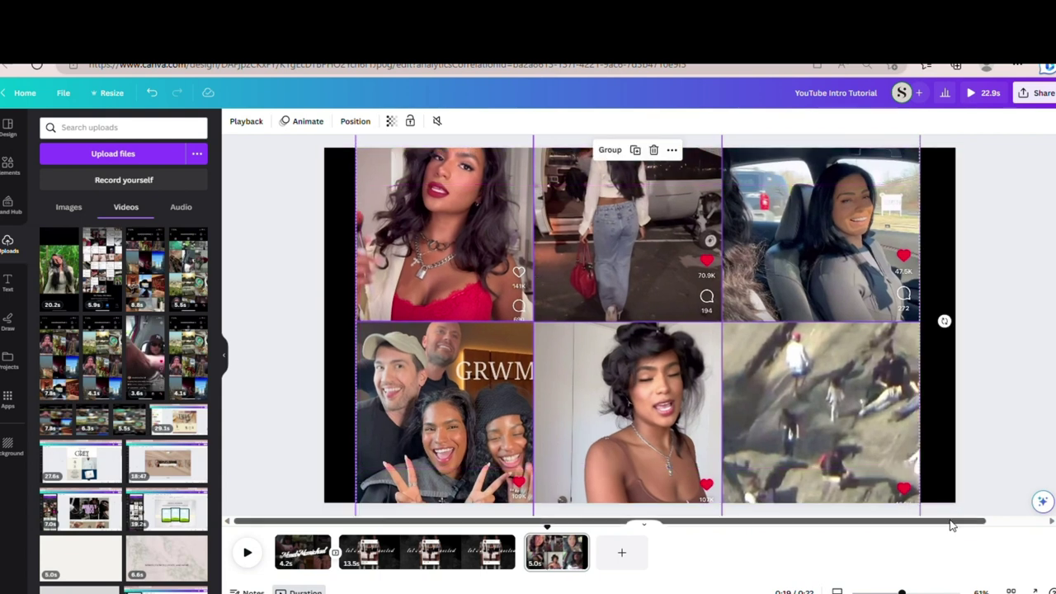
Enlarge the six-clip grid further on both sides until it spans the full page width
drag(905, 584, 885, 591)
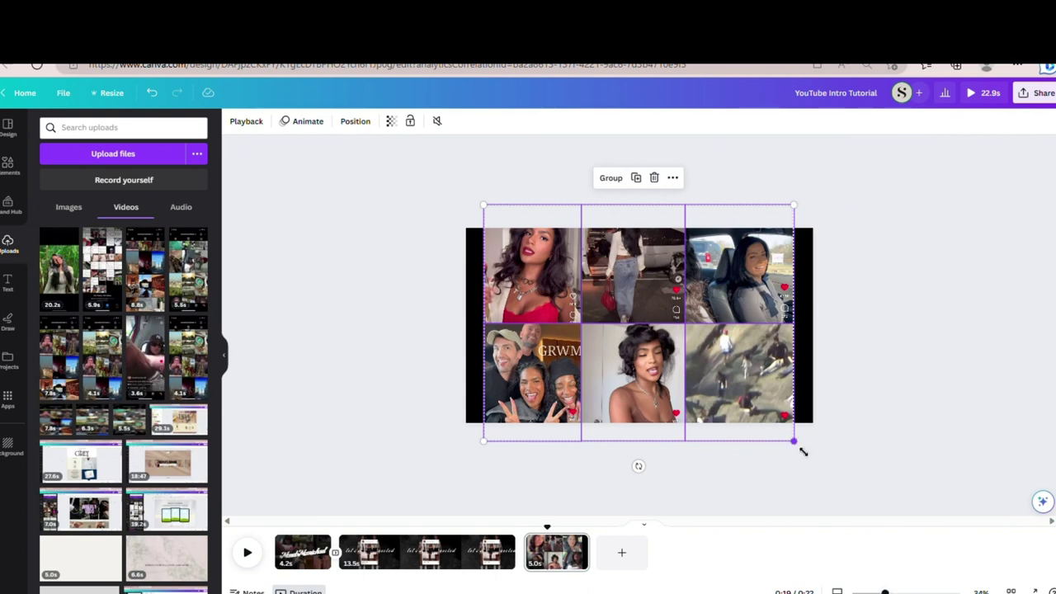
drag(803, 451, 825, 464)
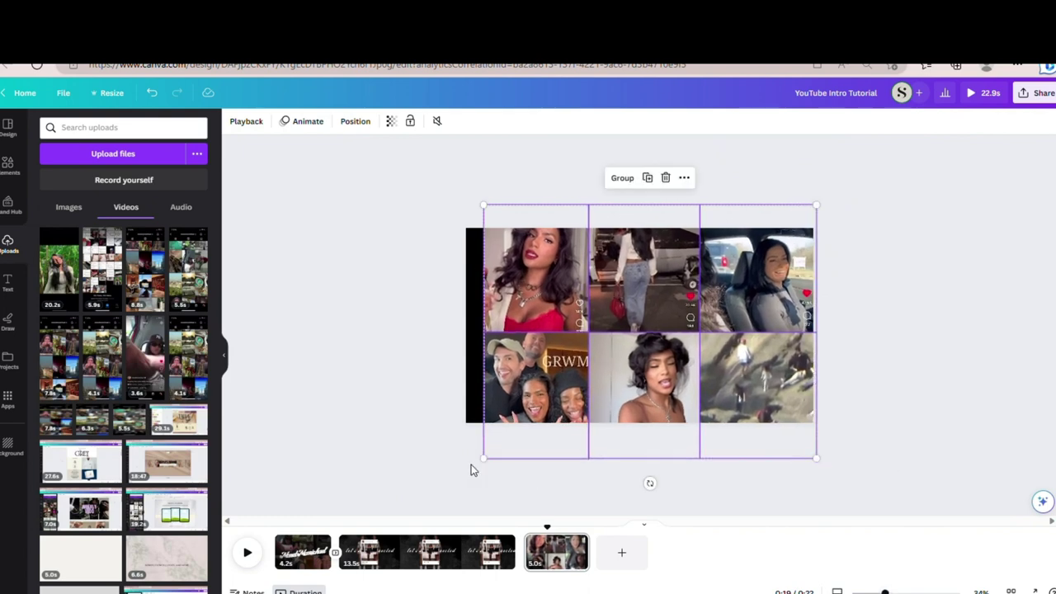
drag(484, 458, 466, 471)
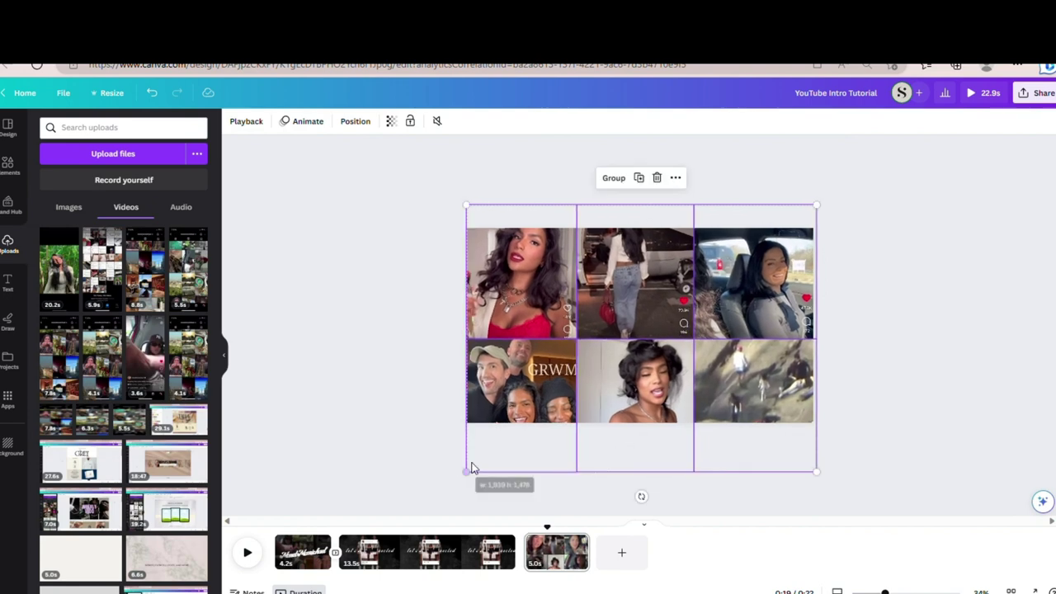
click(928, 478)
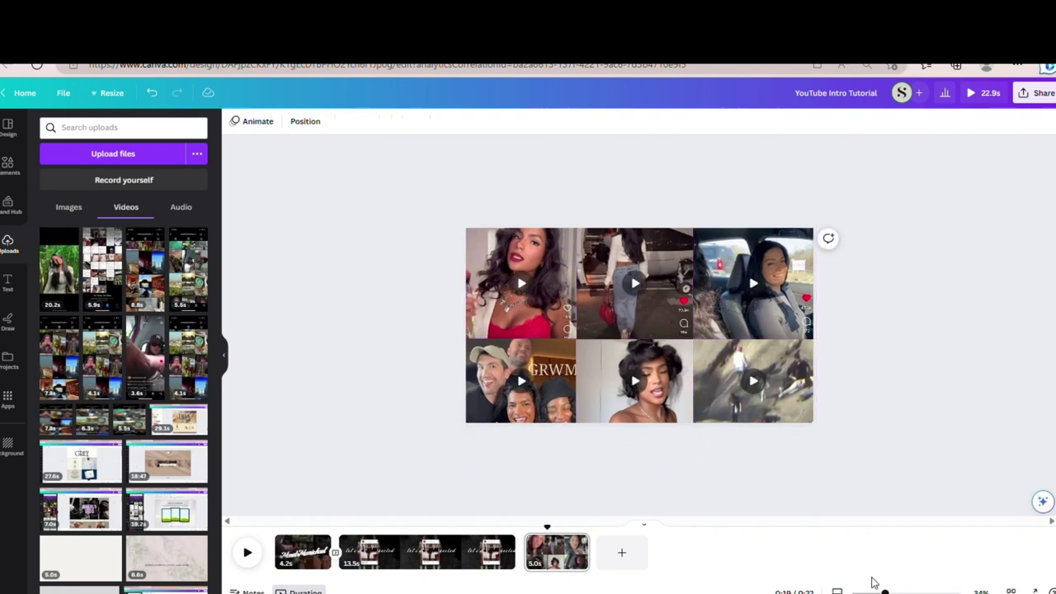
Fill the orange square with black and enlarge it to cover the whole page
scroll(639, 325, up, 3)
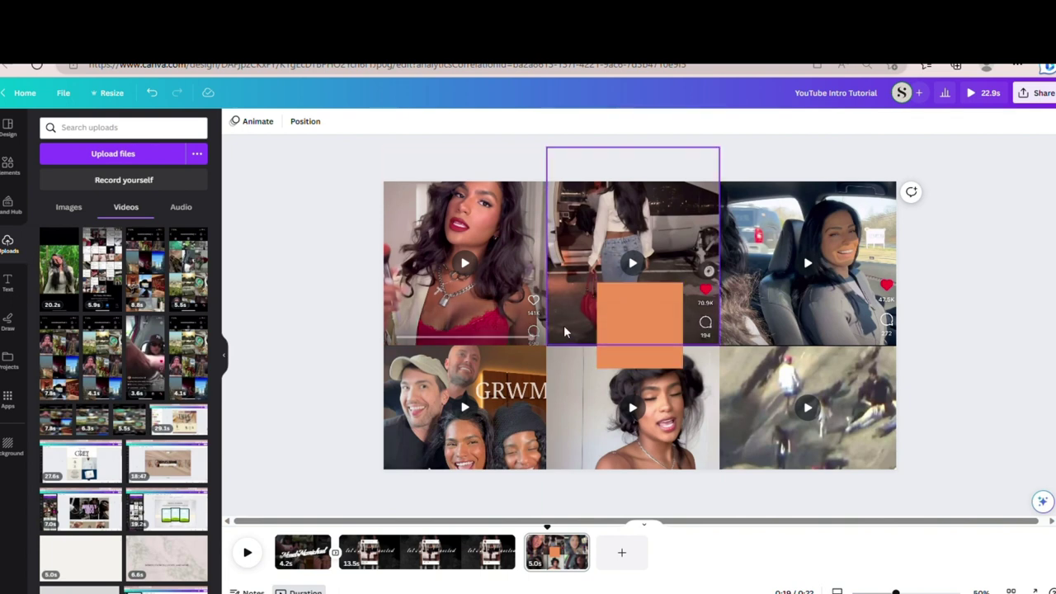
click(636, 356)
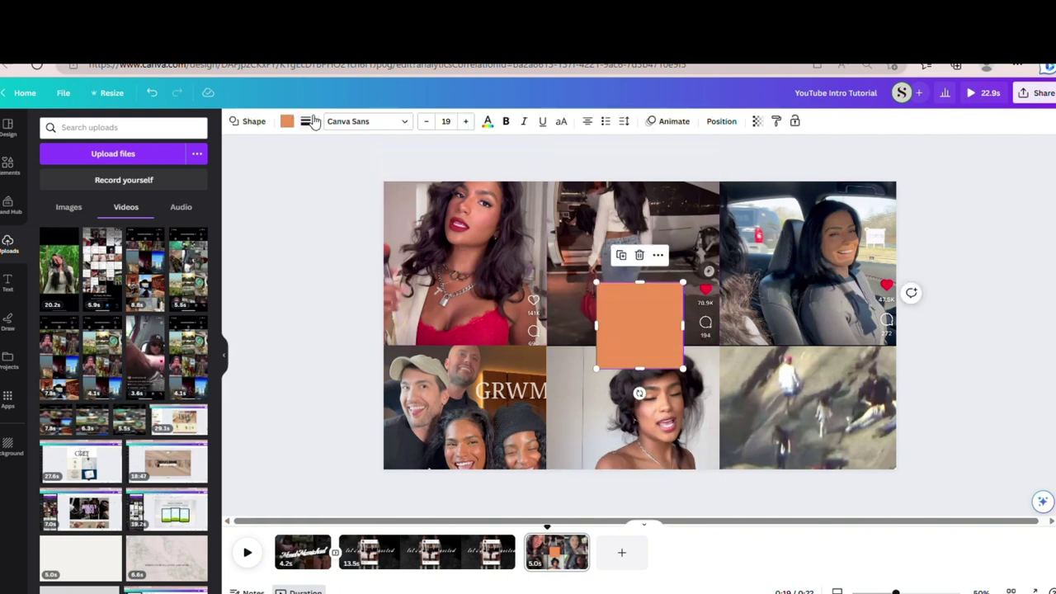
click(288, 122)
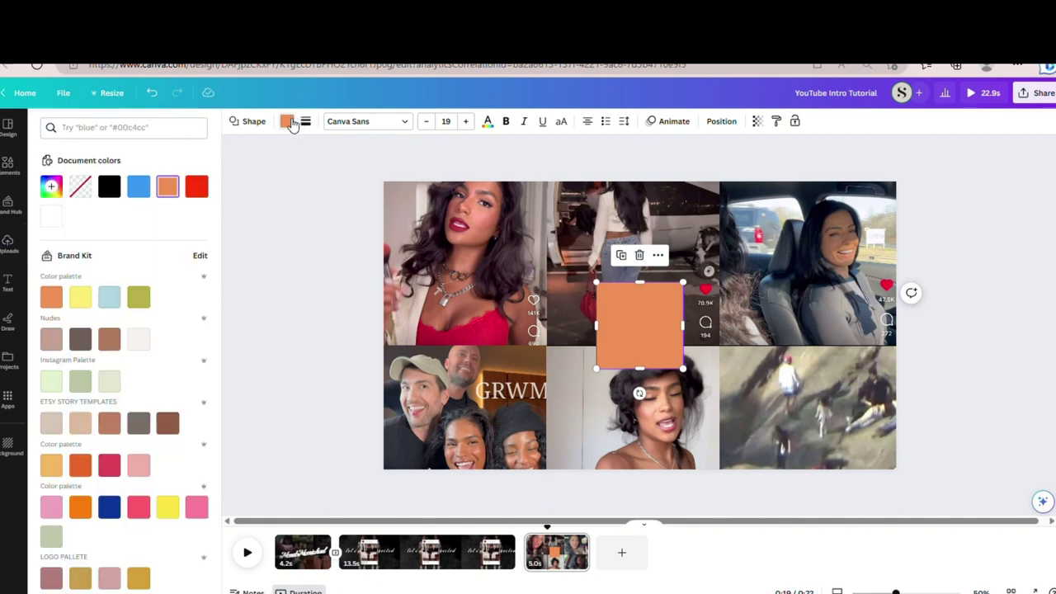
click(109, 187)
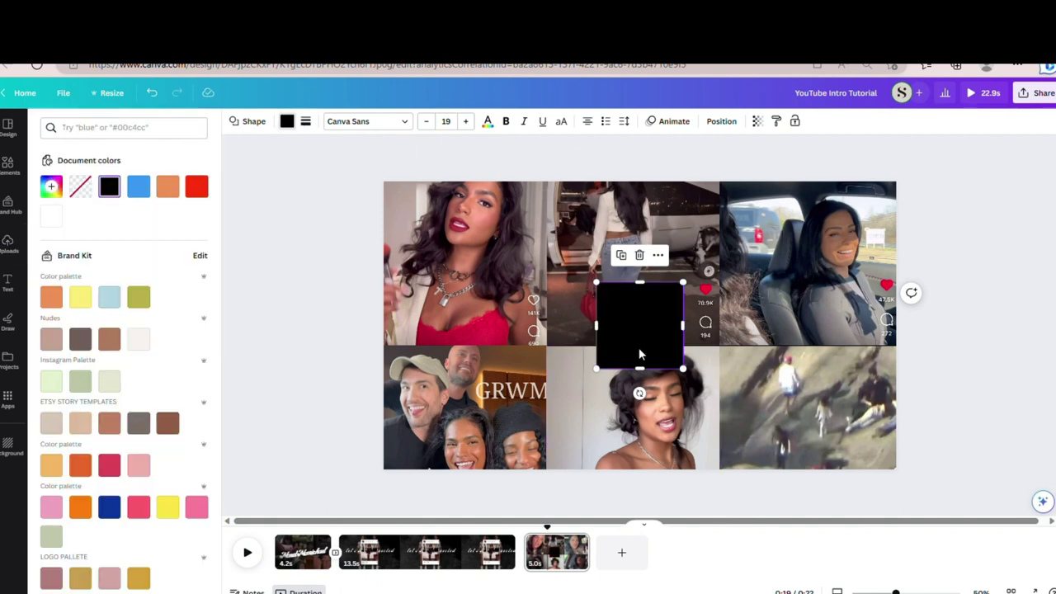
drag(641, 354, 900, 475)
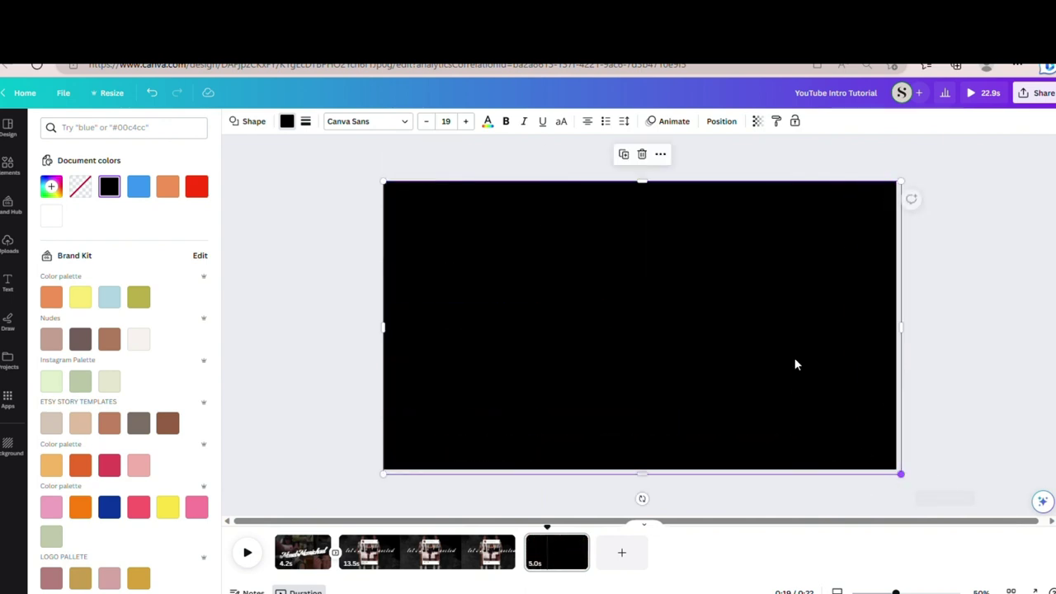
Lower the black overlay's transparency value to less than half so the clips show through it
click(766, 122)
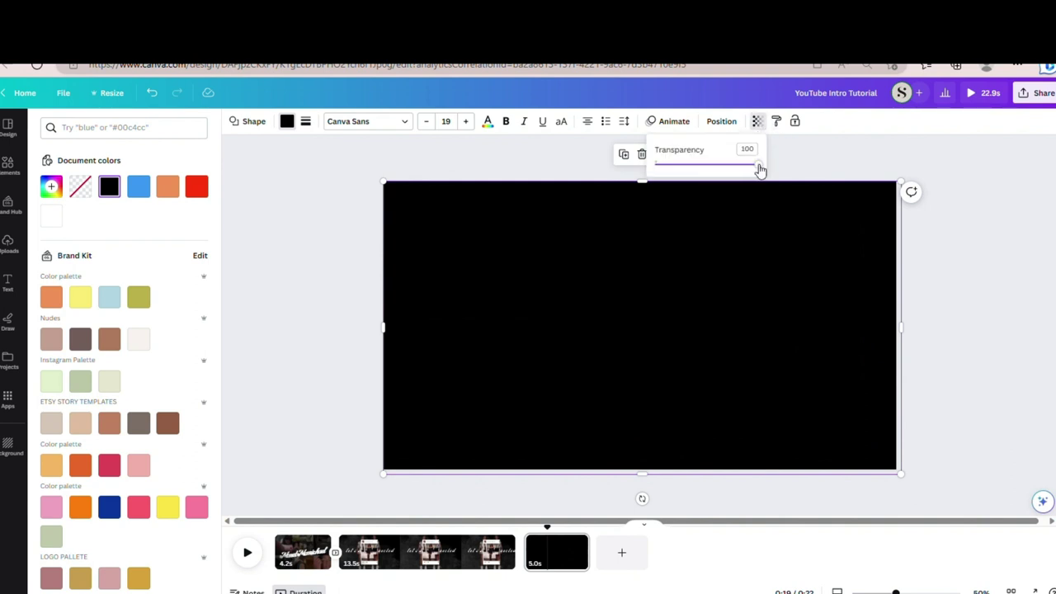
drag(760, 169, 709, 169)
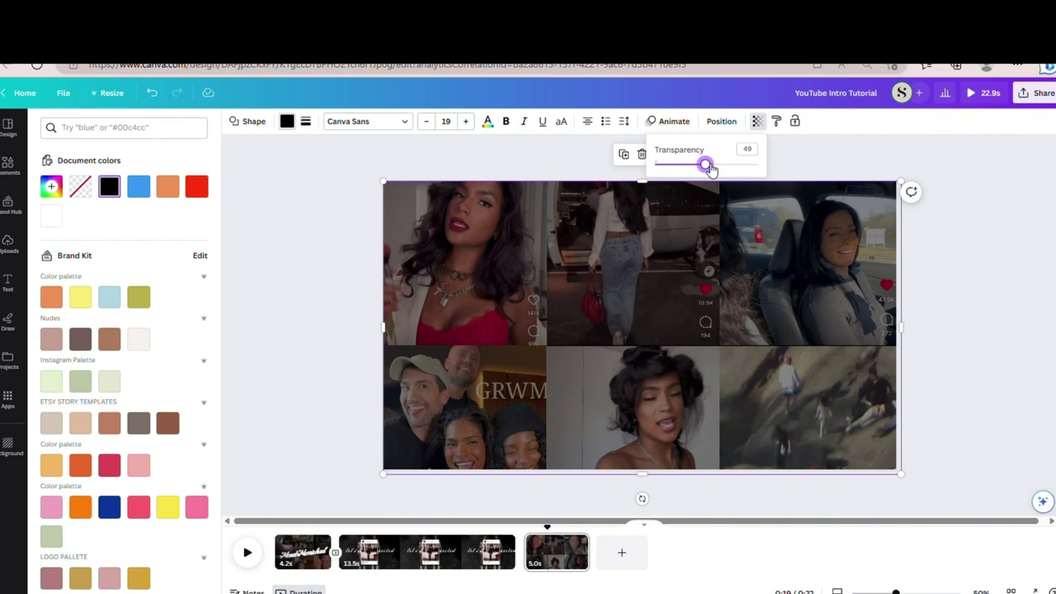
mouse_move(710, 169)
mouse_down()
mouse_move(656, 175)
mouse_move(698, 177)
mouse_up()
click(957, 349)
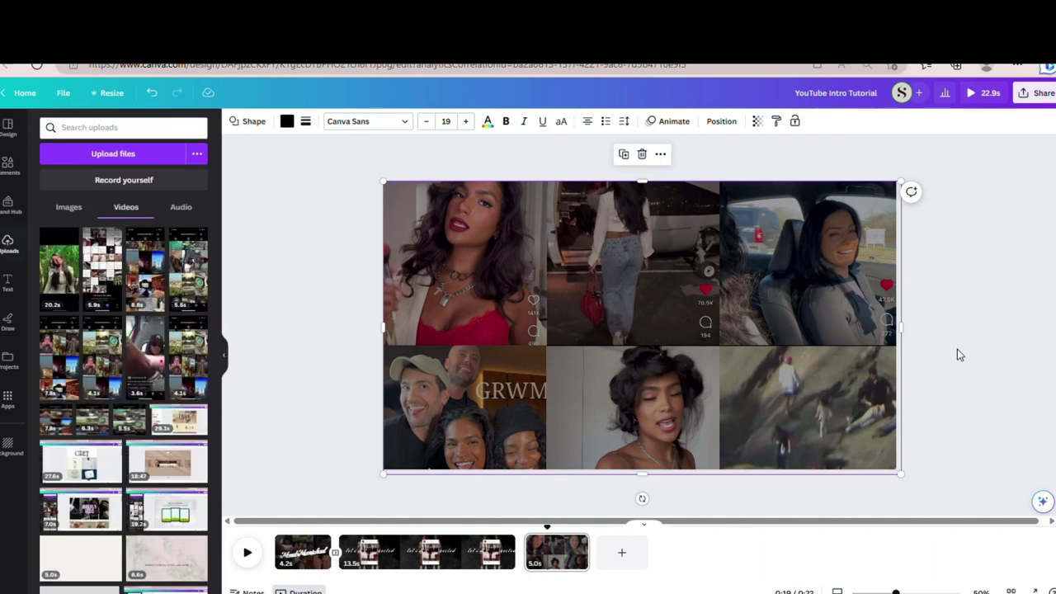
click(957, 355)
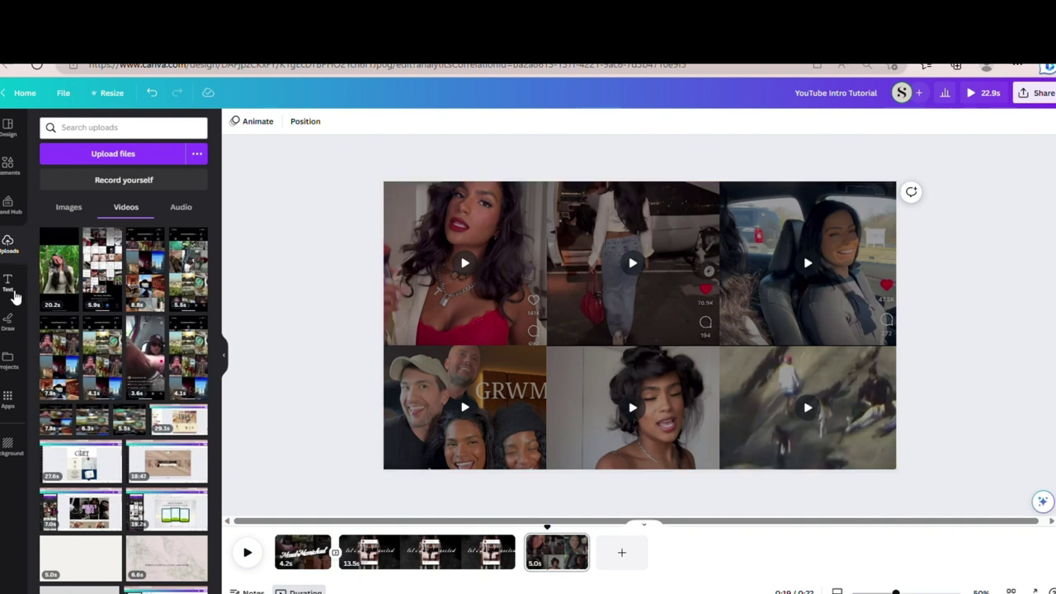
Insert the recently used "Beach Please" font combination on the collage and ungroup its two words
click(9, 283)
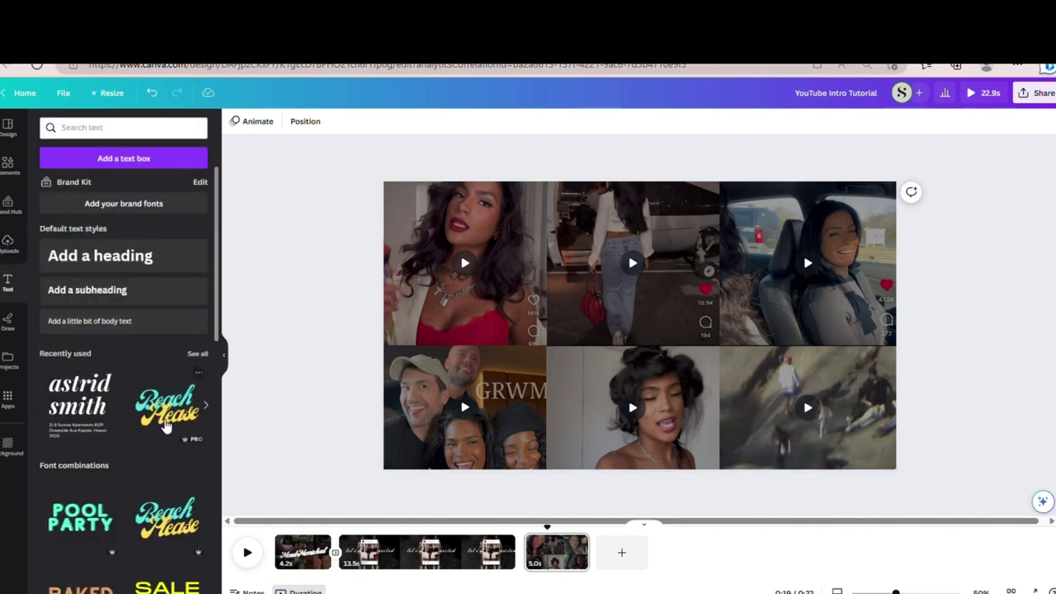
click(165, 407)
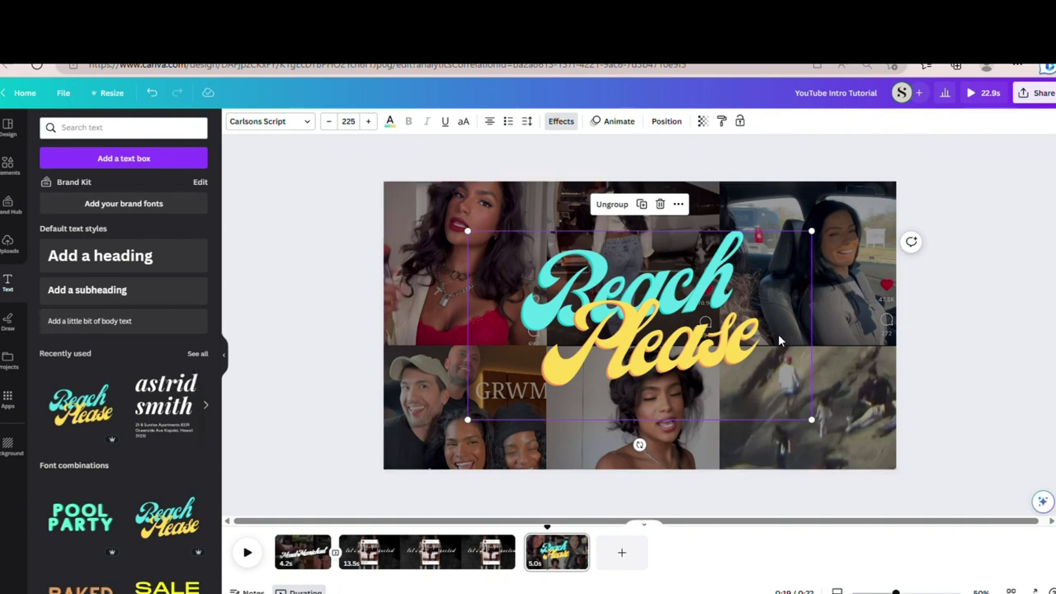
click(627, 205)
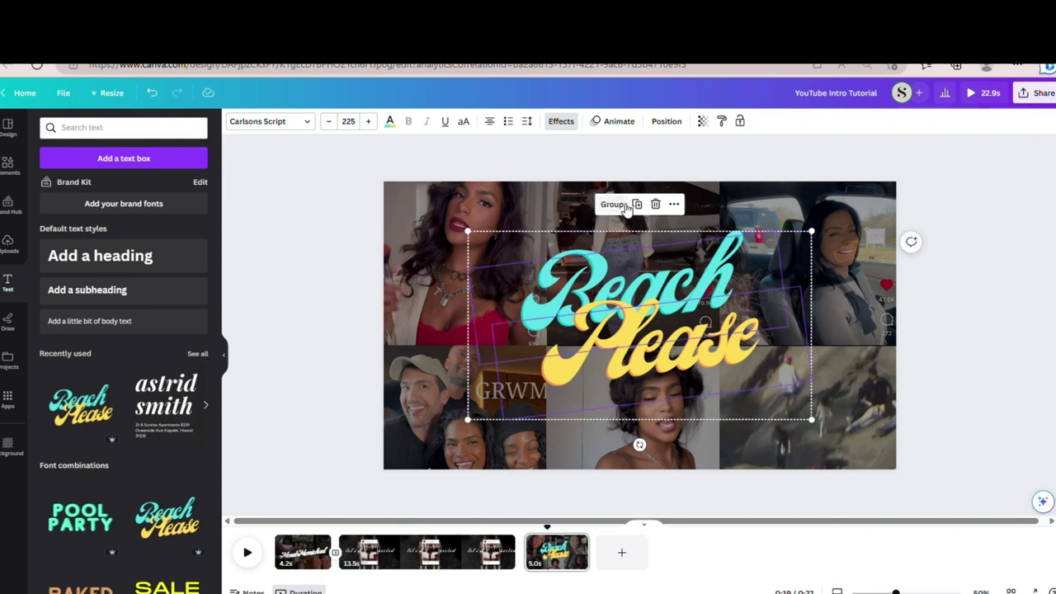
click(862, 407)
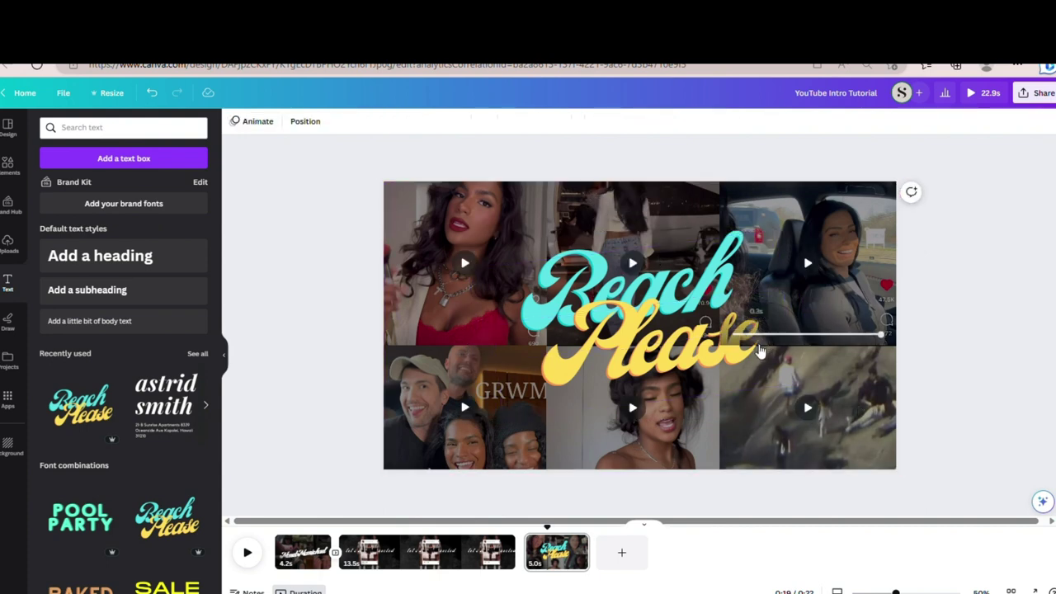
Delete the yellow "Please" text and move the "Beach" text down towards the middle of the page
click(723, 356)
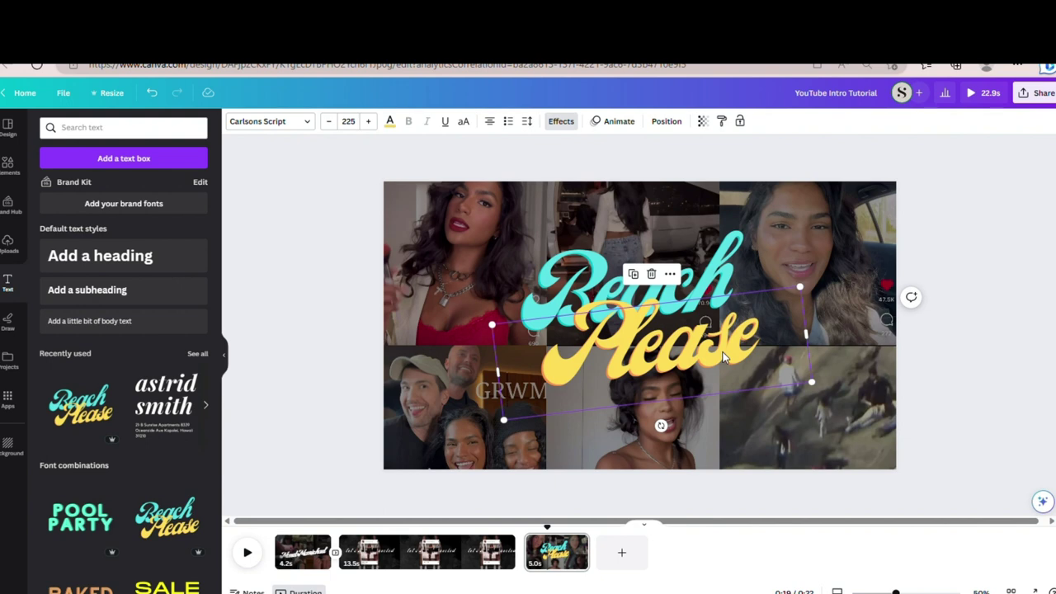
key(Delete)
click(660, 317)
drag(659, 317, 655, 366)
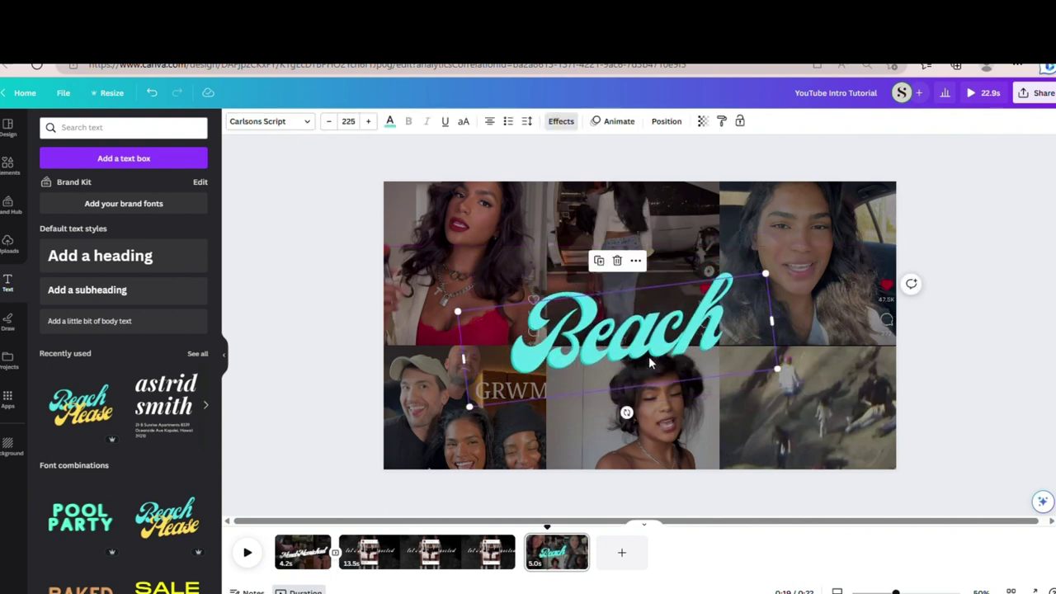
Reduce the "Beach" text to size 165 and replace its wording with the creator's full name
double_click(728, 317)
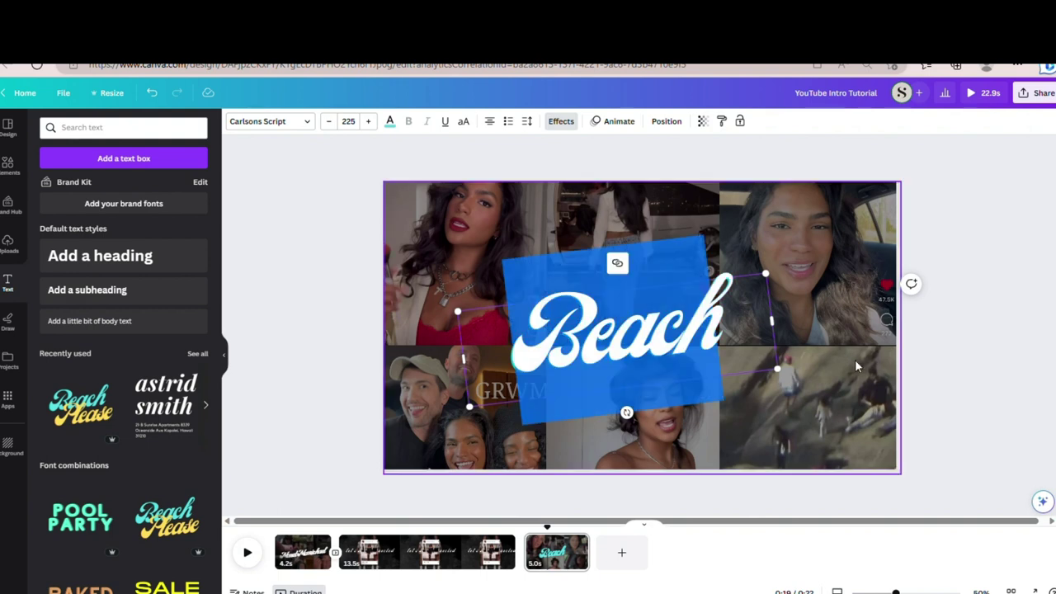
drag(776, 368, 693, 354)
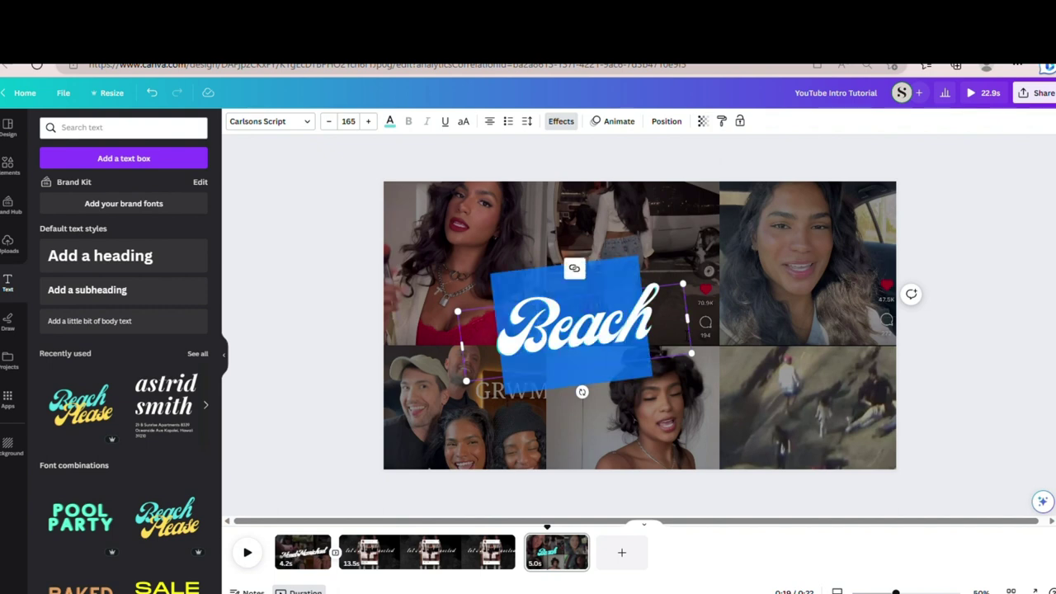
text(Monet)
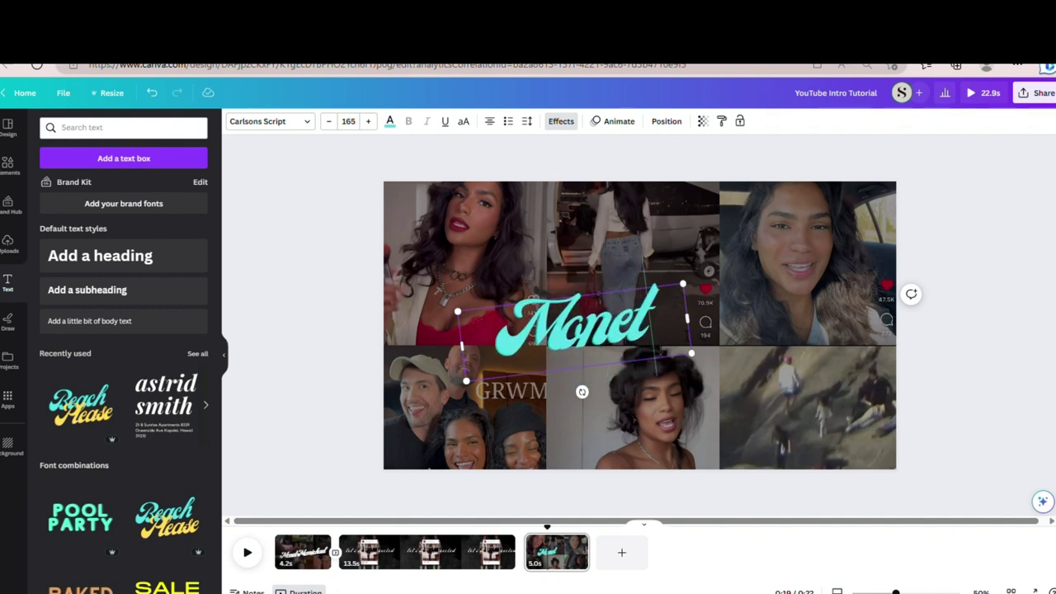
text( Mcmichae)
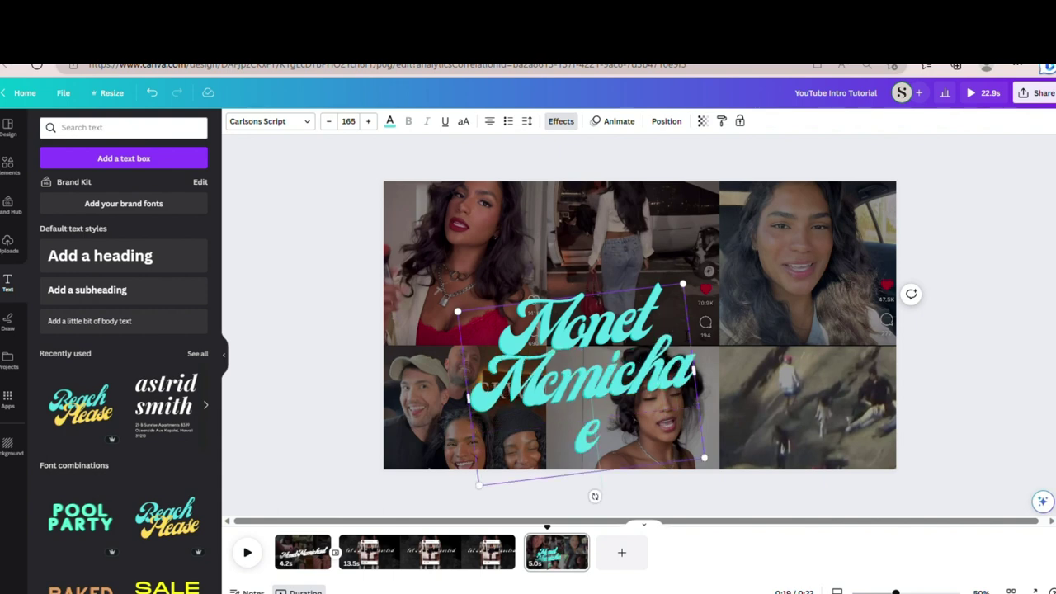
text(l)
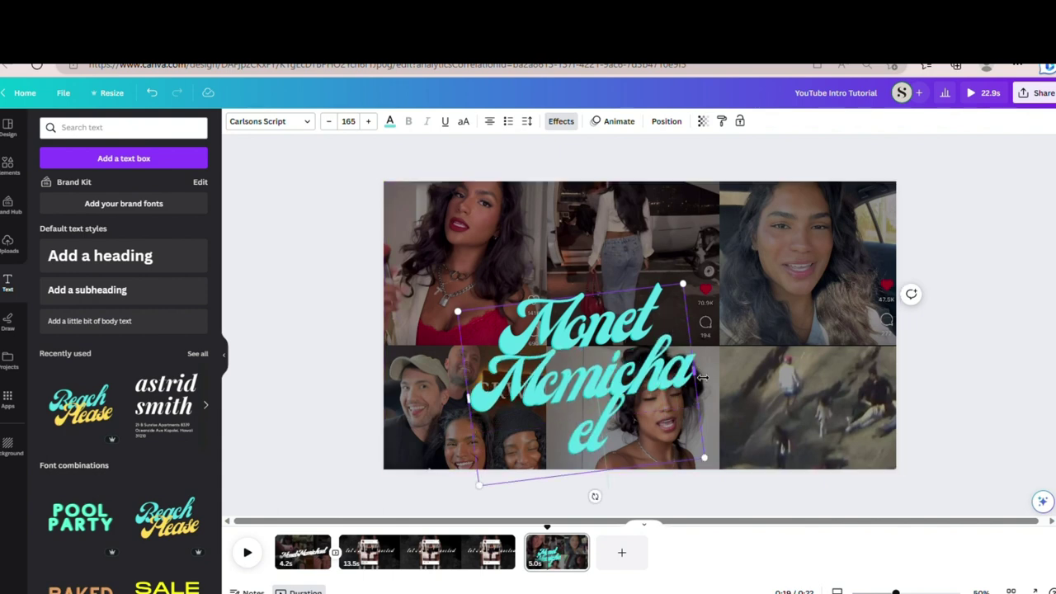
Widen the name's text box so the full name fits on one line, and centre it on the page
drag(693, 374, 899, 201)
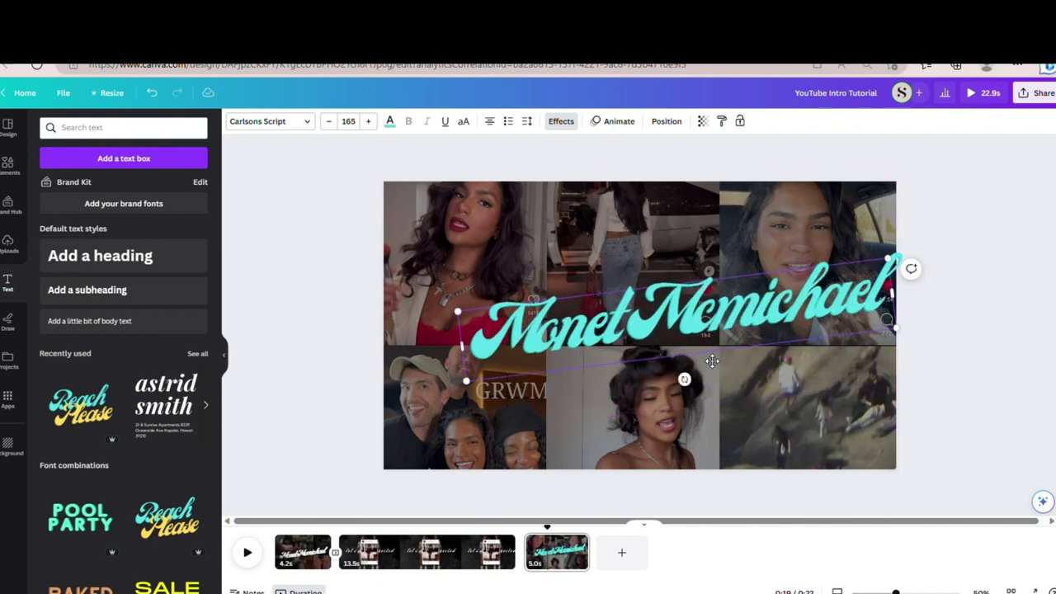
drag(712, 350, 662, 371)
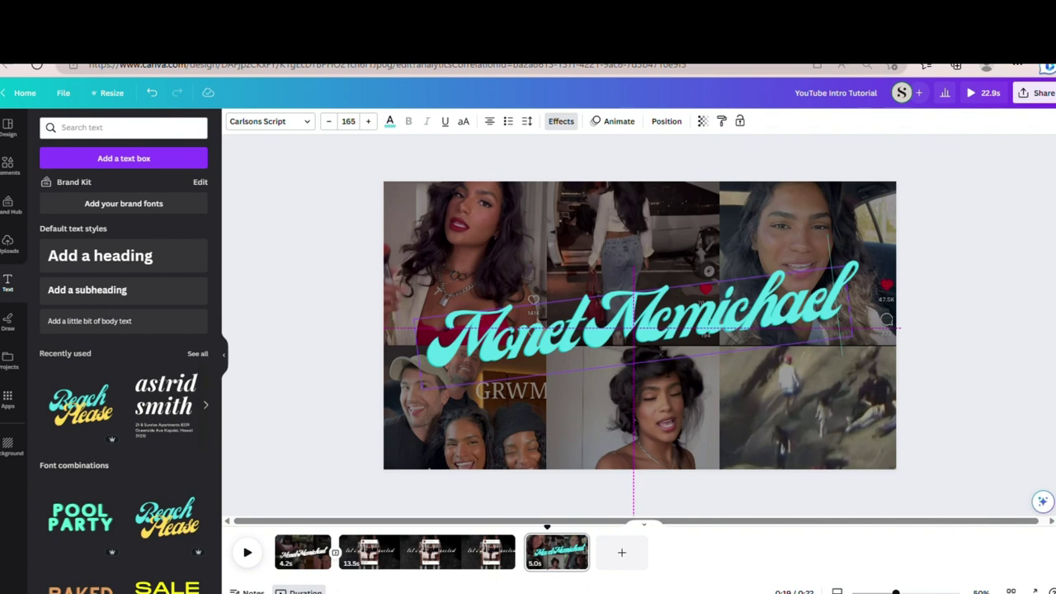
drag(662, 370, 663, 370)
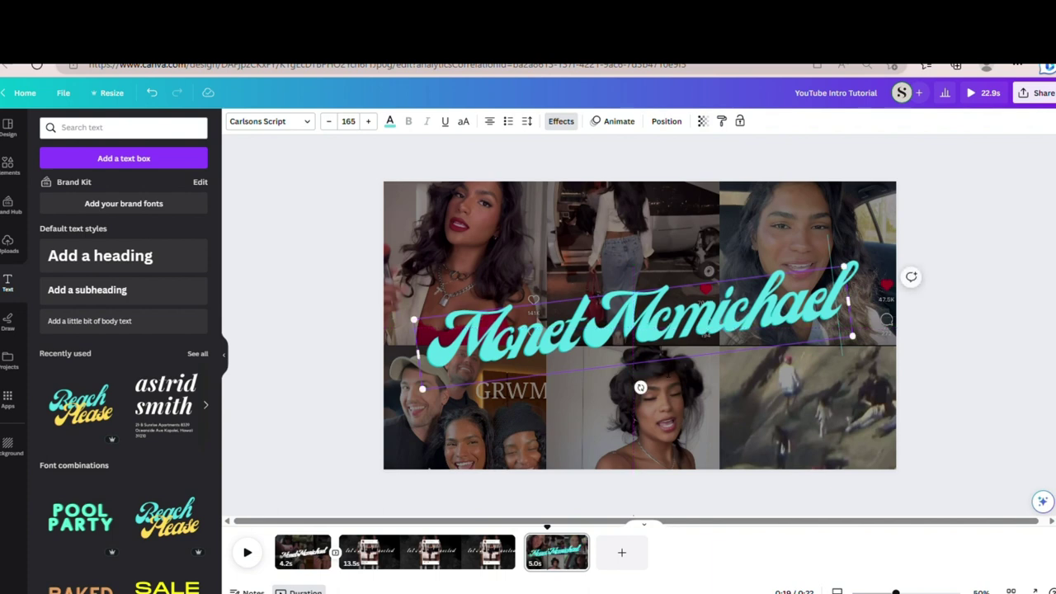
Recolour the turquoise name text on the collage page white
click(392, 125)
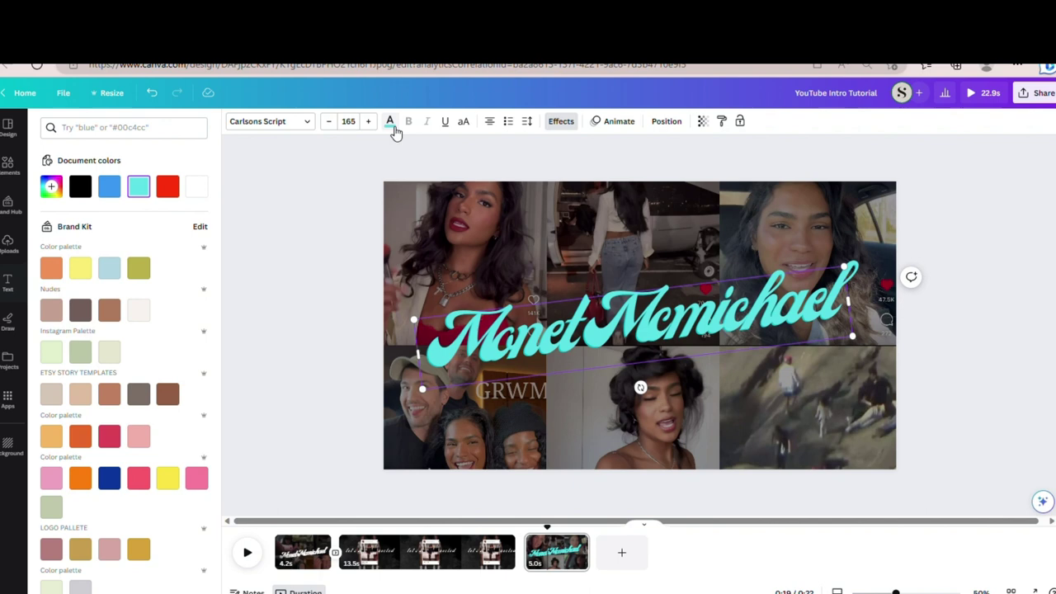
click(197, 191)
click(288, 274)
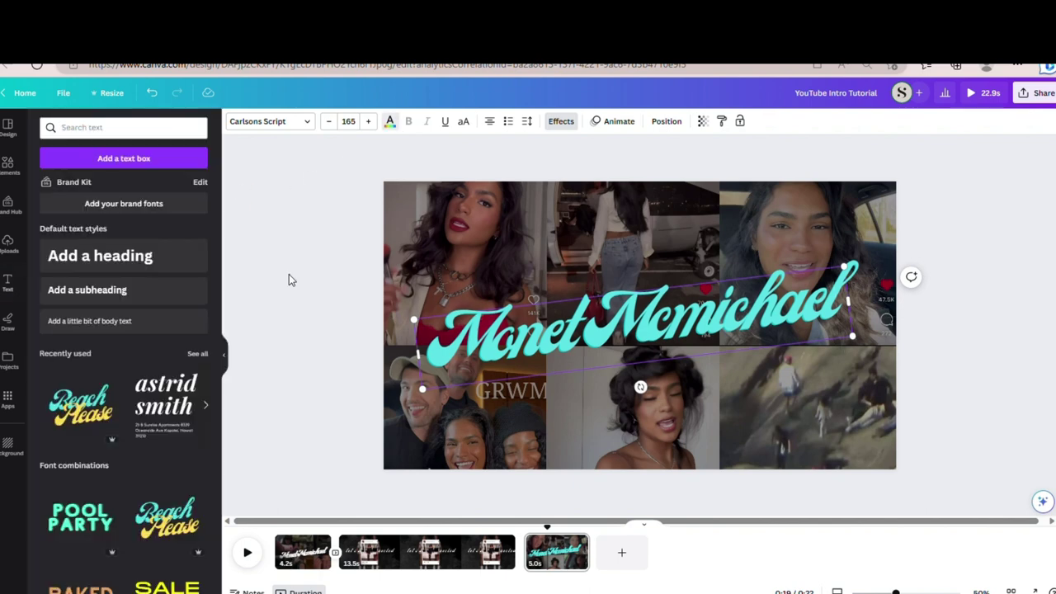
click(479, 322)
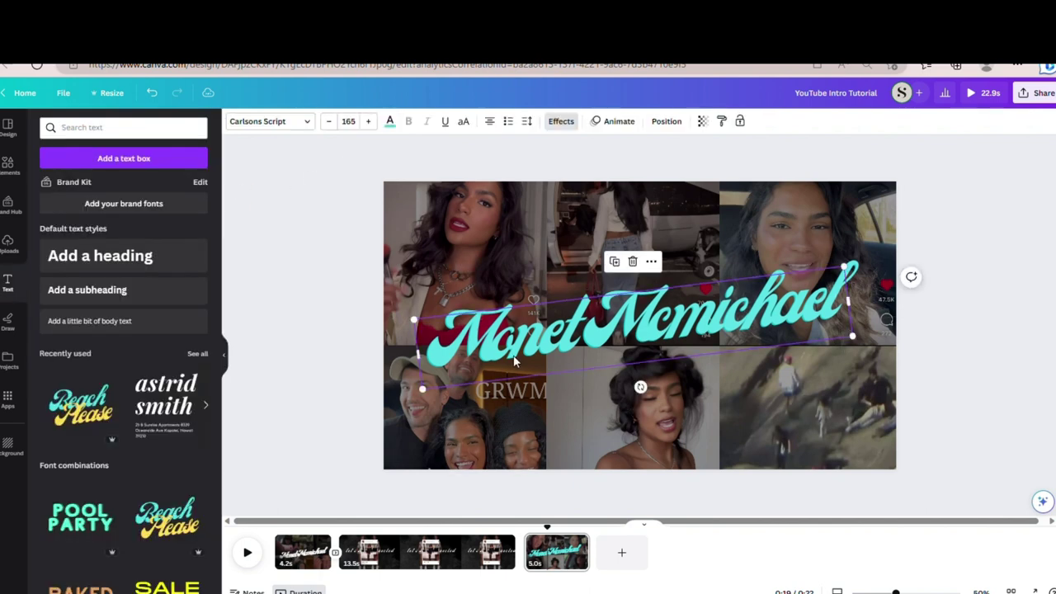
click(401, 123)
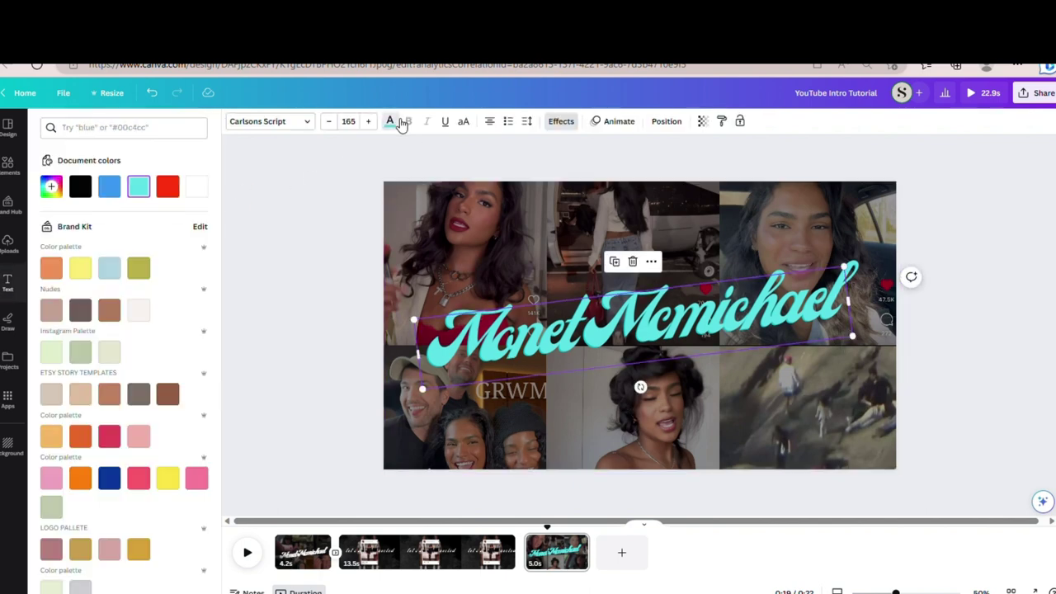
click(196, 192)
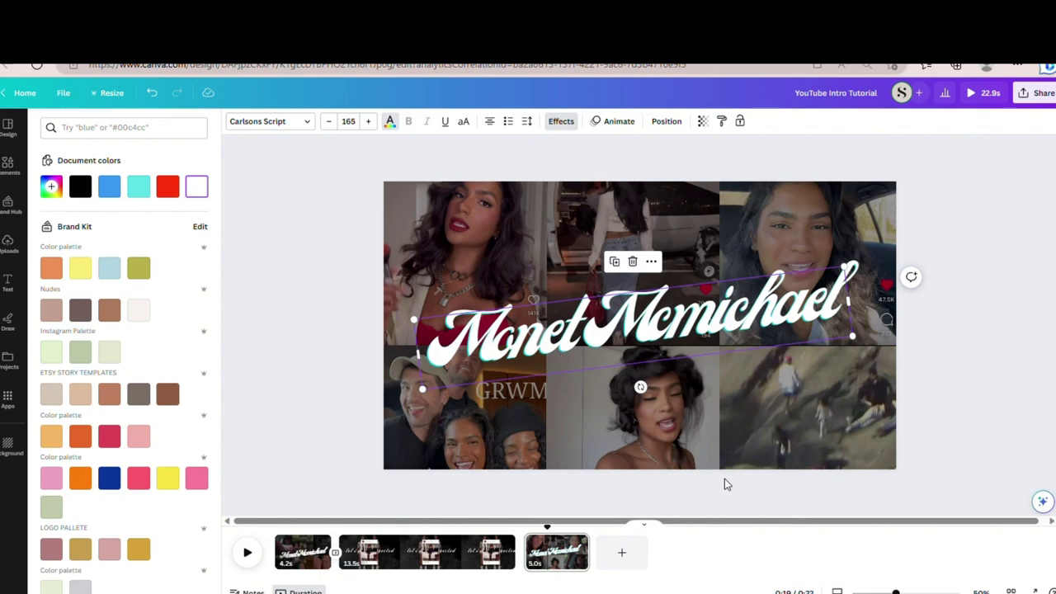
Change the colour of the name text's shadow effect to black #000000
drag(896, 591, 931, 591)
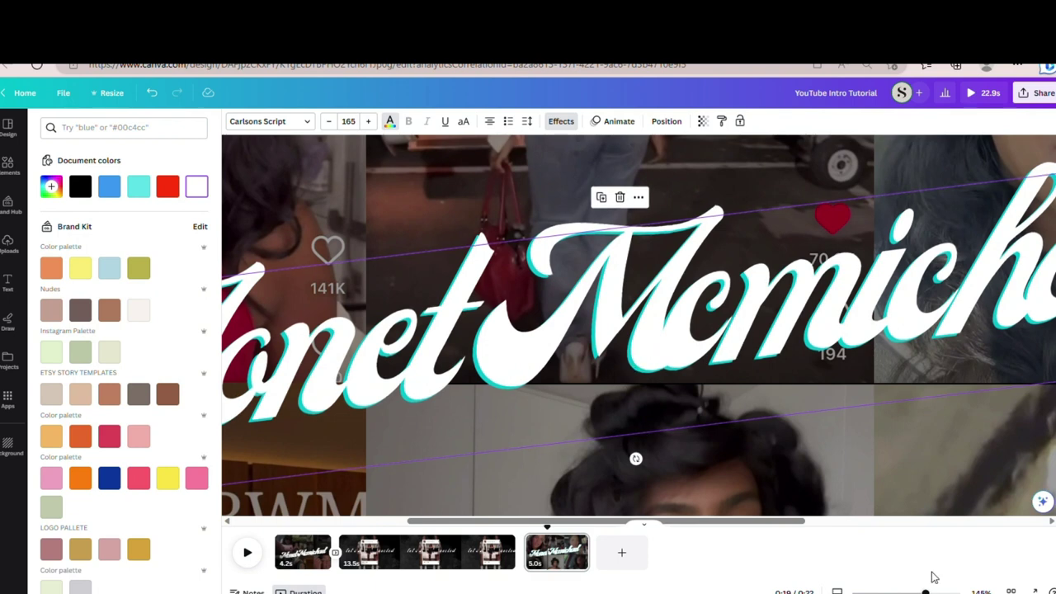
drag(928, 591, 899, 591)
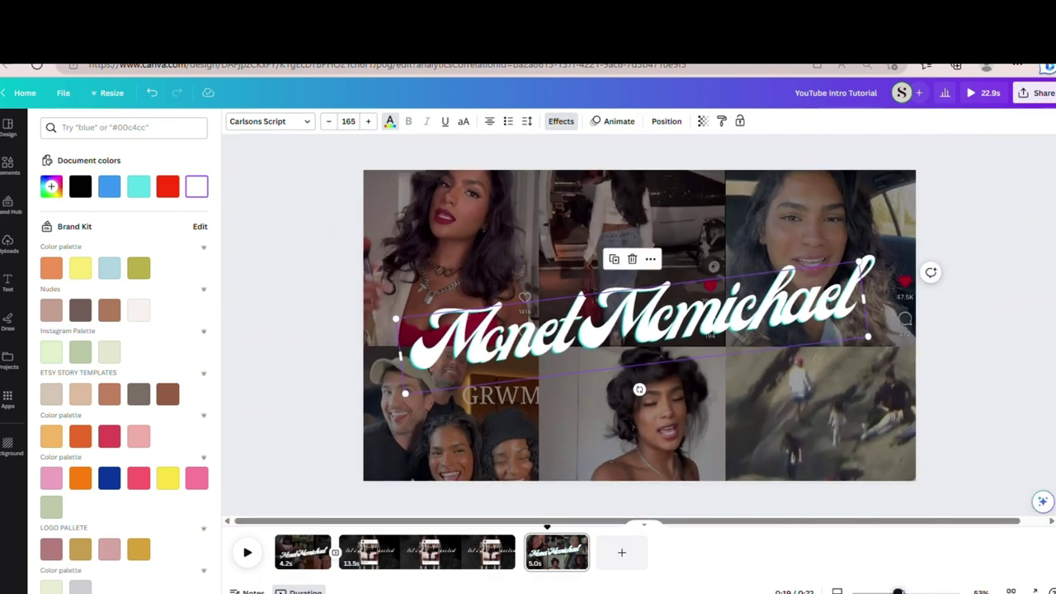
click(563, 123)
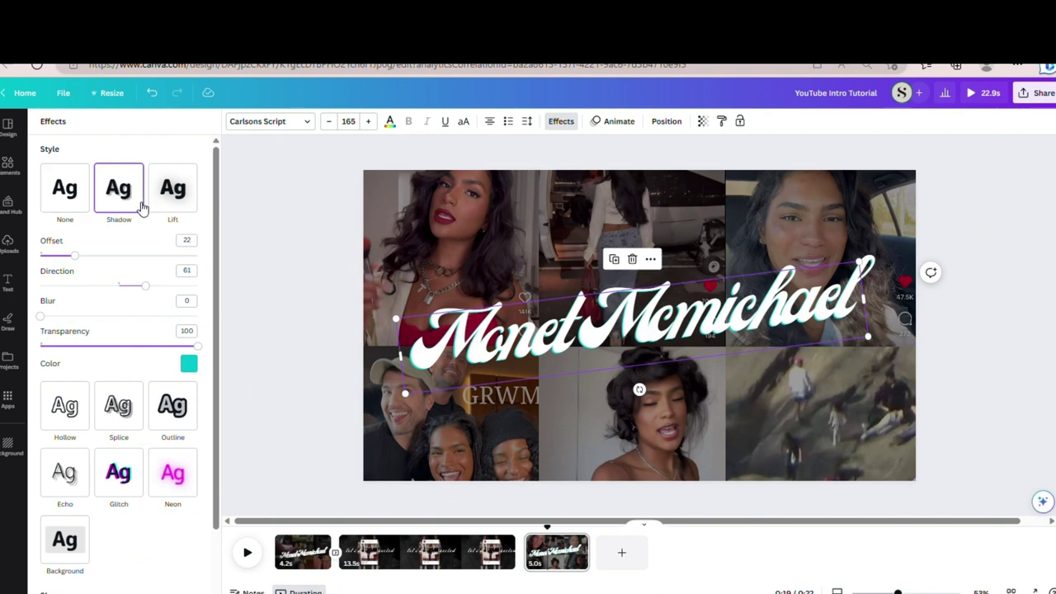
click(189, 365)
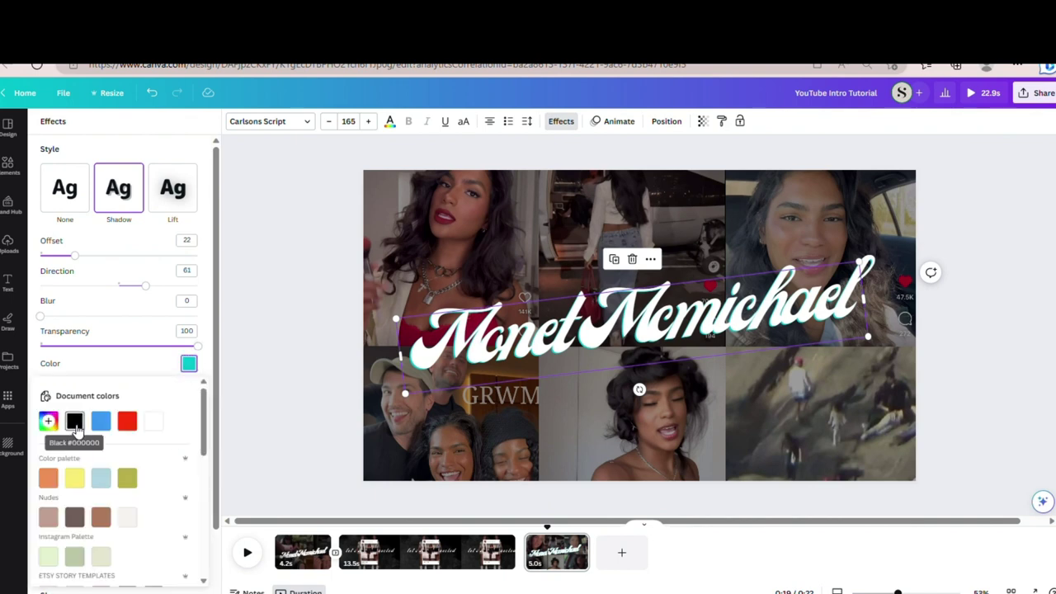
click(75, 425)
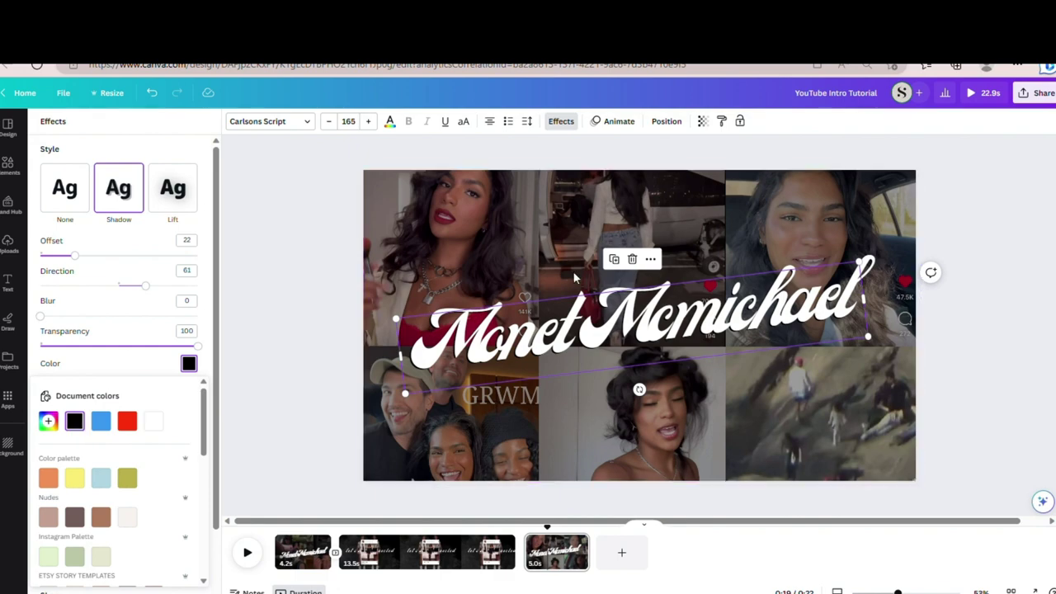
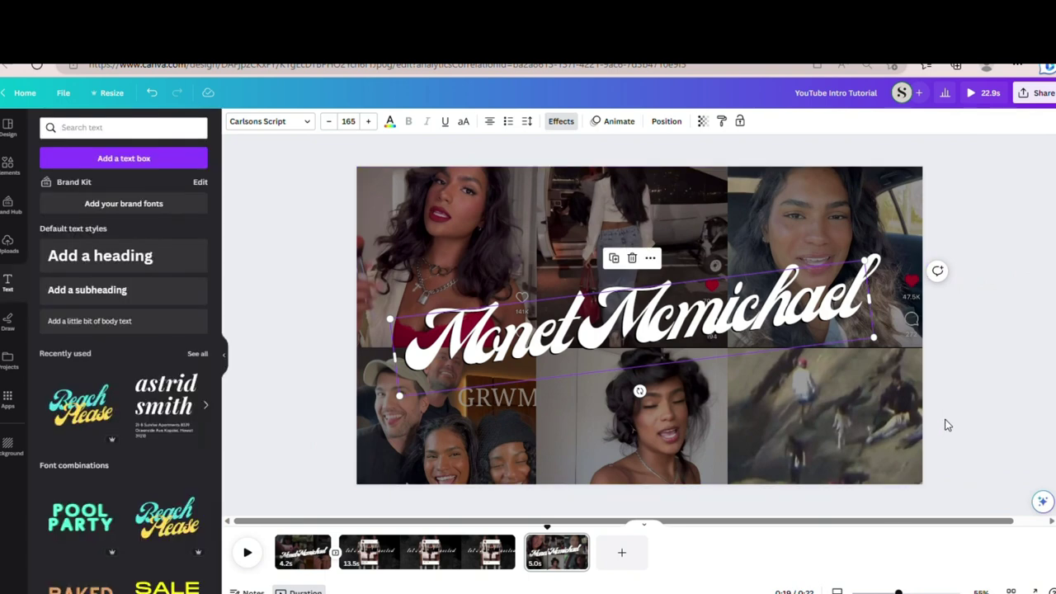
click(948, 424)
Animate the name text with the Typewriter effect on enter and slow down its speed
click(720, 303)
click(627, 122)
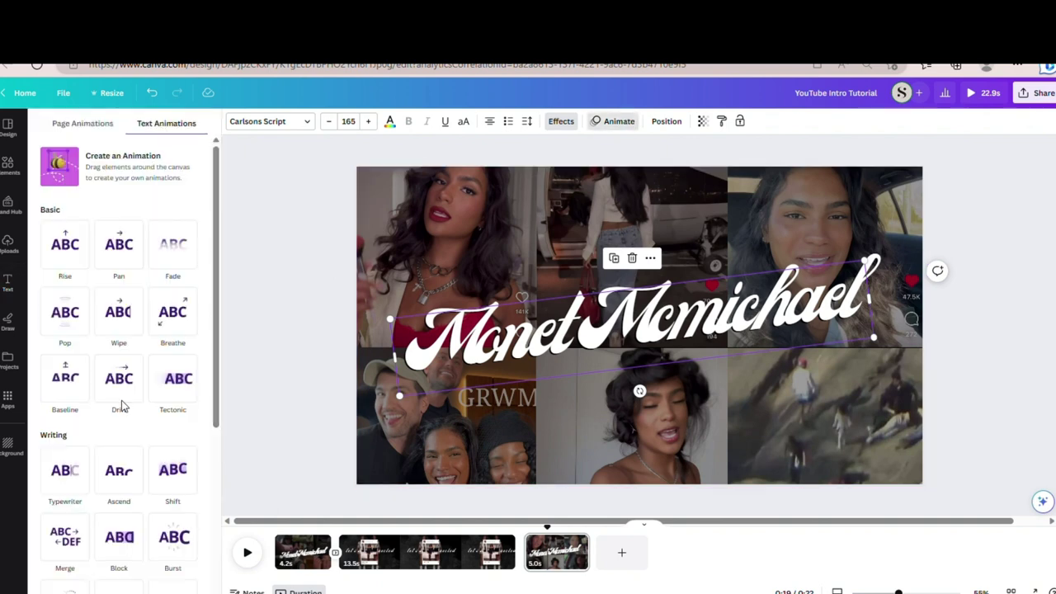
click(64, 470)
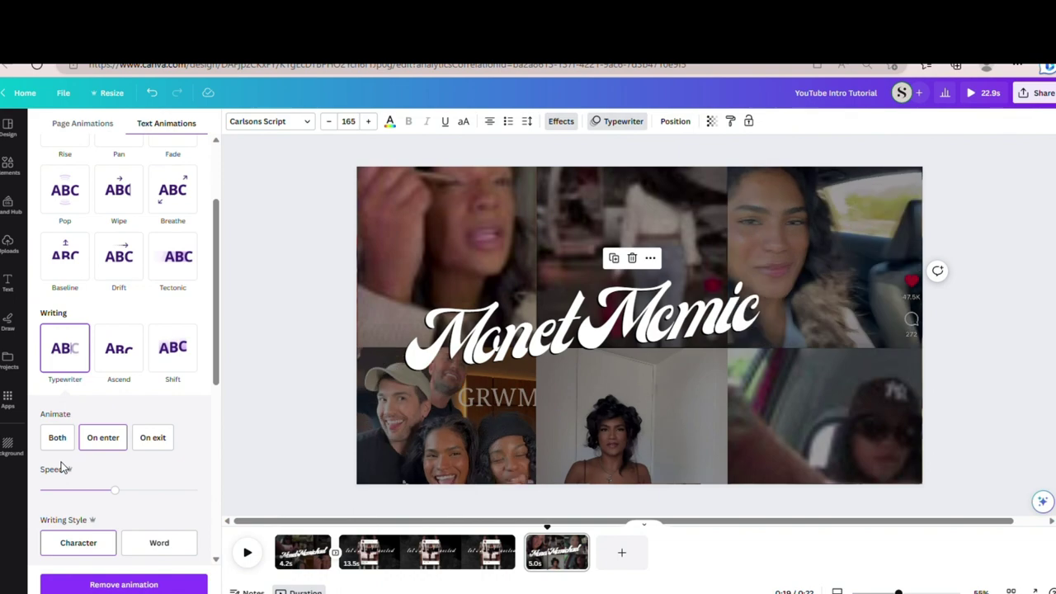
click(110, 493)
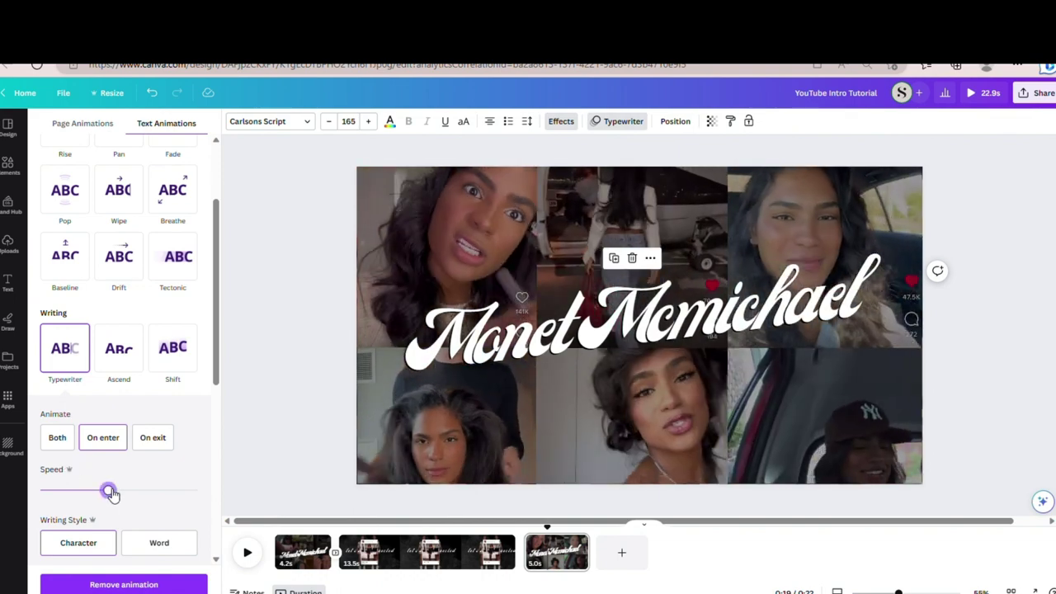
drag(110, 492, 79, 491)
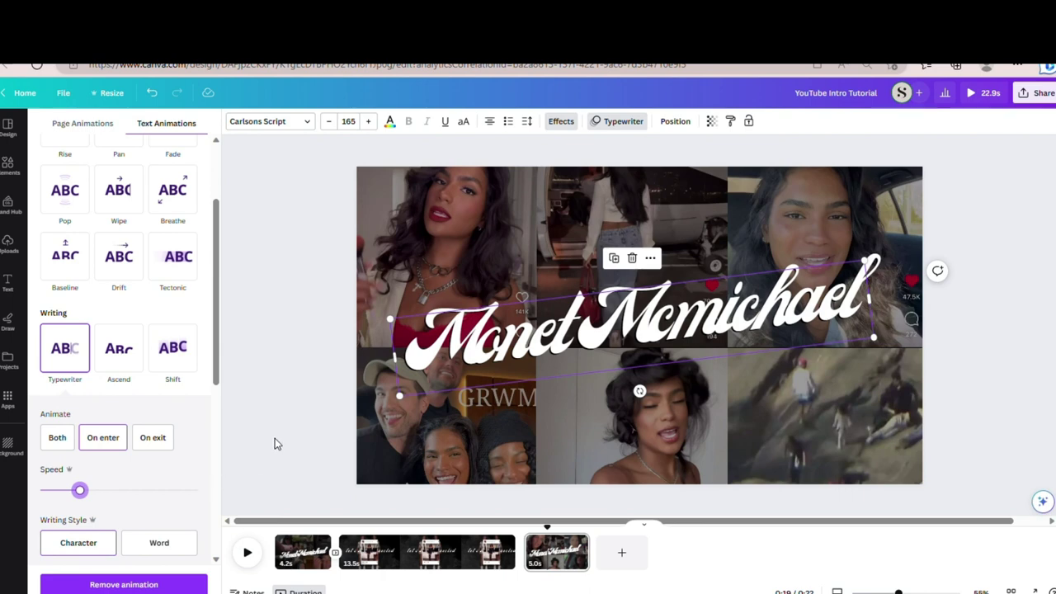
click(57, 439)
click(110, 442)
key(Escape)
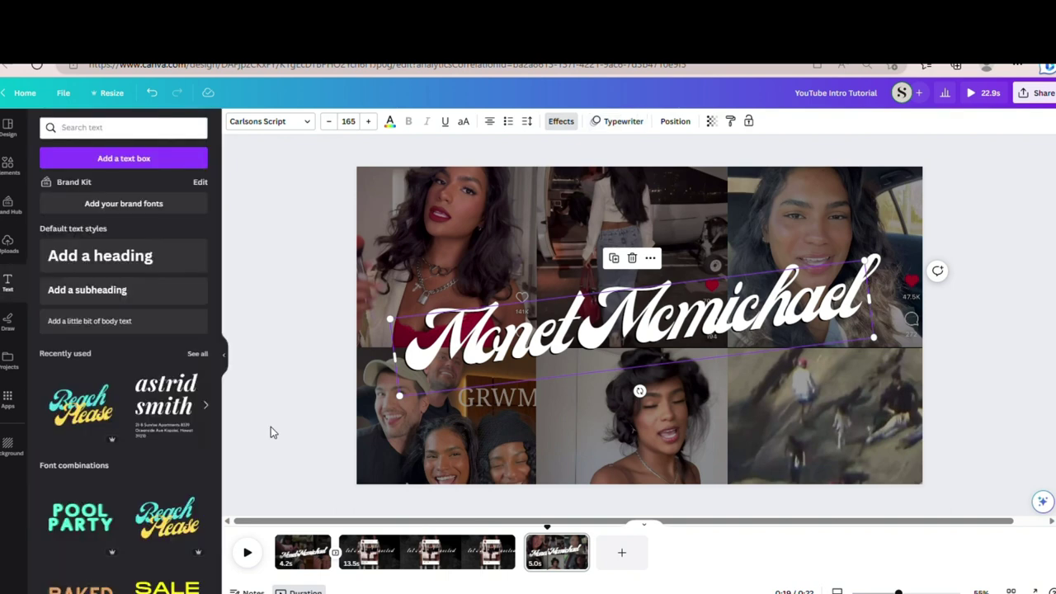
click(270, 427)
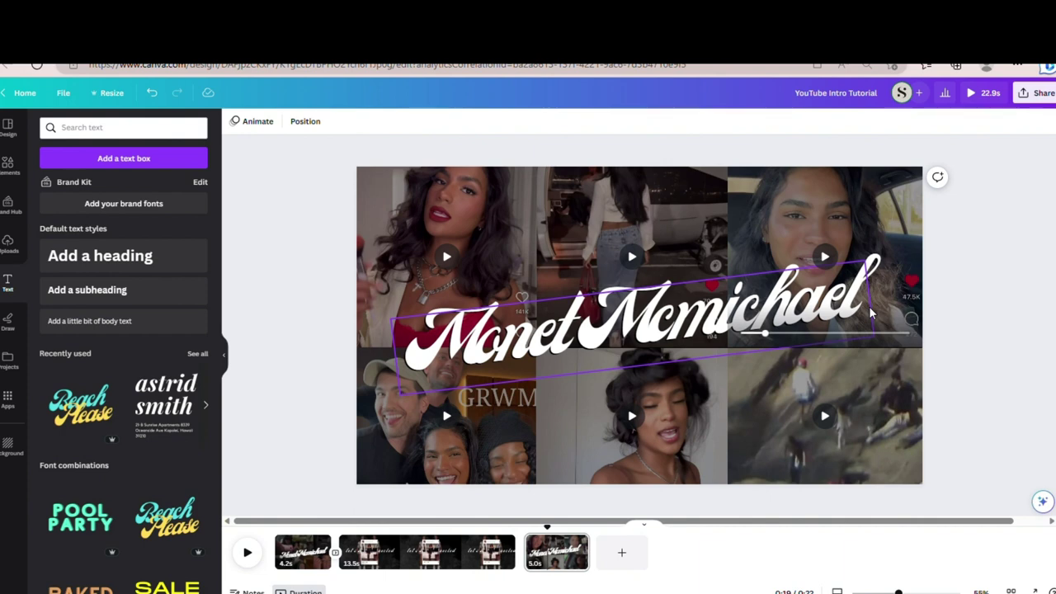
Preview the full intro video with the sound muted, and close the preview
click(974, 95)
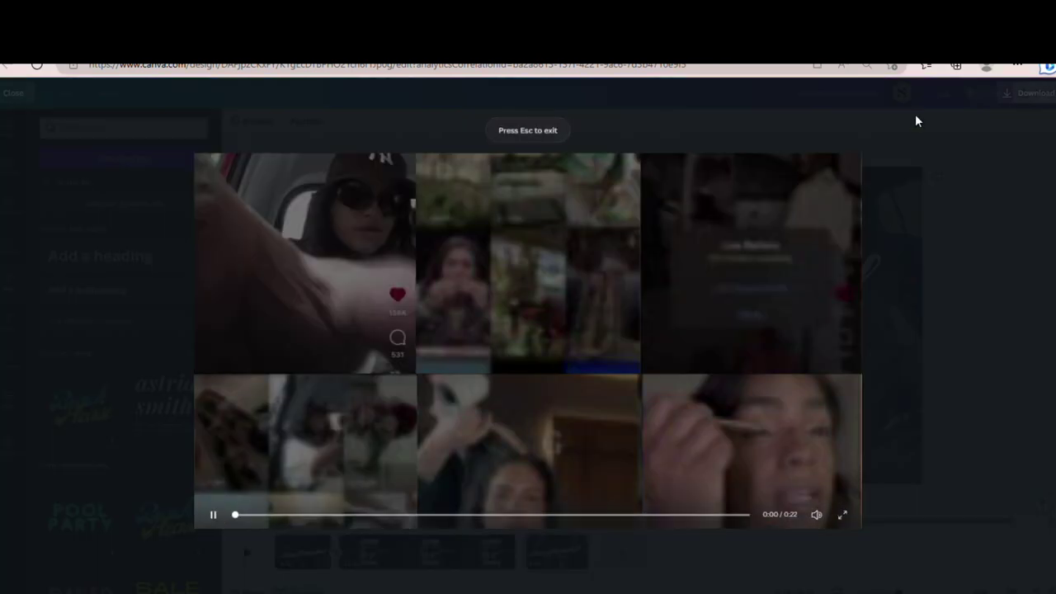
click(818, 523)
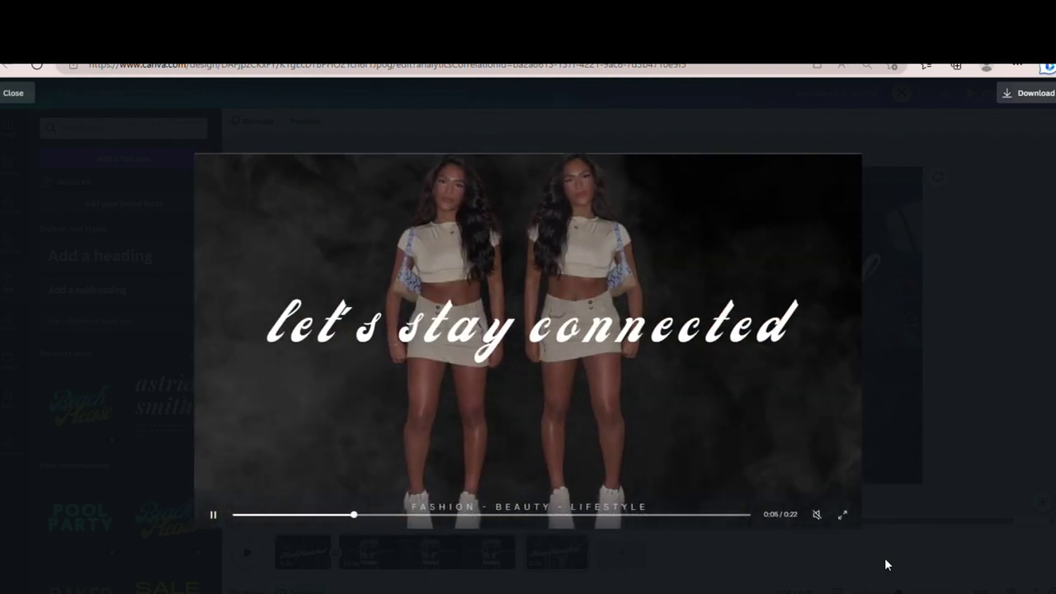
click(1004, 445)
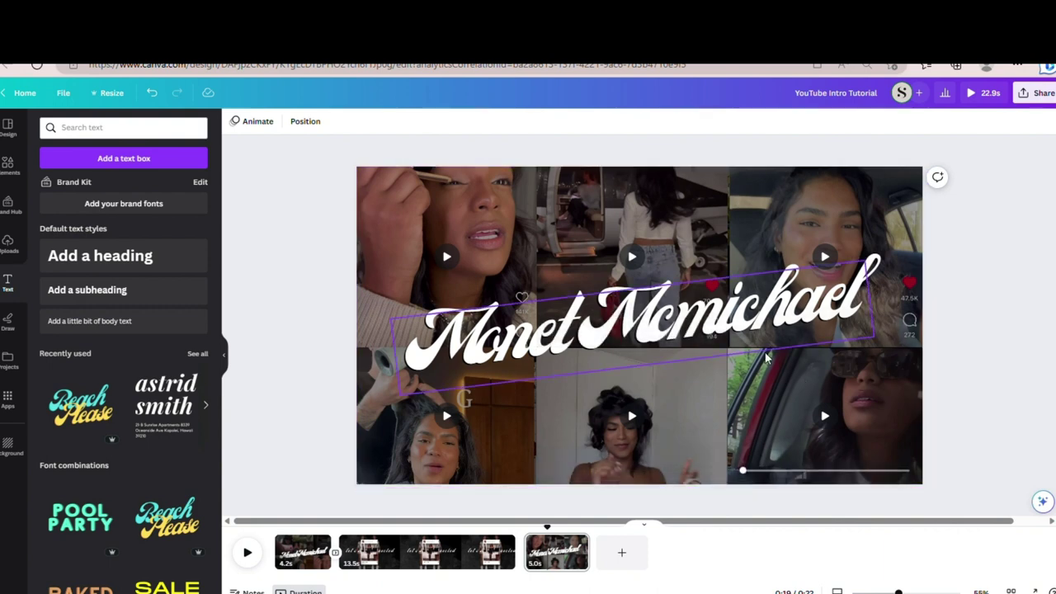
Add a blank page after the collage page and put a leftward Slide transition between the two
click(622, 553)
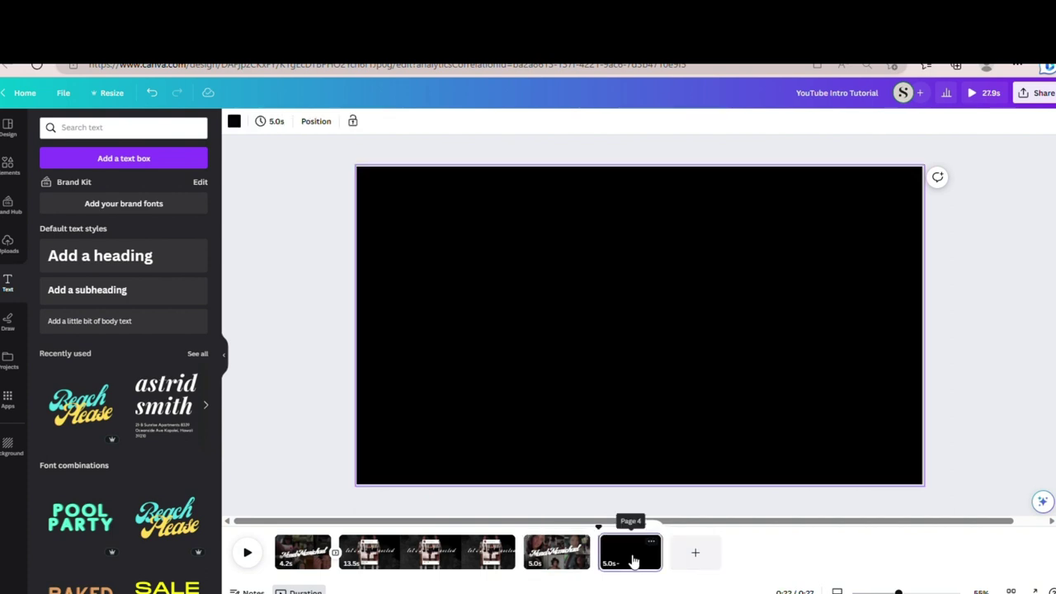
mouse_move(596, 569)
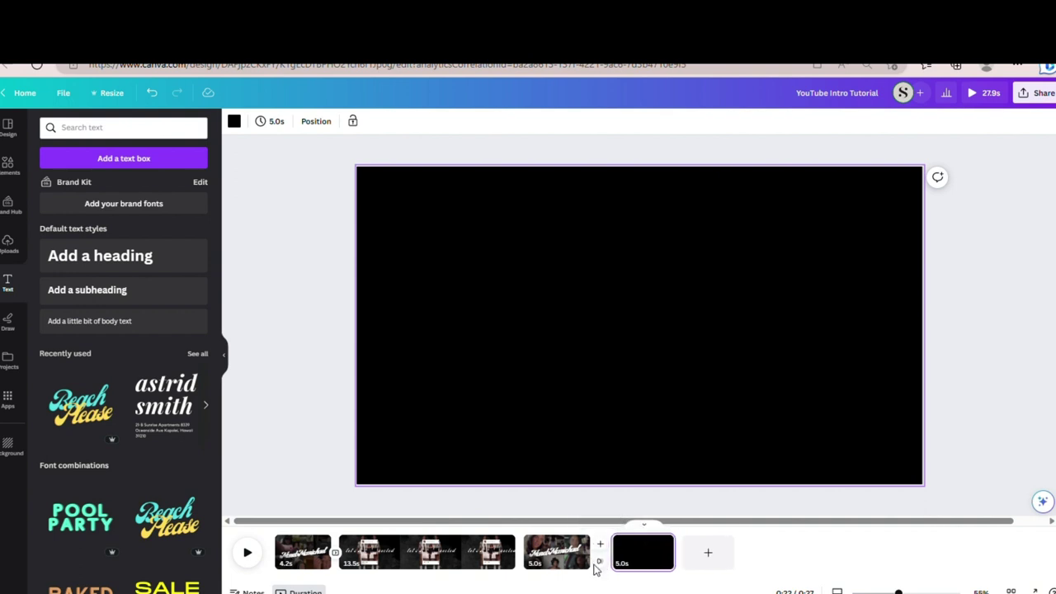
click(600, 562)
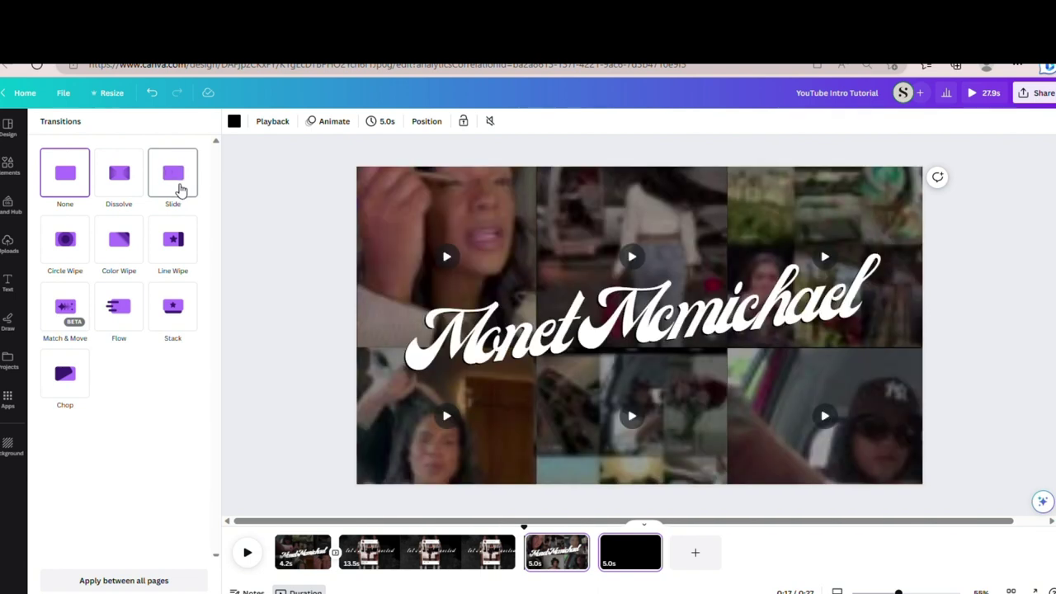
click(182, 189)
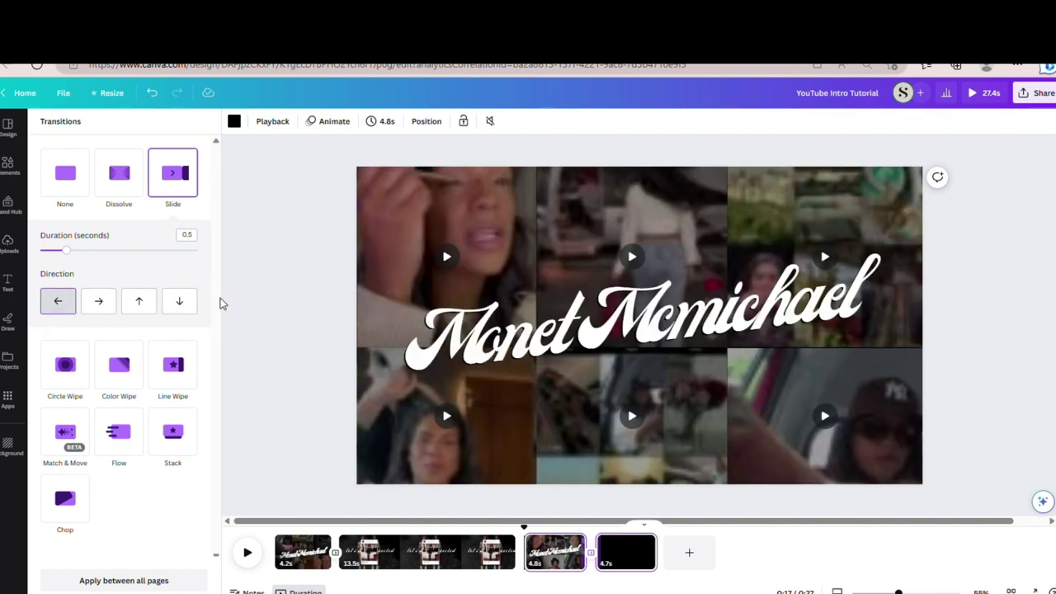
click(111, 302)
click(139, 302)
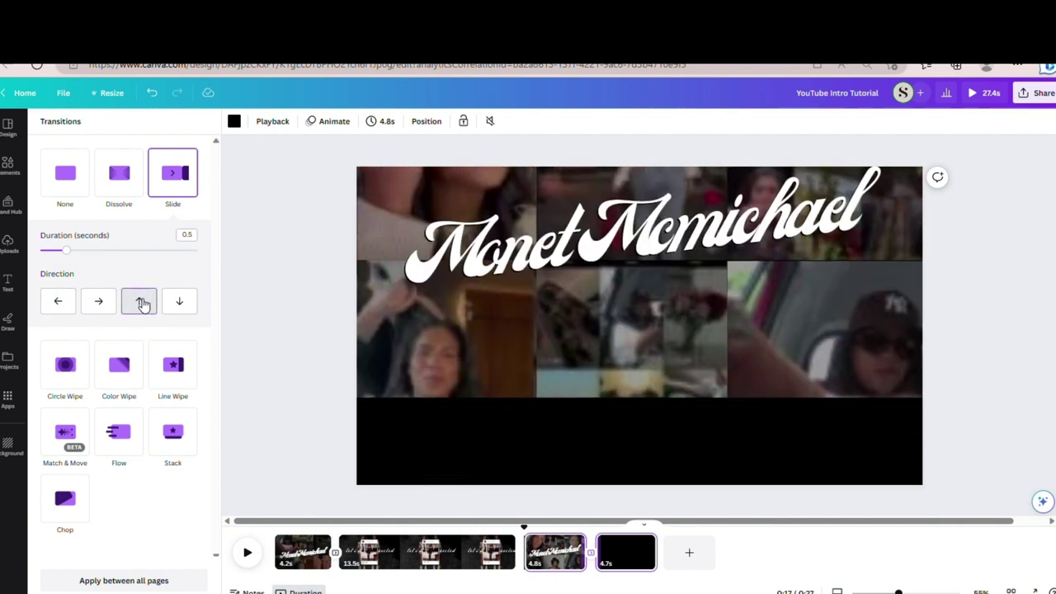
click(180, 304)
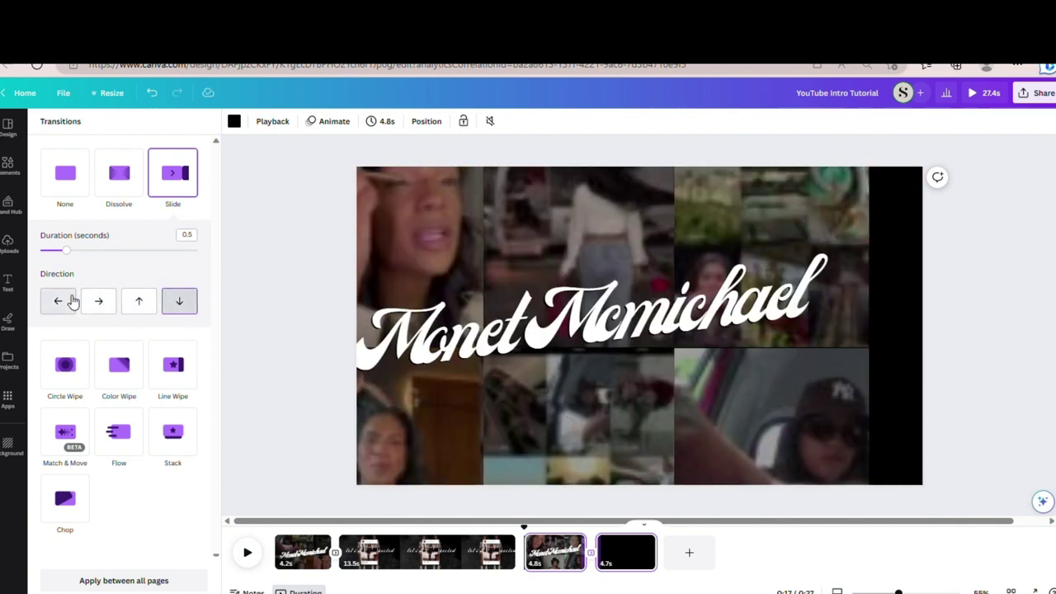
click(71, 300)
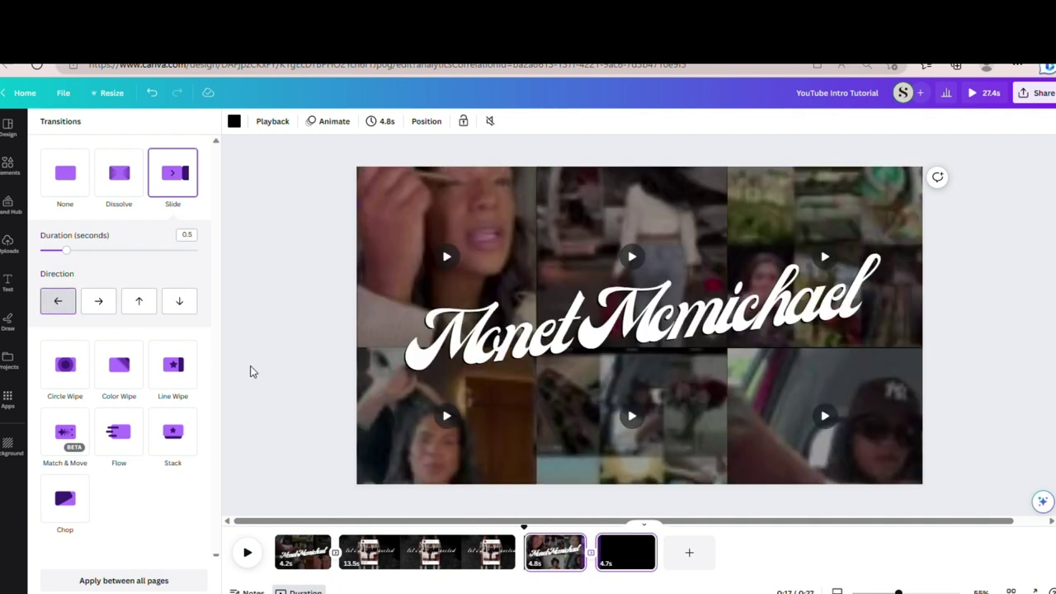
click(293, 375)
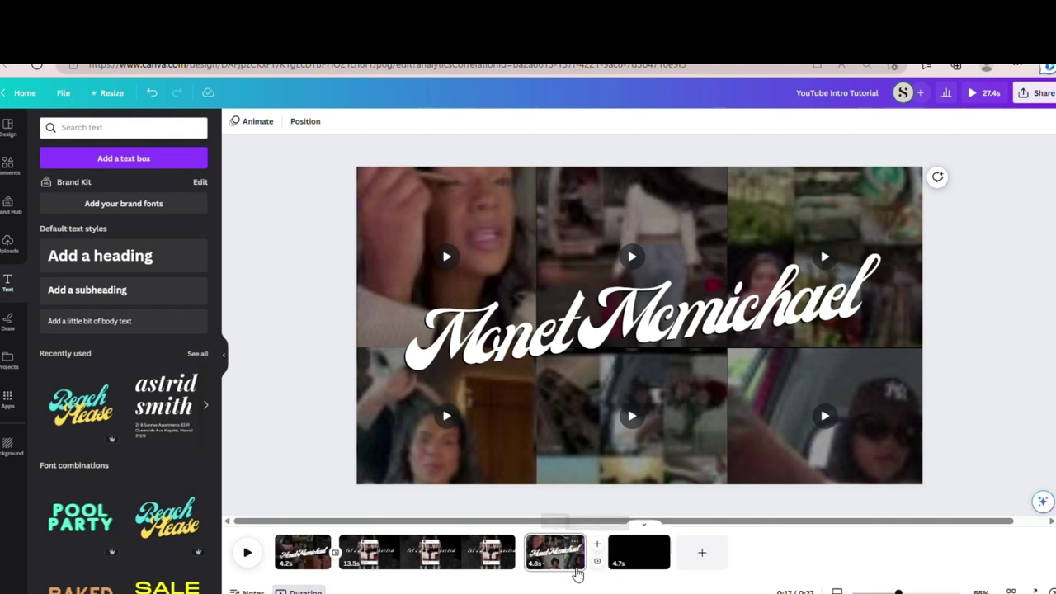
With the blank fourth page open, search the elements for INSTAGRAM and browse all graphics, ending back at the general elements overview
click(627, 558)
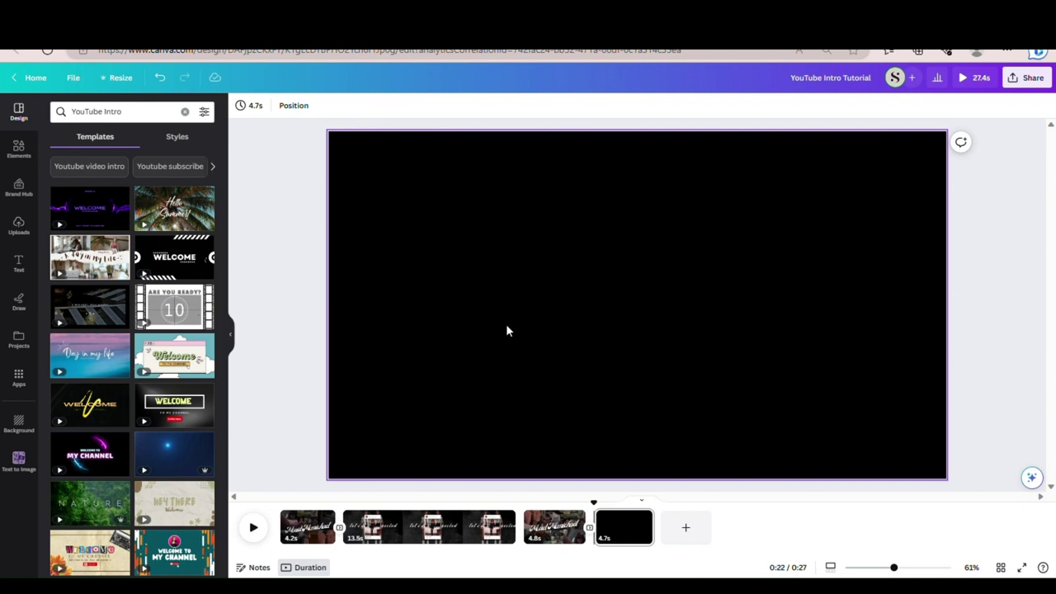
click(35, 156)
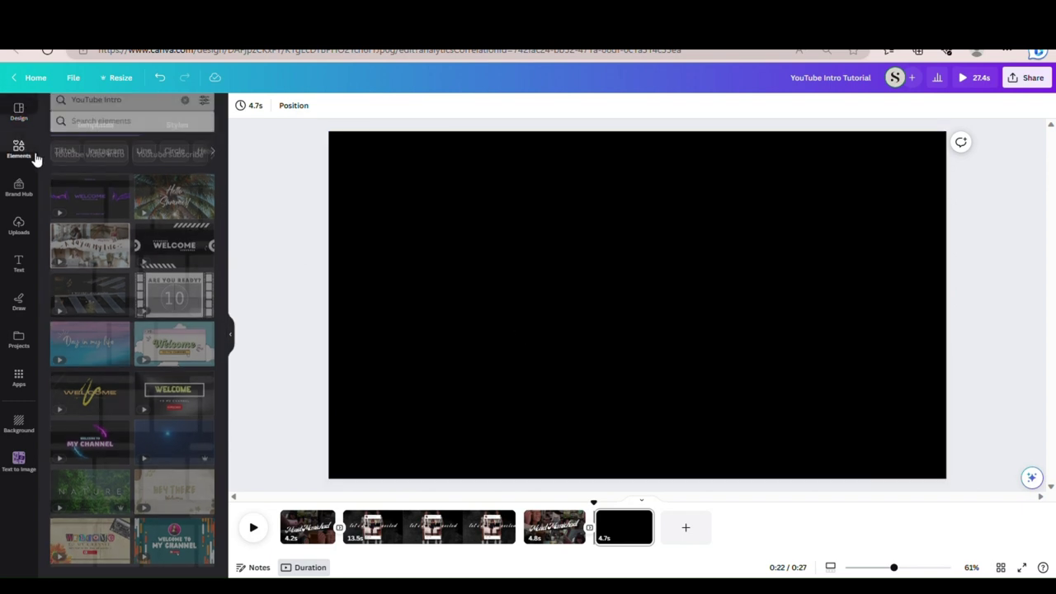
click(146, 120)
text(INSTAG)
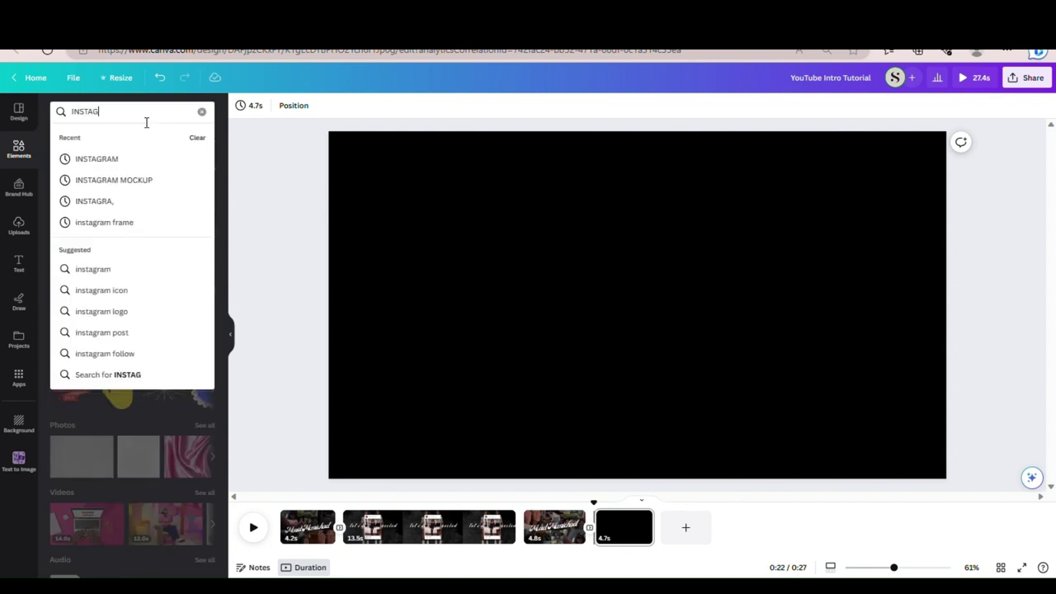
text(RAM)
key(Return)
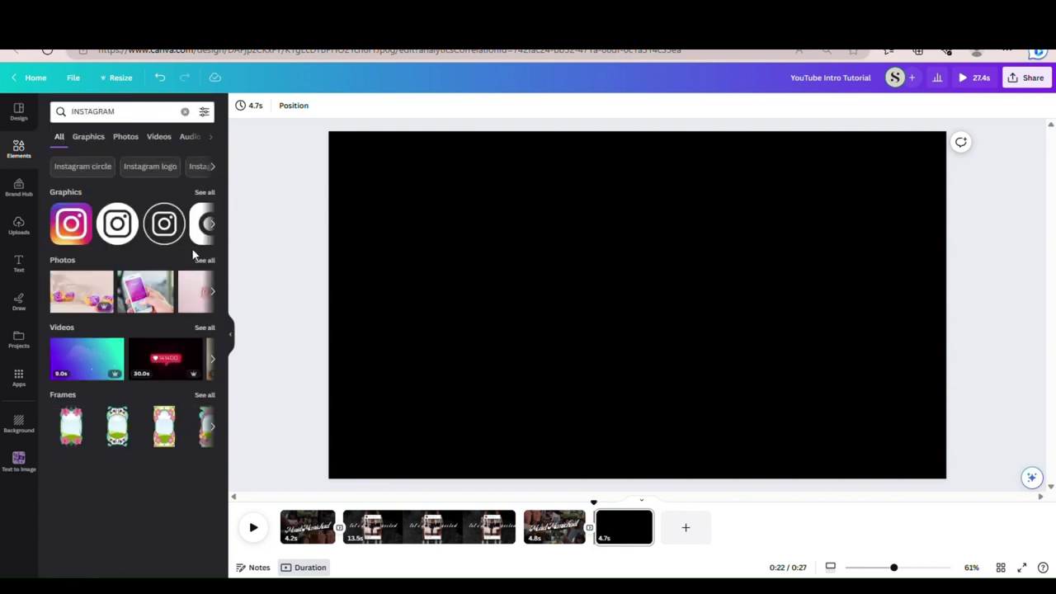
click(204, 193)
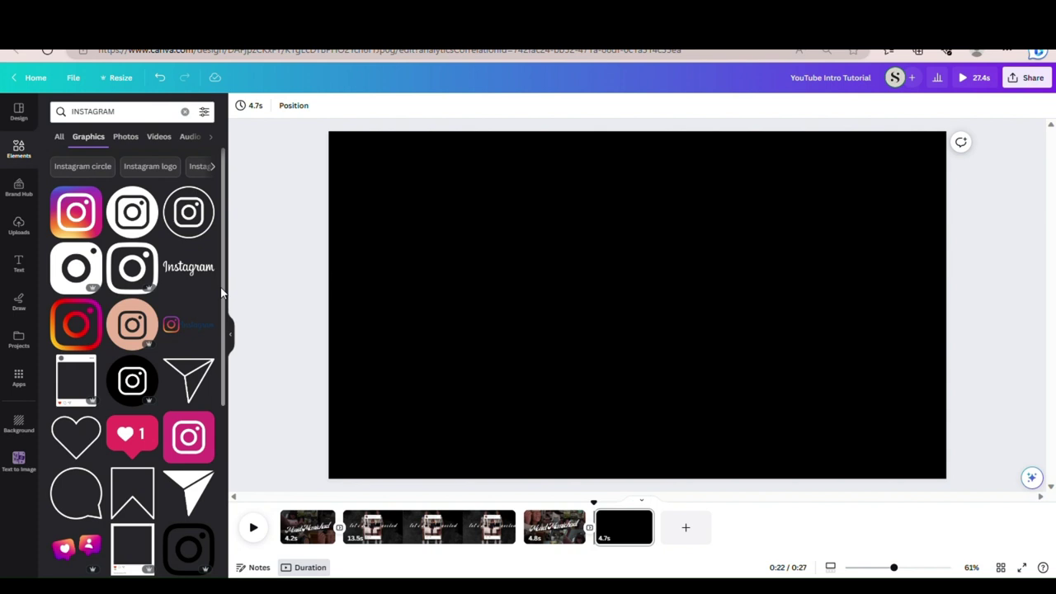
drag(221, 293, 226, 431)
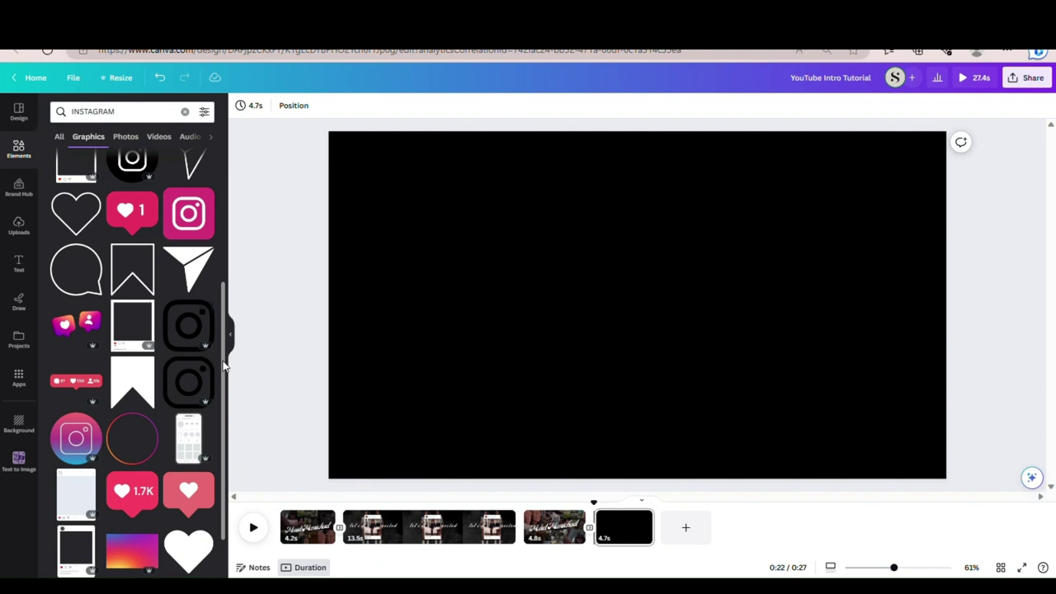
click(12, 153)
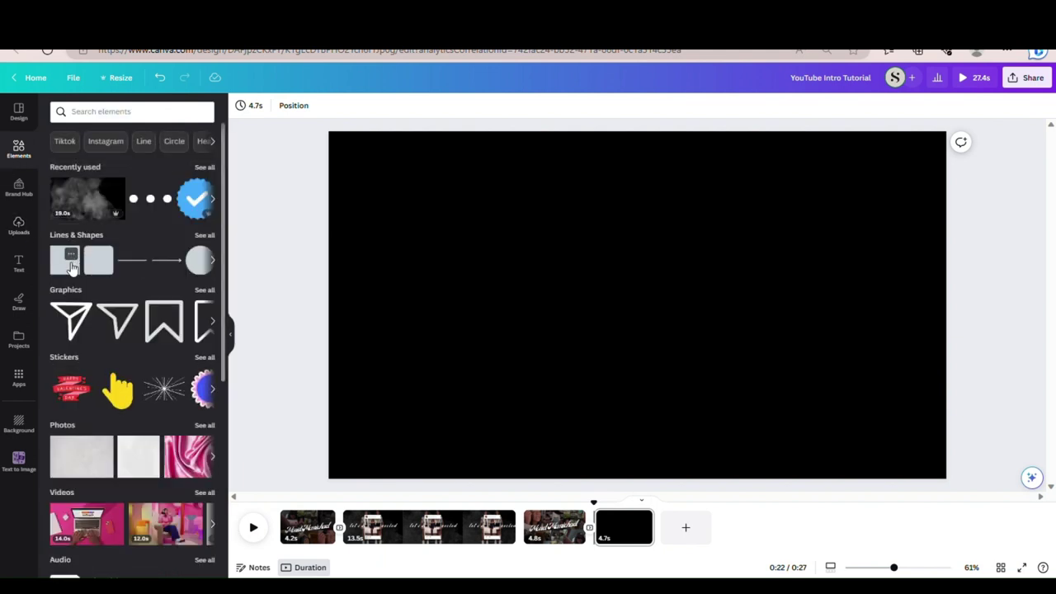
Add a square shape to the middle of the black page, resize it into a tall portrait card, and color it white
click(70, 266)
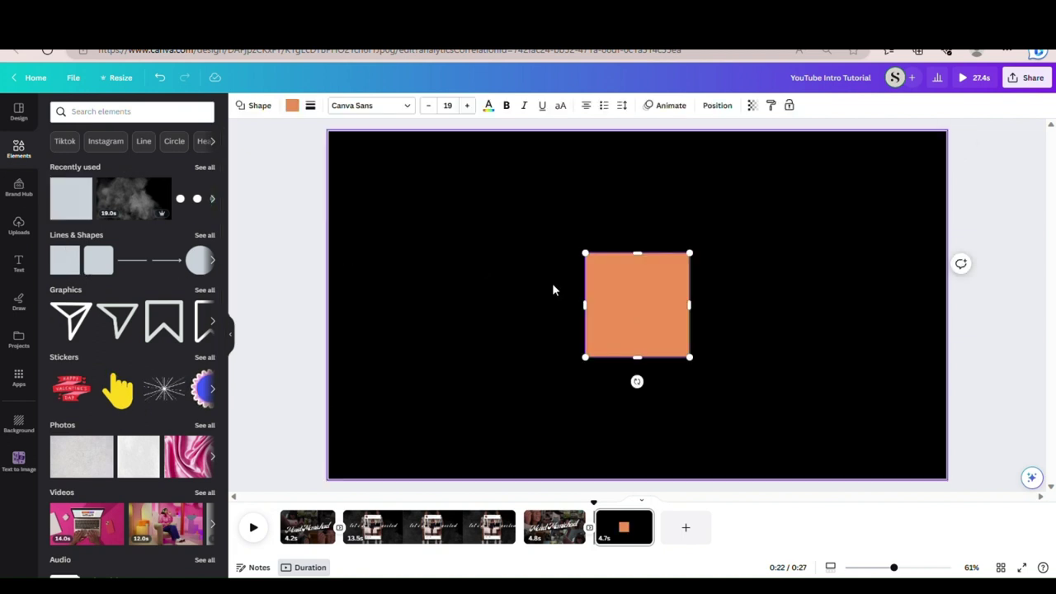
drag(595, 368, 541, 472)
drag(599, 411, 625, 357)
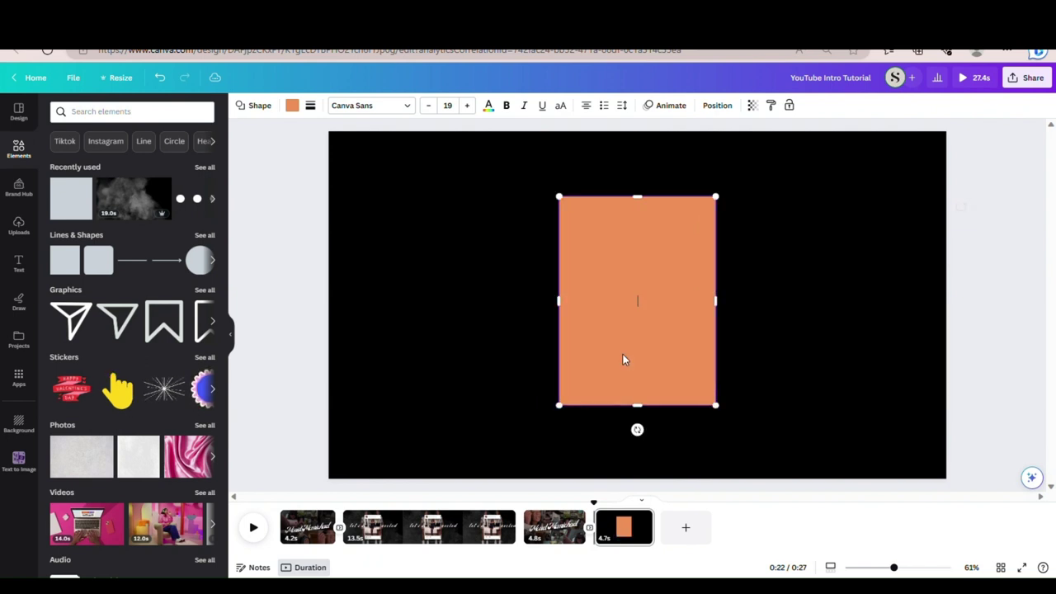
drag(569, 411, 550, 428)
drag(632, 374, 631, 370)
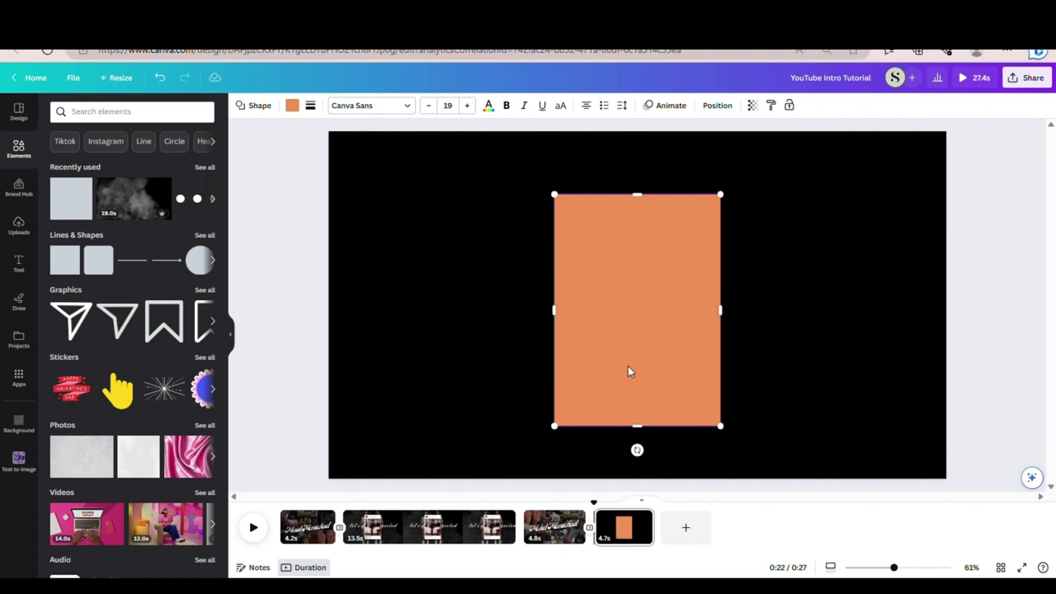
click(292, 107)
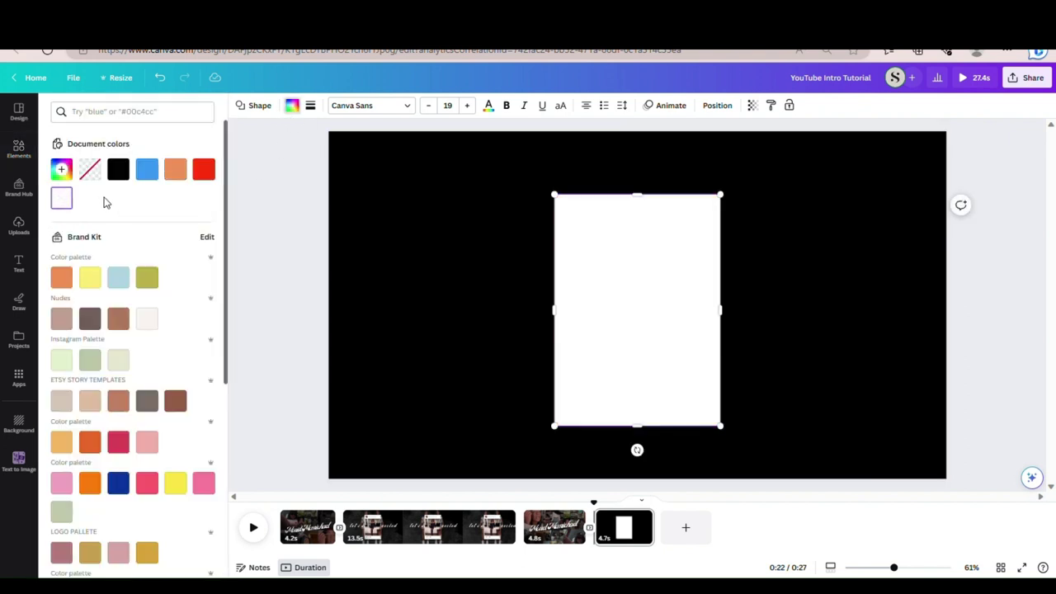
Search the elements for GRID, add the single-image grid, and shrink it to fit over the white card, just below its upper edge
click(17, 156)
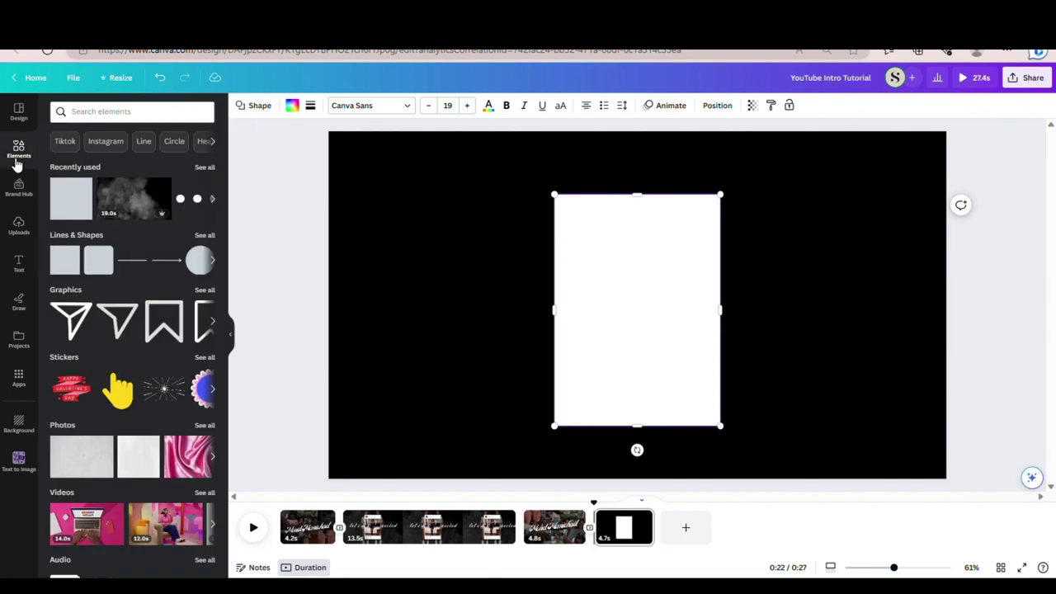
click(134, 113)
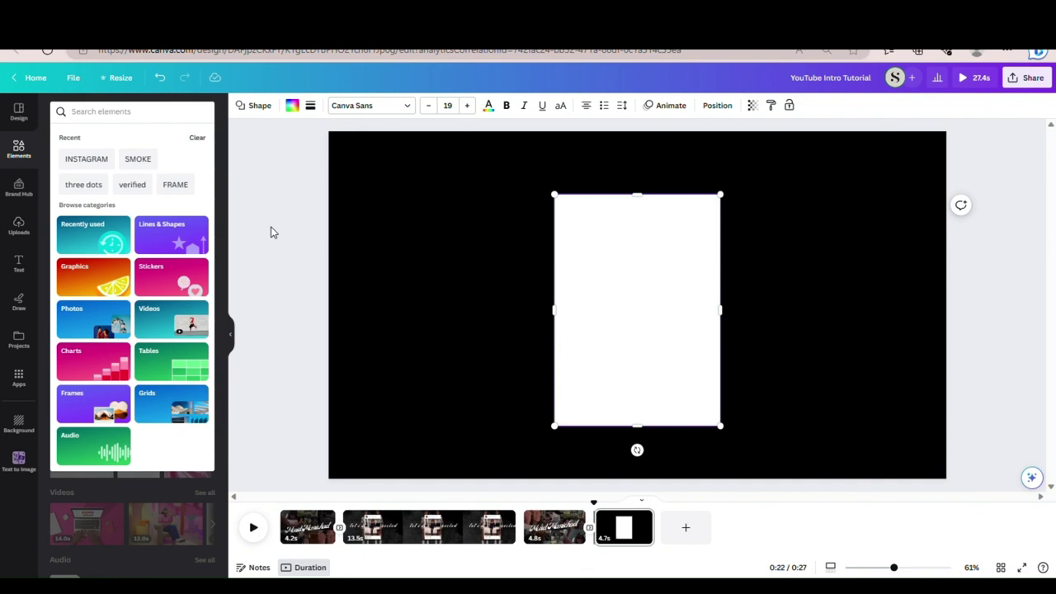
text(GRID)
key(Return)
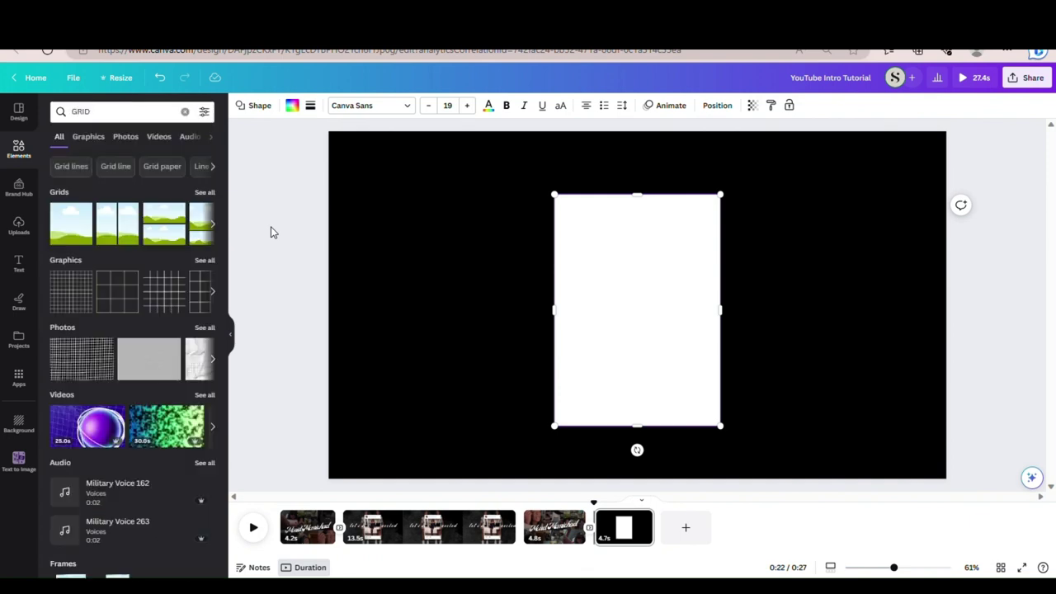
click(76, 229)
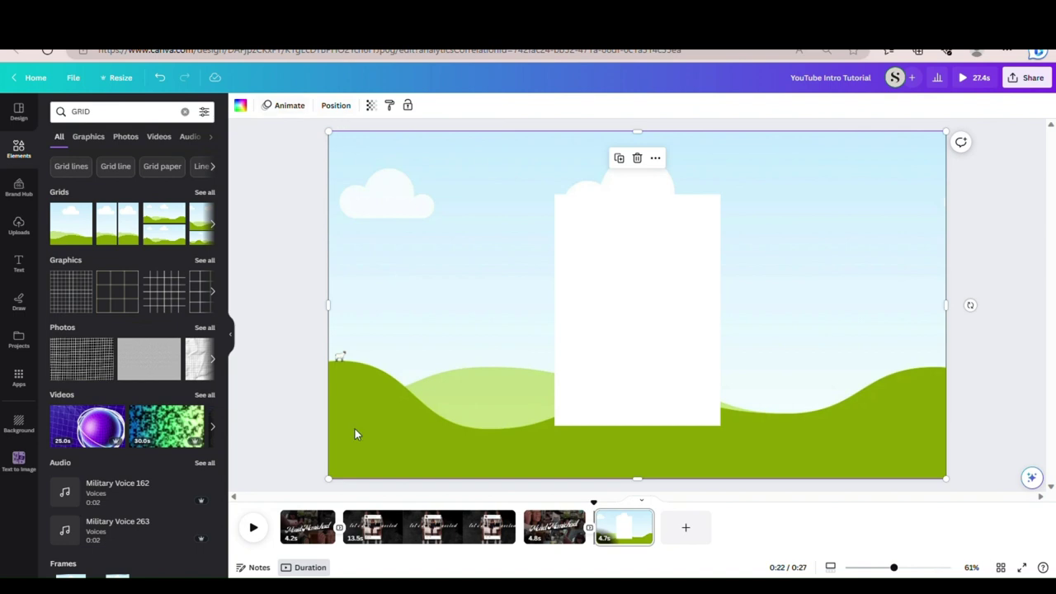
drag(330, 477, 797, 278)
drag(839, 231, 611, 331)
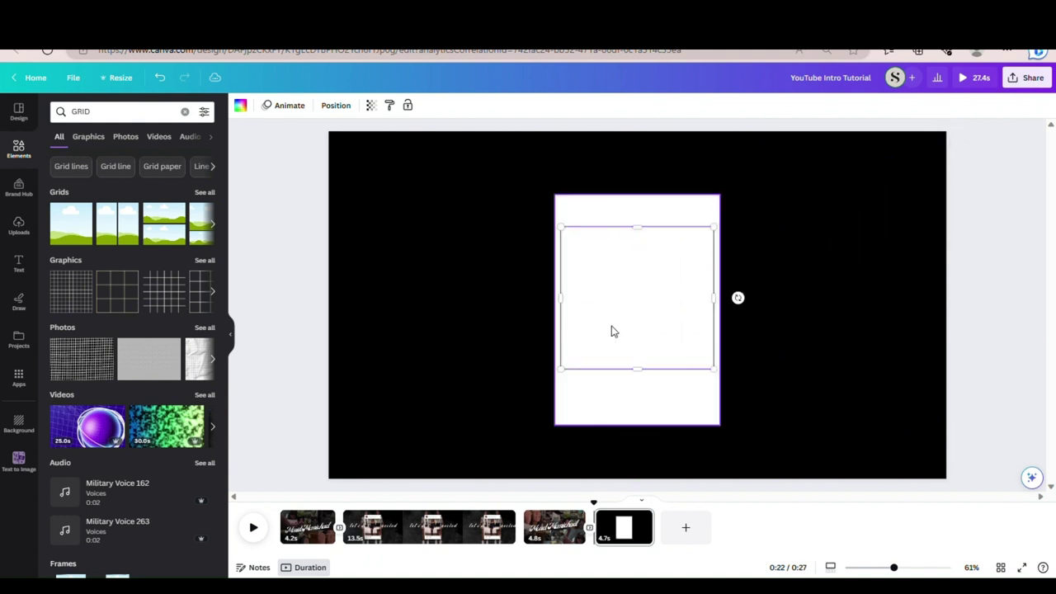
Bring the image grid to the front, widen it to about 496 px, and center it horizontally on the white card
click(339, 107)
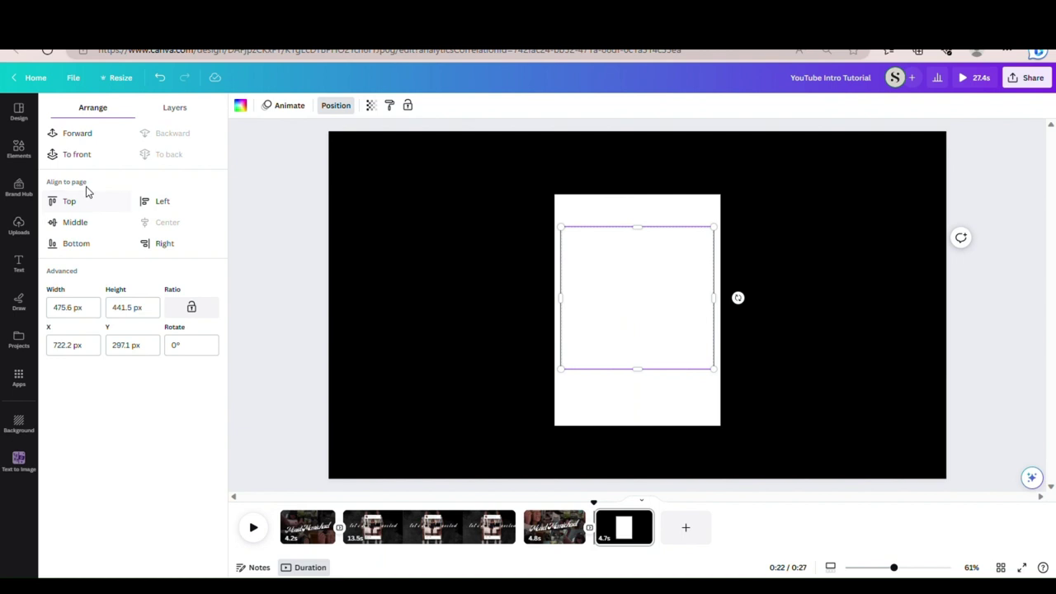
click(83, 154)
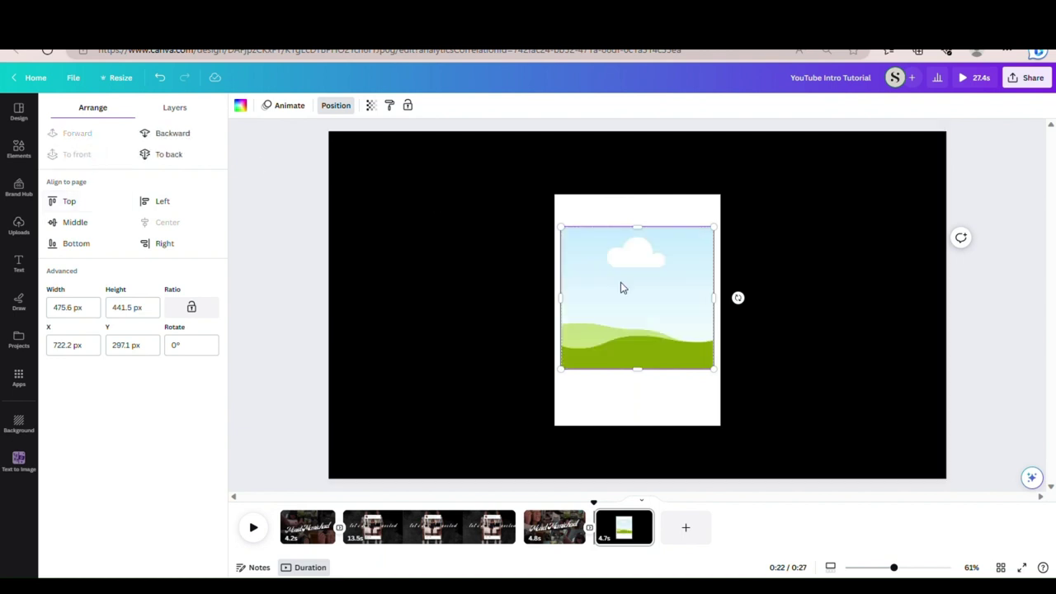
click(803, 304)
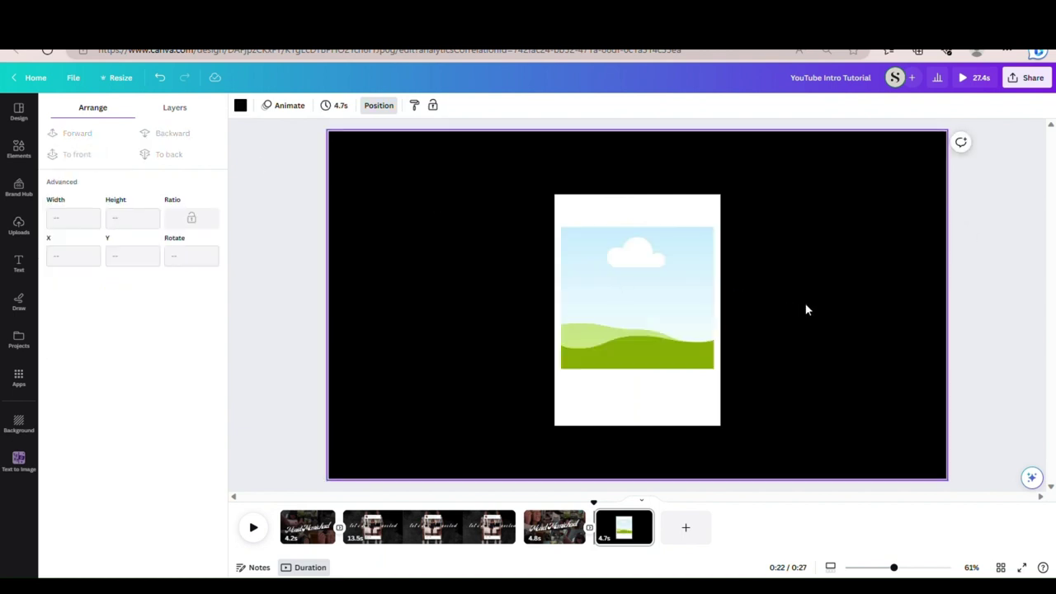
click(634, 323)
drag(725, 299, 729, 302)
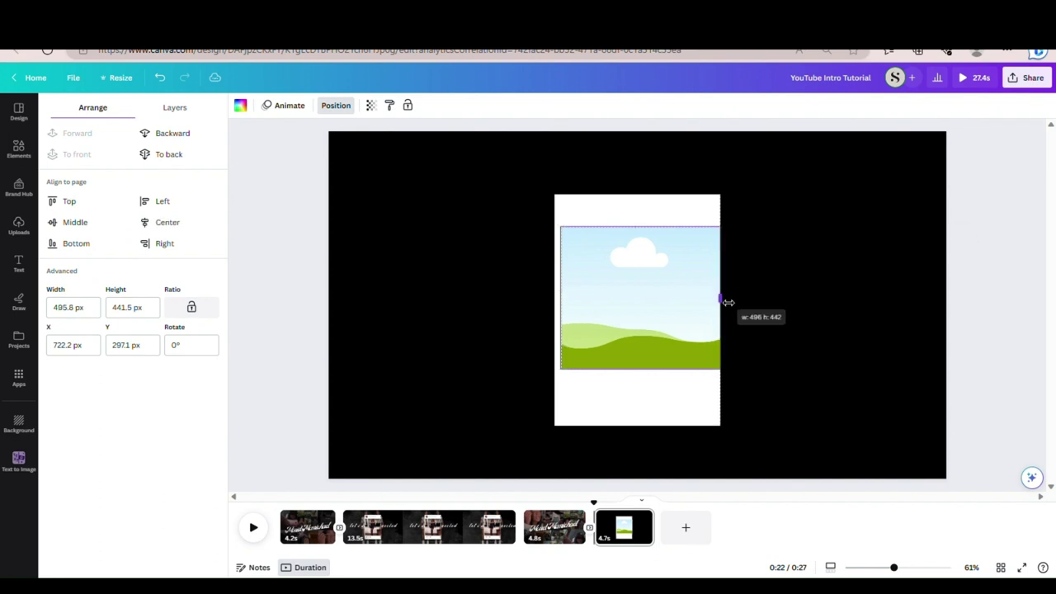
drag(652, 319, 649, 321)
click(798, 321)
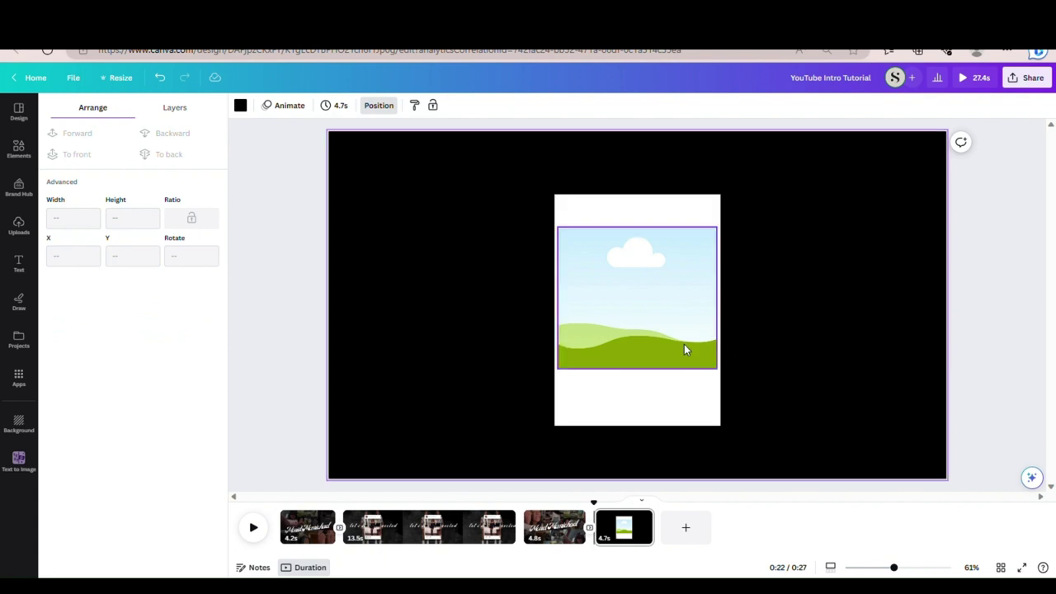
Search the elements for FRAME and add the circular frame as a tiny profile picture in the card's upper left corner, above the image grid
click(18, 148)
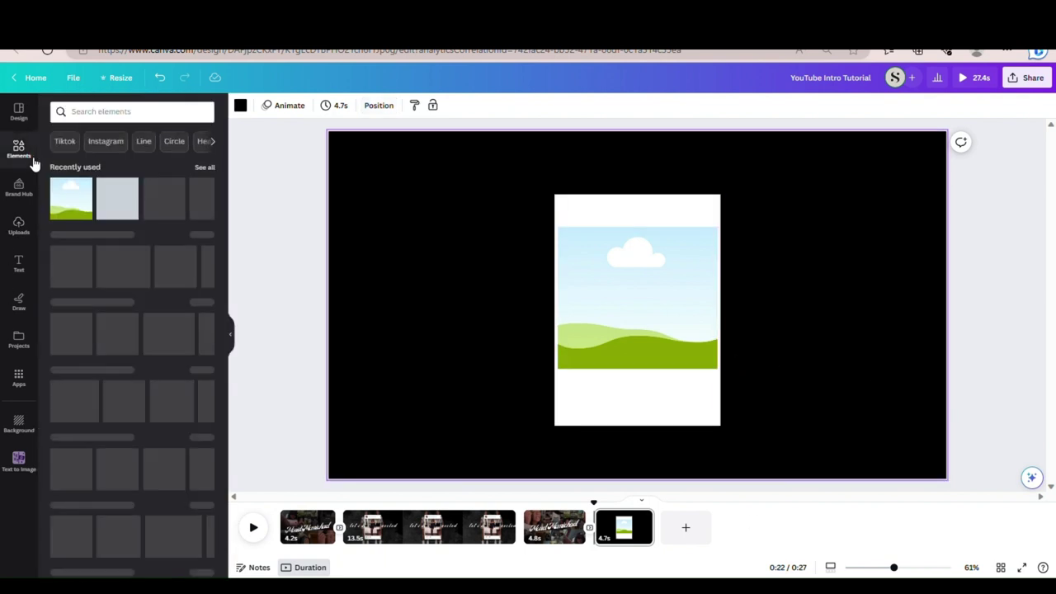
click(141, 112)
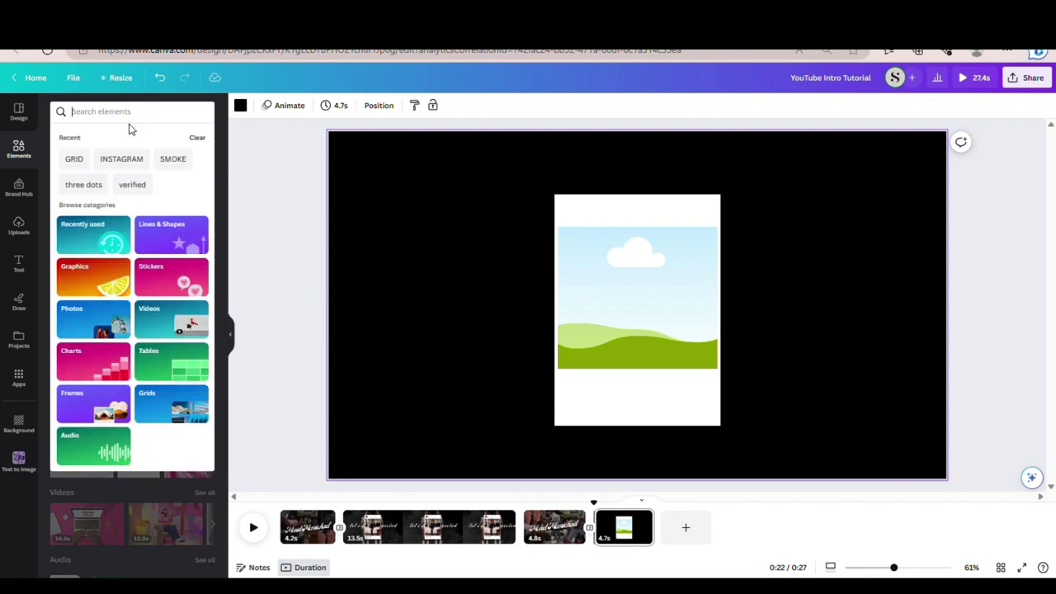
text(FRAME)
key(Return)
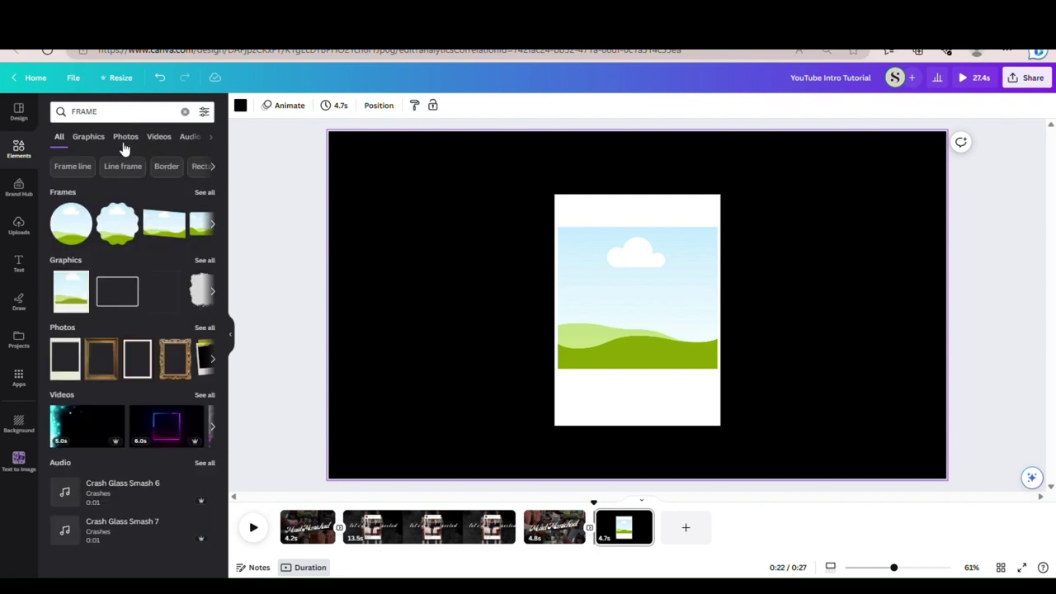
click(72, 228)
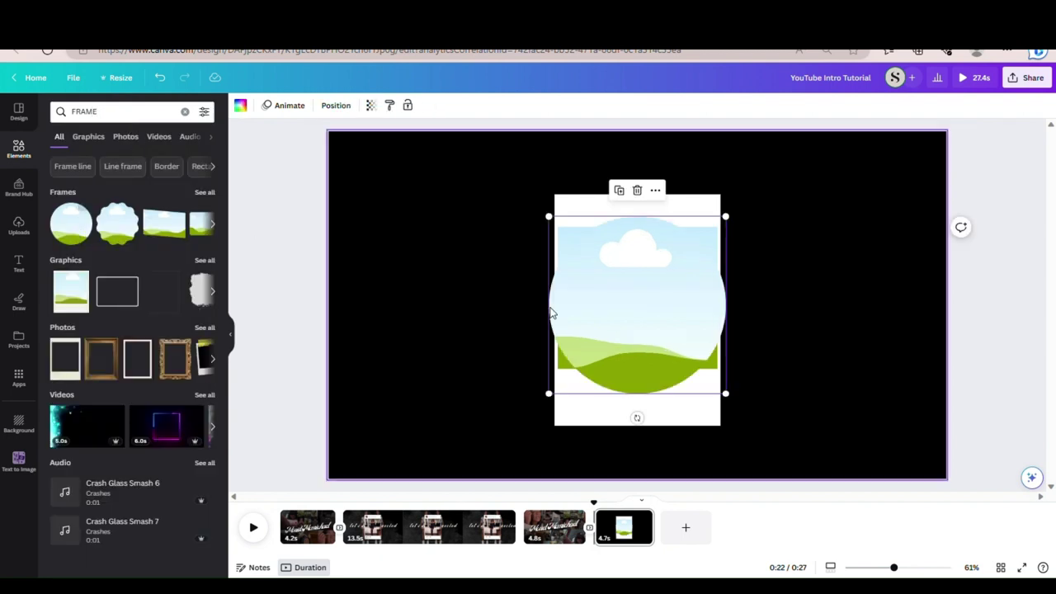
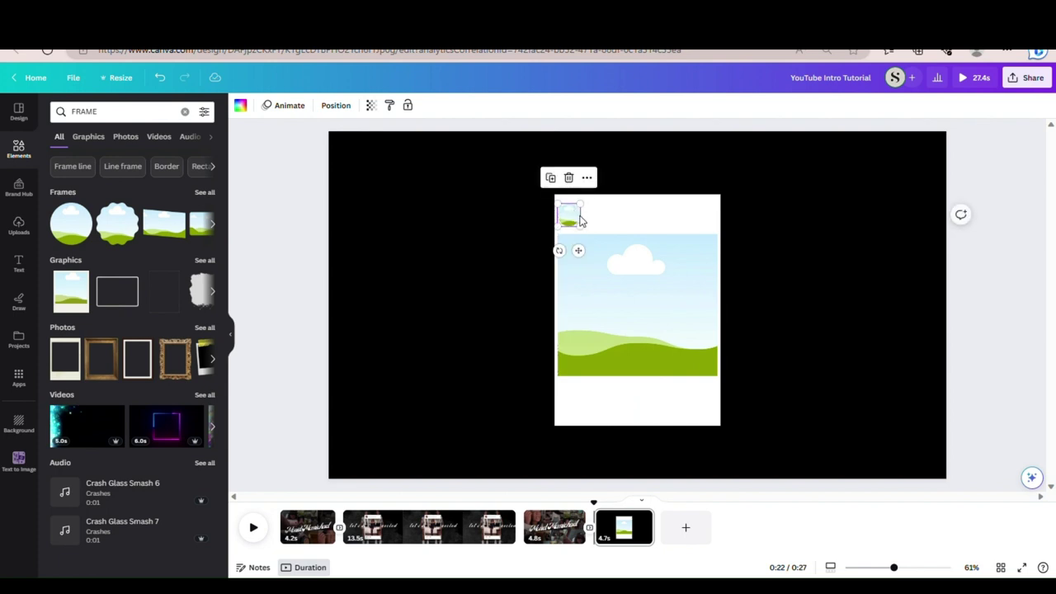
Add a text box with the profile owner's full name and place it beside the circular frame in the card header
click(453, 291)
text(t)
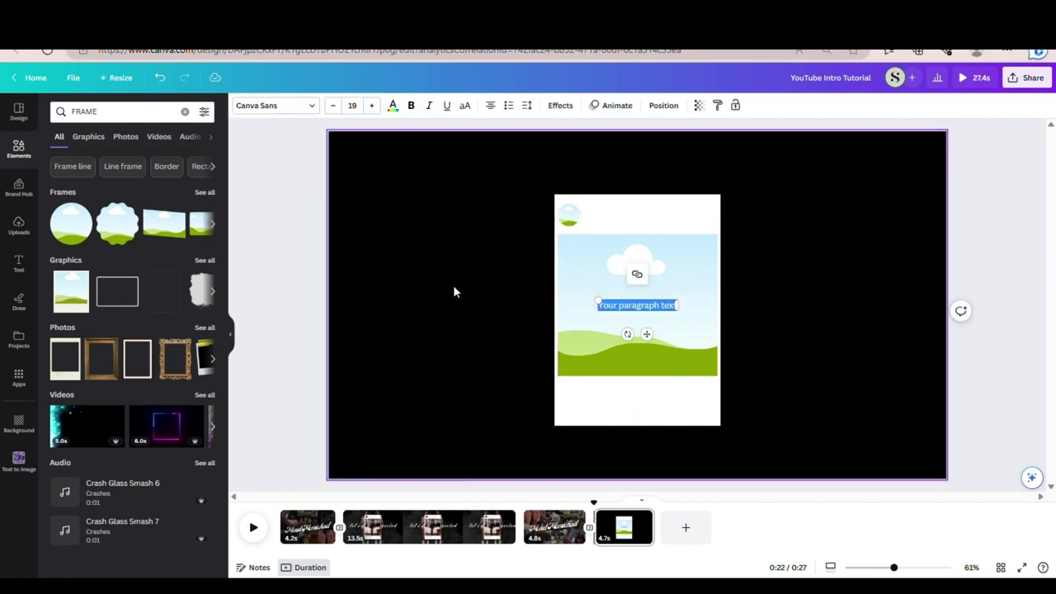
text(Monet)
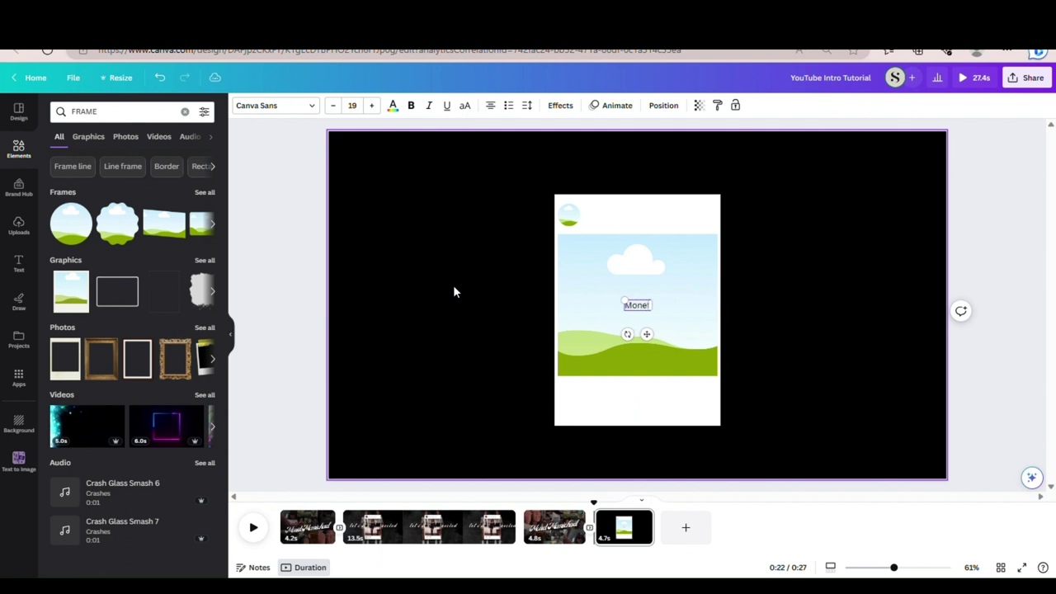
text( Mcmichael)
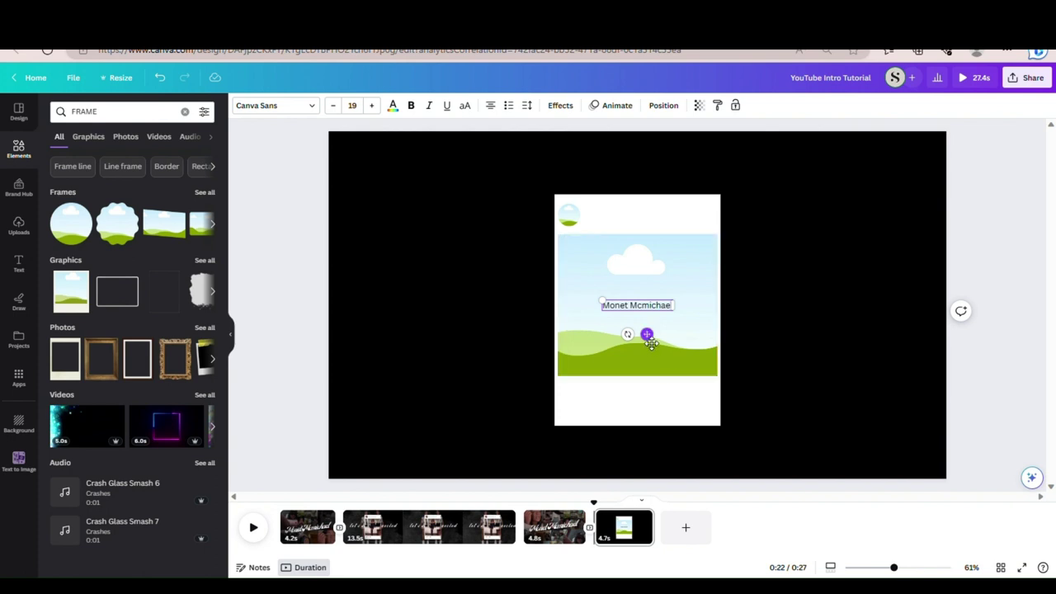
drag(646, 333, 635, 246)
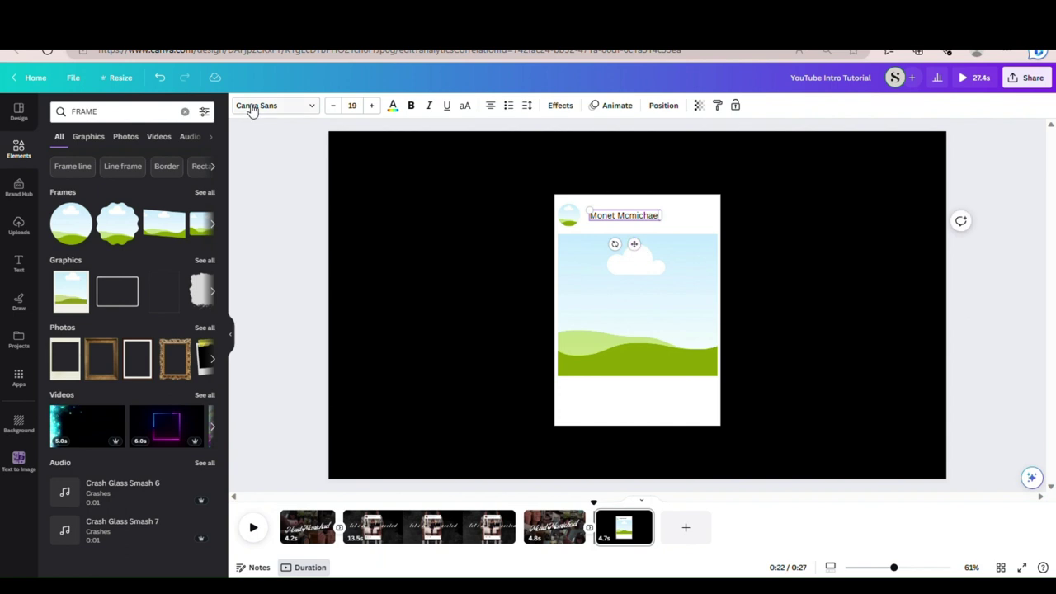
Search the elements for verified graphics, add the blue check badge, and place it at tiny size directly after the profile name
click(185, 111)
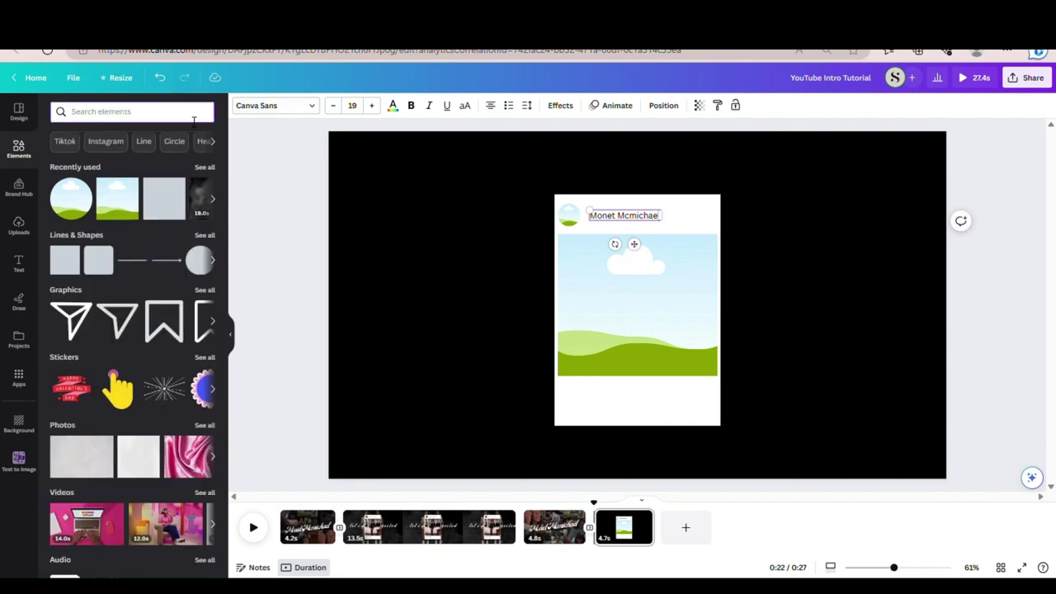
text(verified)
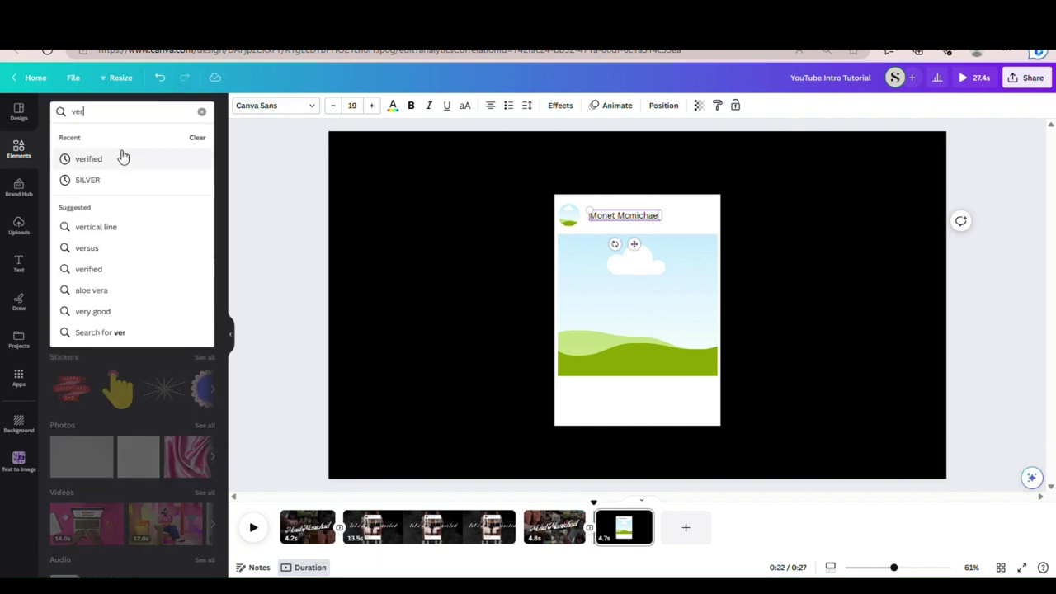
click(122, 158)
click(204, 192)
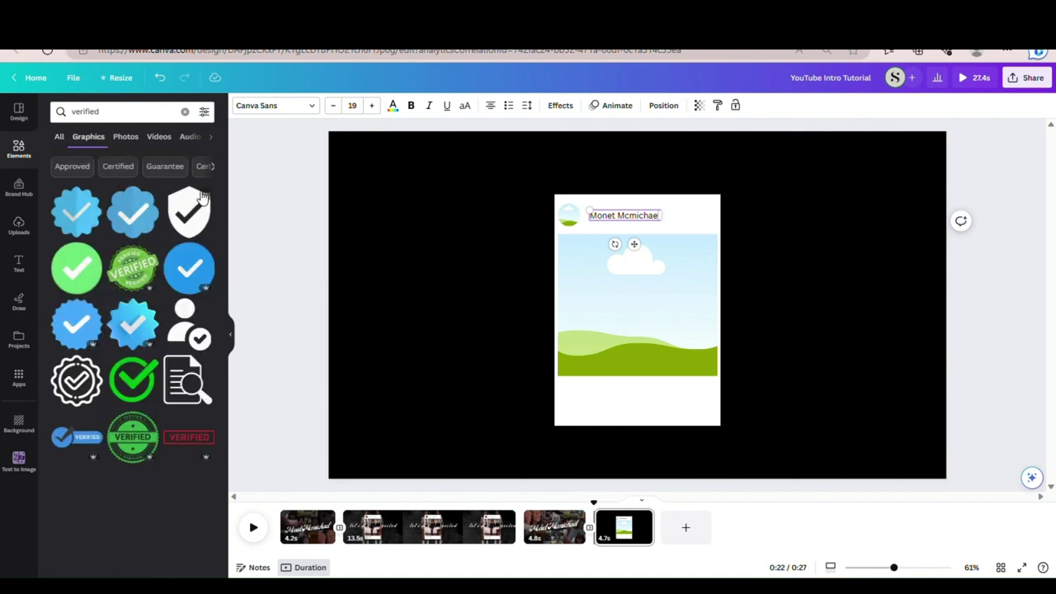
click(75, 346)
drag(577, 378, 680, 245)
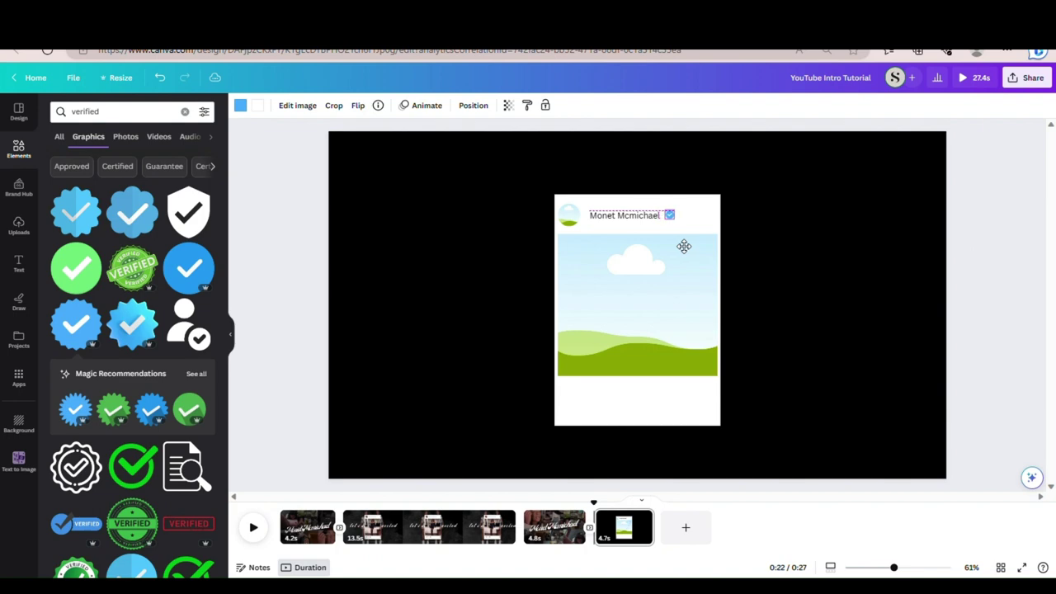
click(772, 245)
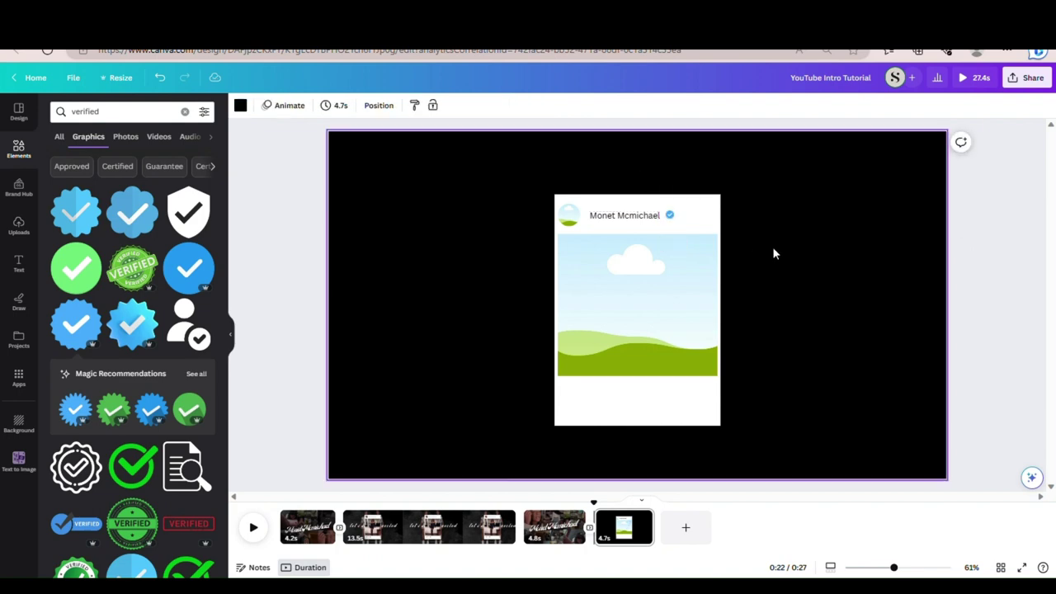
drag(670, 217, 675, 217)
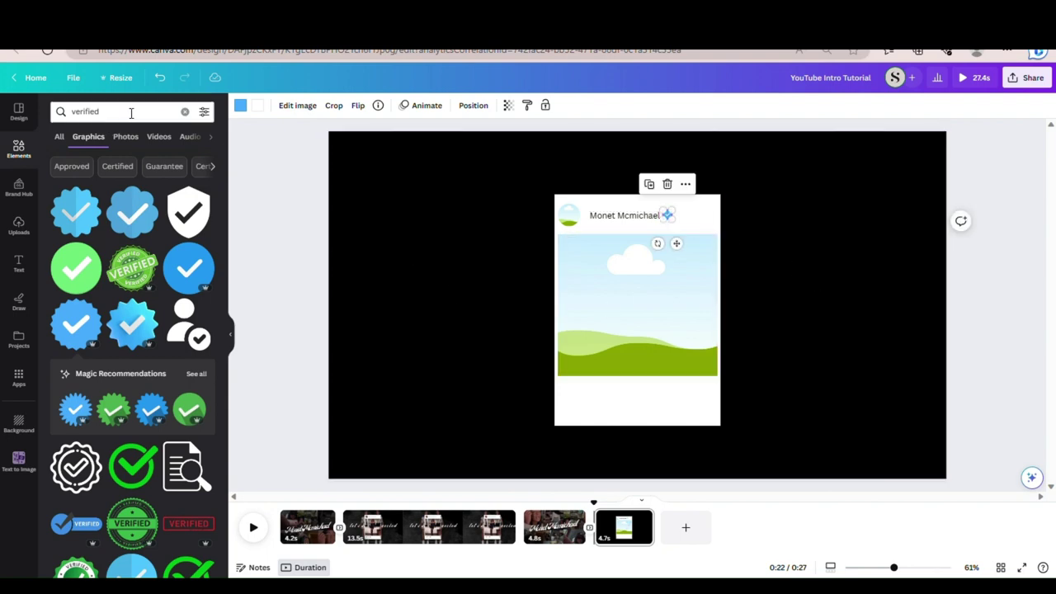
Search the elements for three dots, add the black dots graphic, and place it small and rotated upright at the card header's right end
click(186, 112)
text(three)
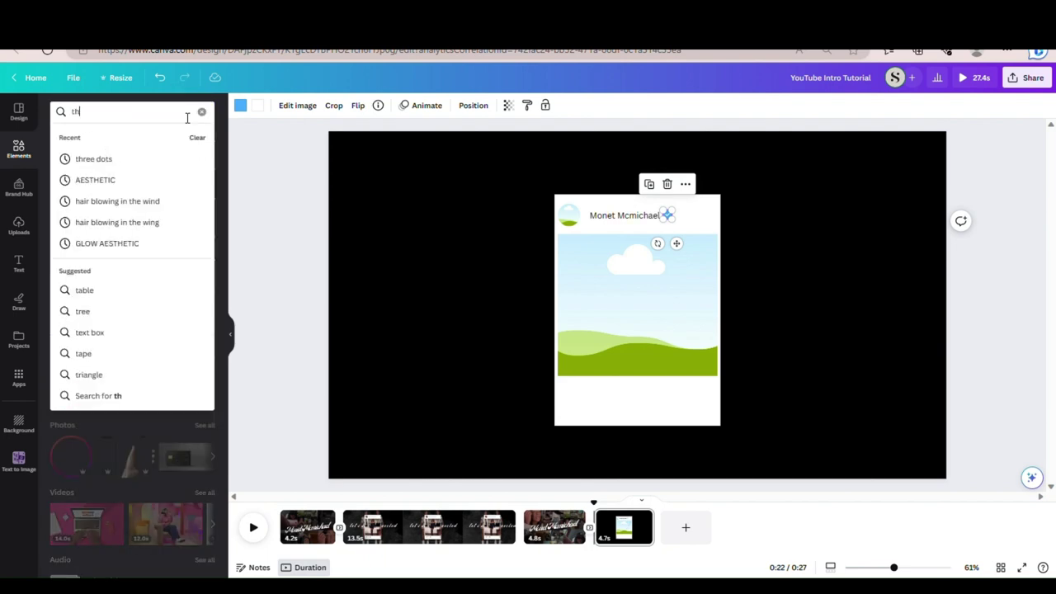
click(93, 158)
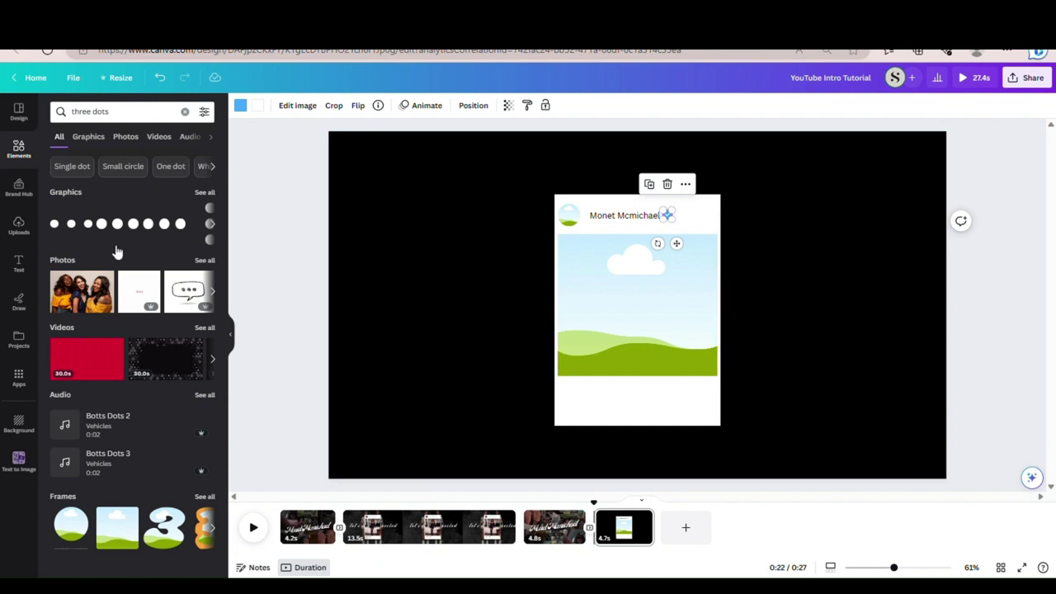
click(89, 238)
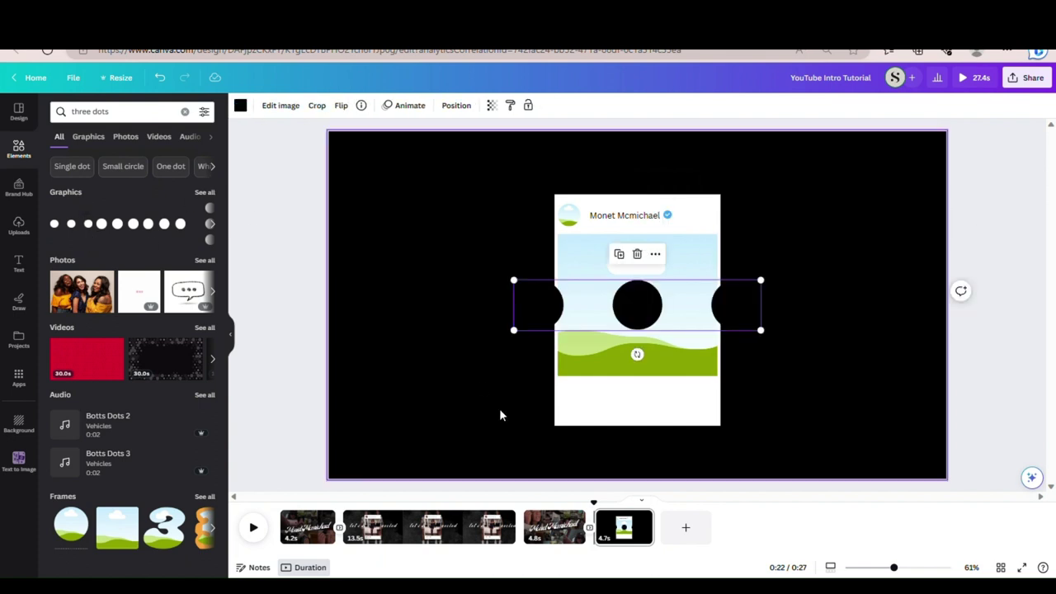
drag(515, 331, 841, 294)
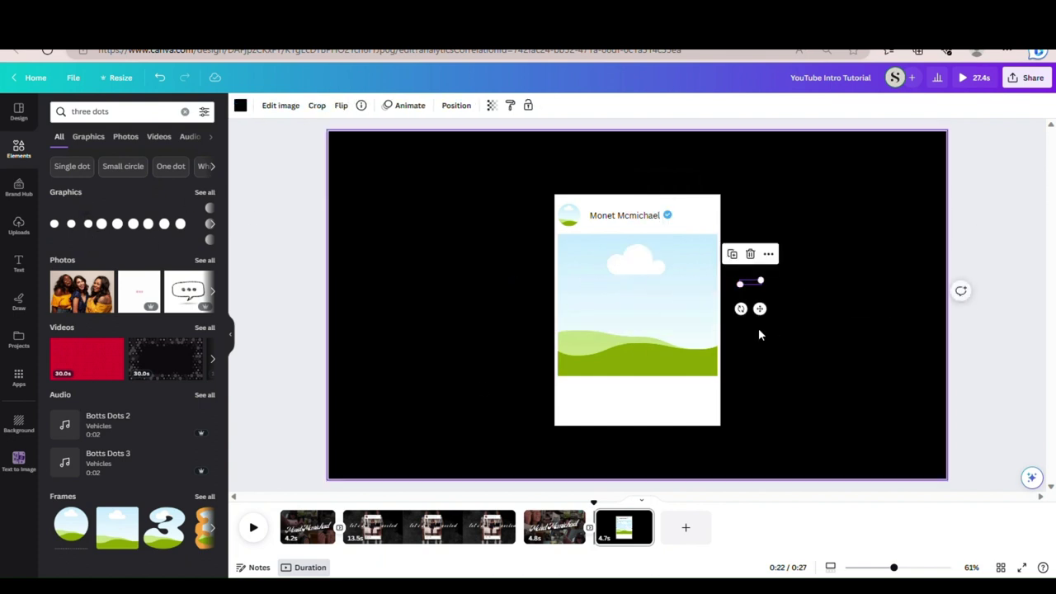
drag(740, 307, 795, 297)
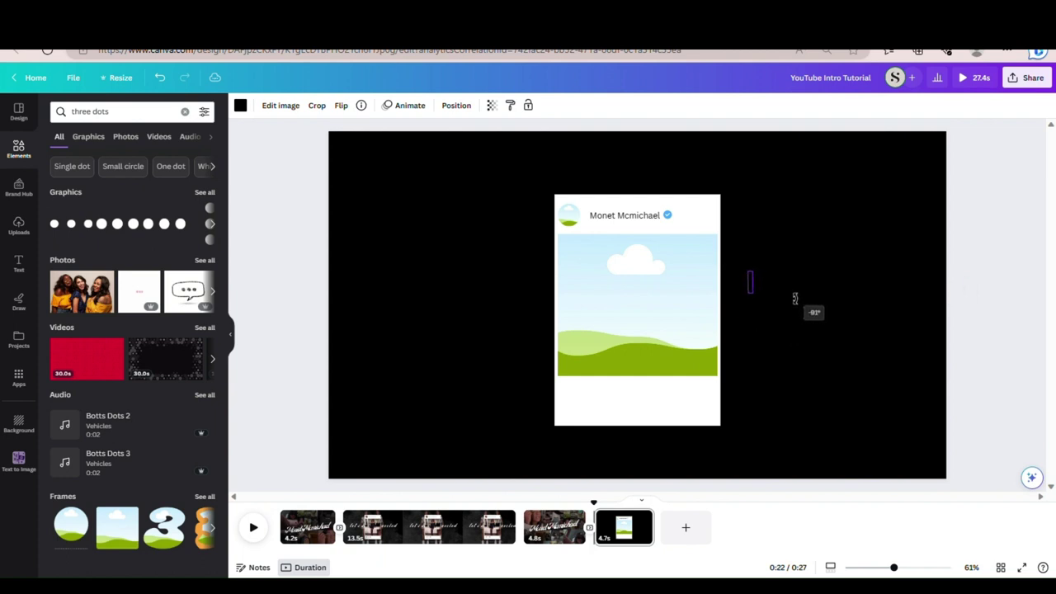
drag(794, 300, 749, 213)
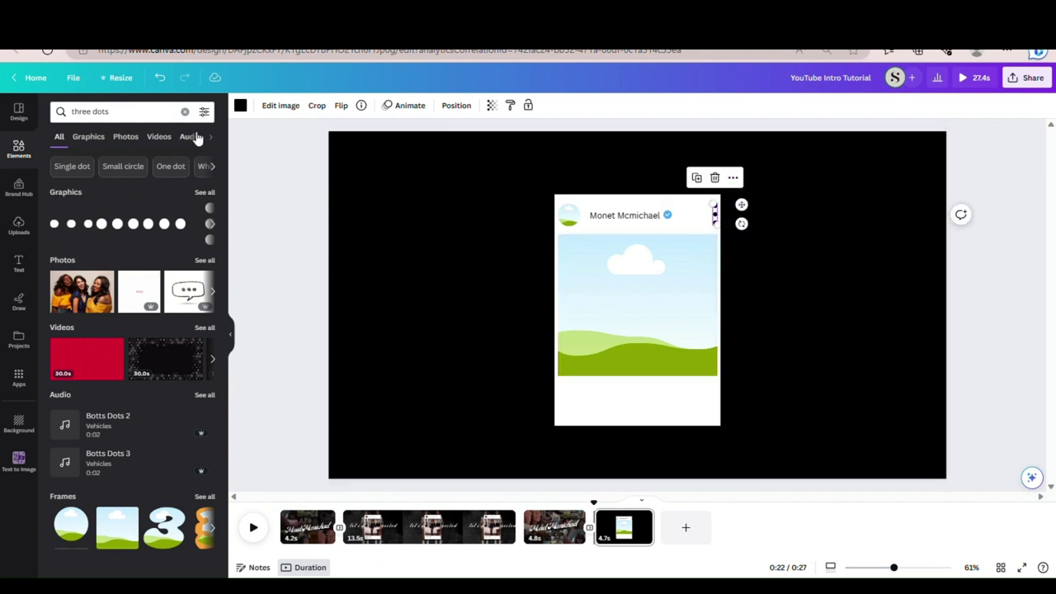
Add a heart shape from the lines and shapes, color it red, and place it tiny below the image grid's left corner
click(18, 147)
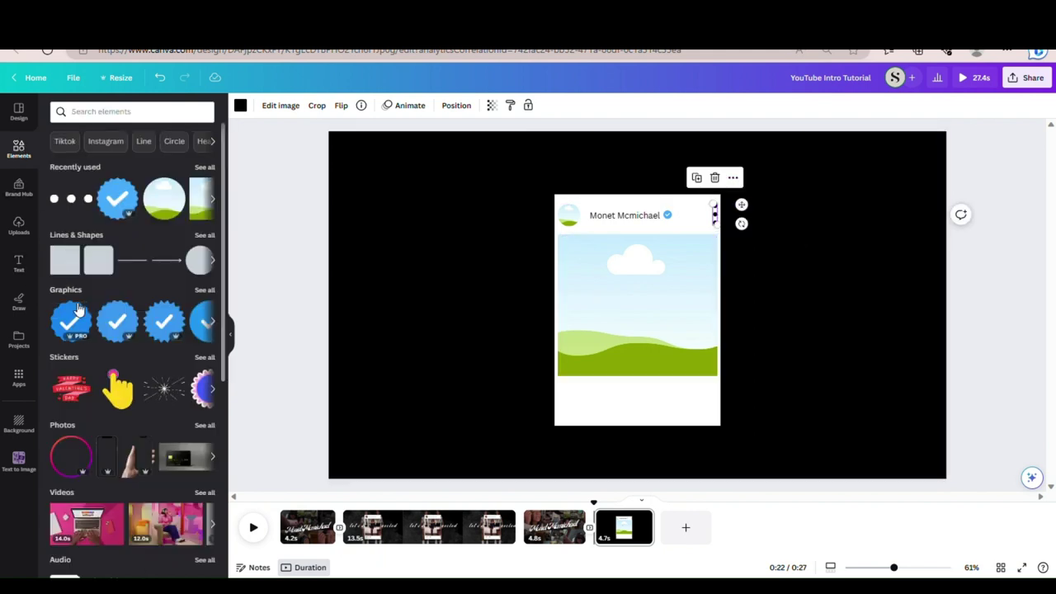
click(80, 237)
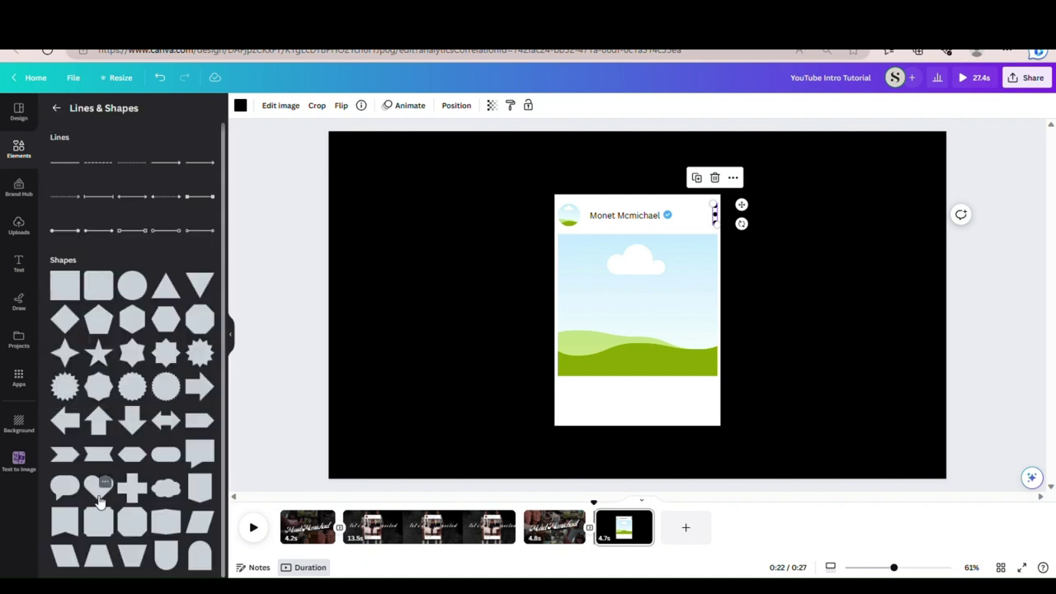
click(99, 498)
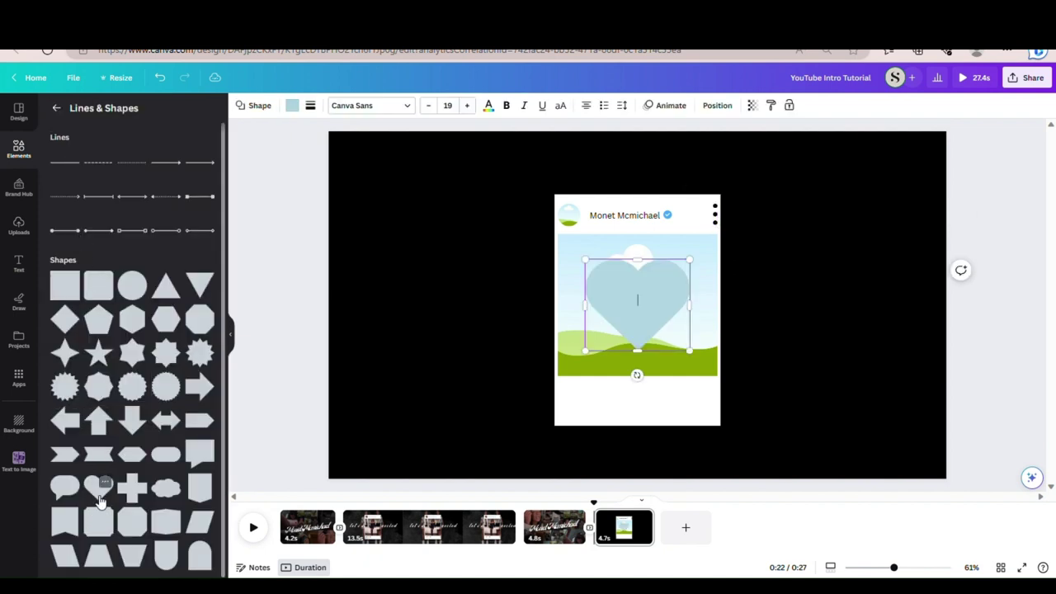
click(292, 105)
click(69, 203)
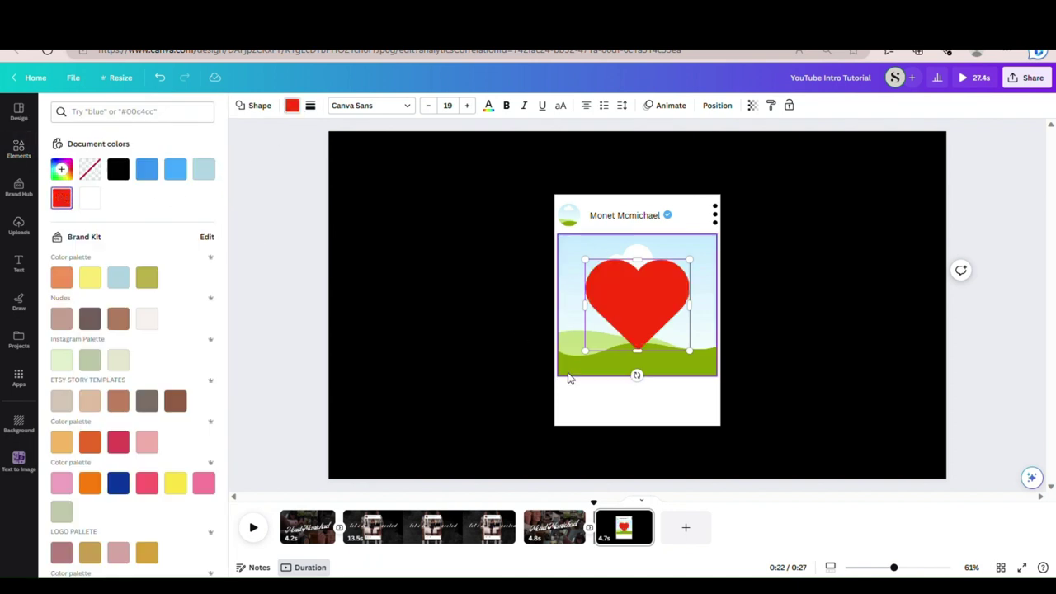
drag(592, 355, 582, 426)
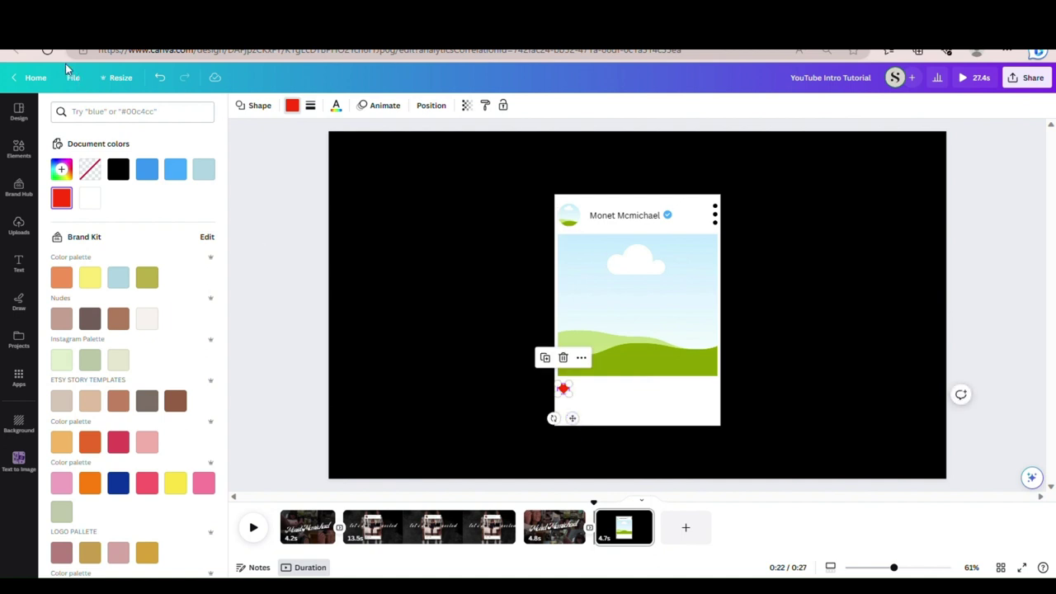
Search the elements for comment, add the outlined speech bubble, and place it at tiny size directly beside the red heart
click(18, 149)
click(18, 149)
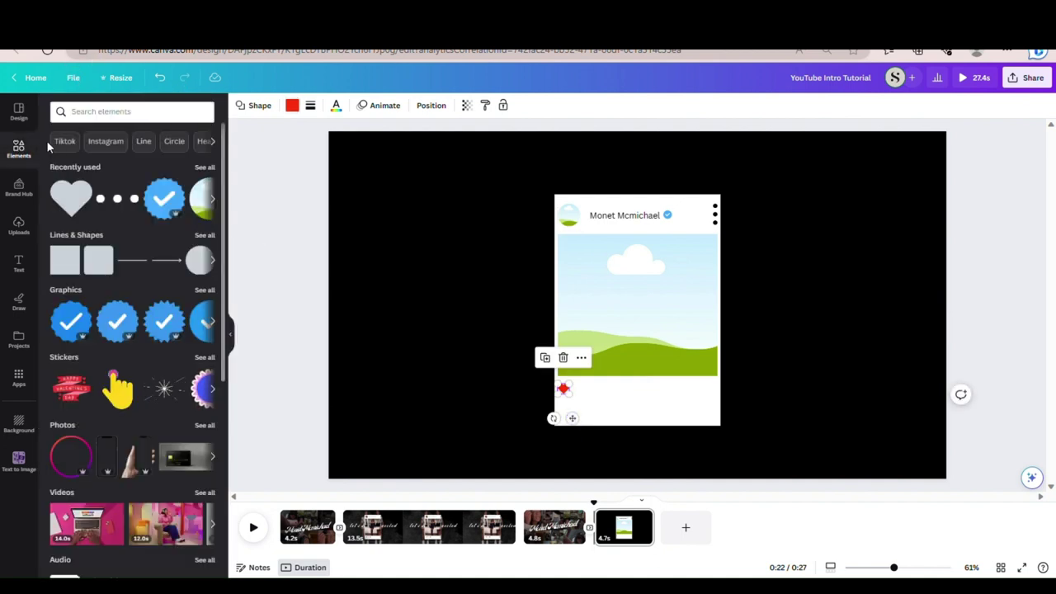
click(131, 111)
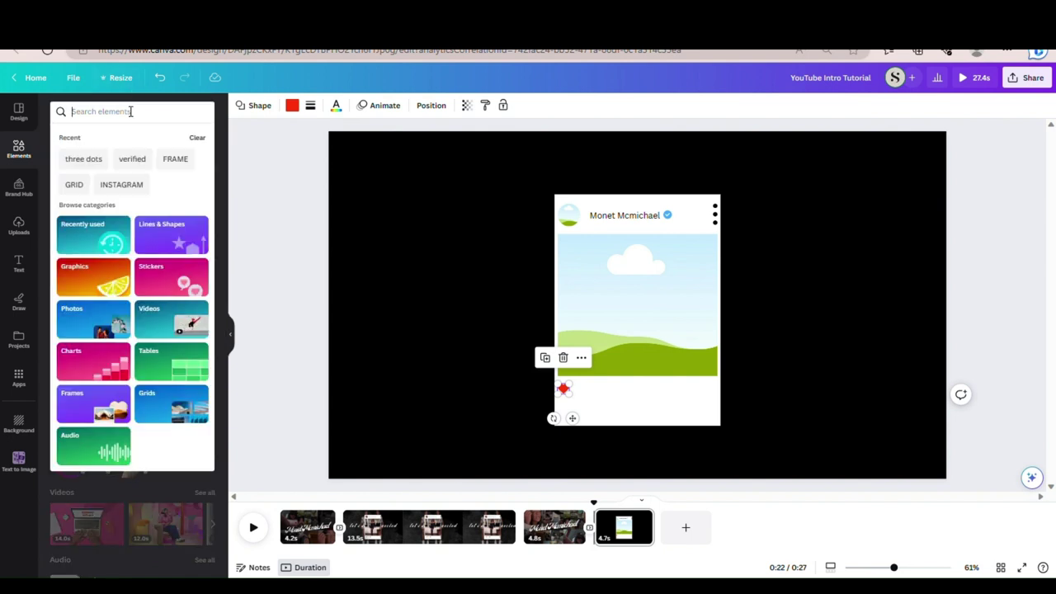
text(comment)
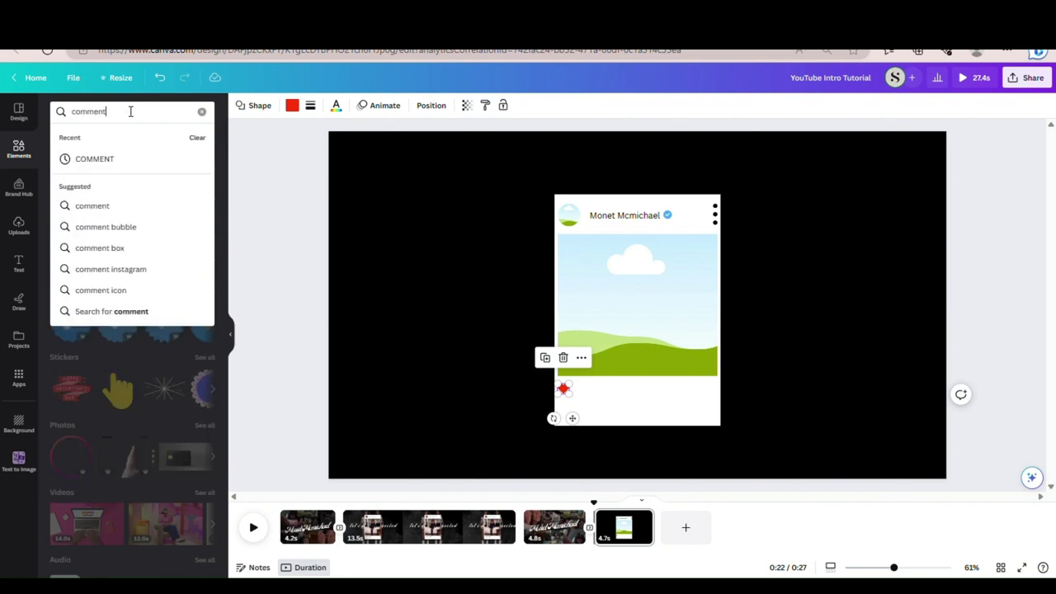
key(Return)
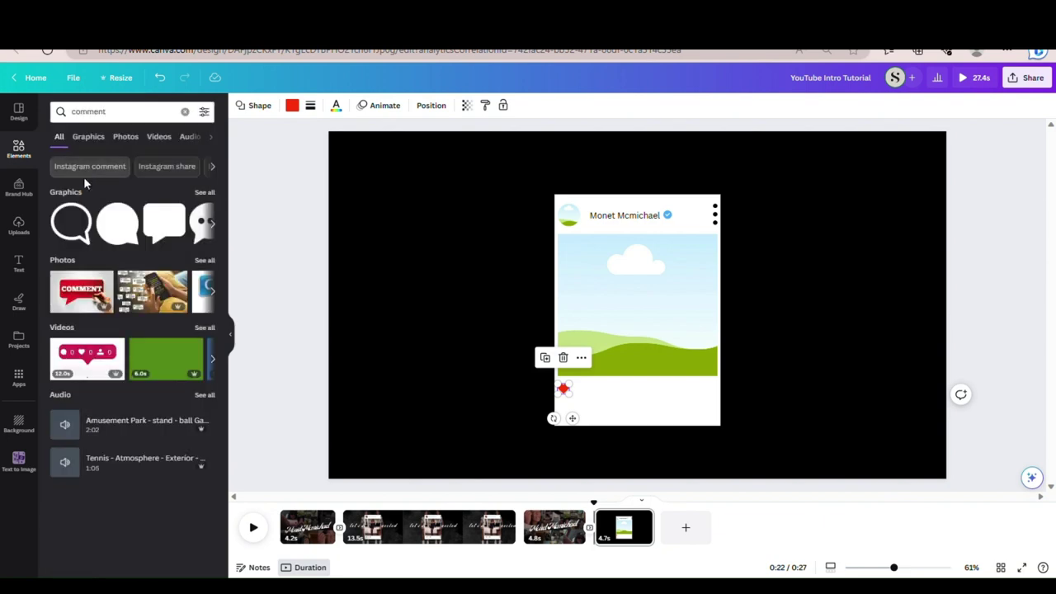
click(79, 240)
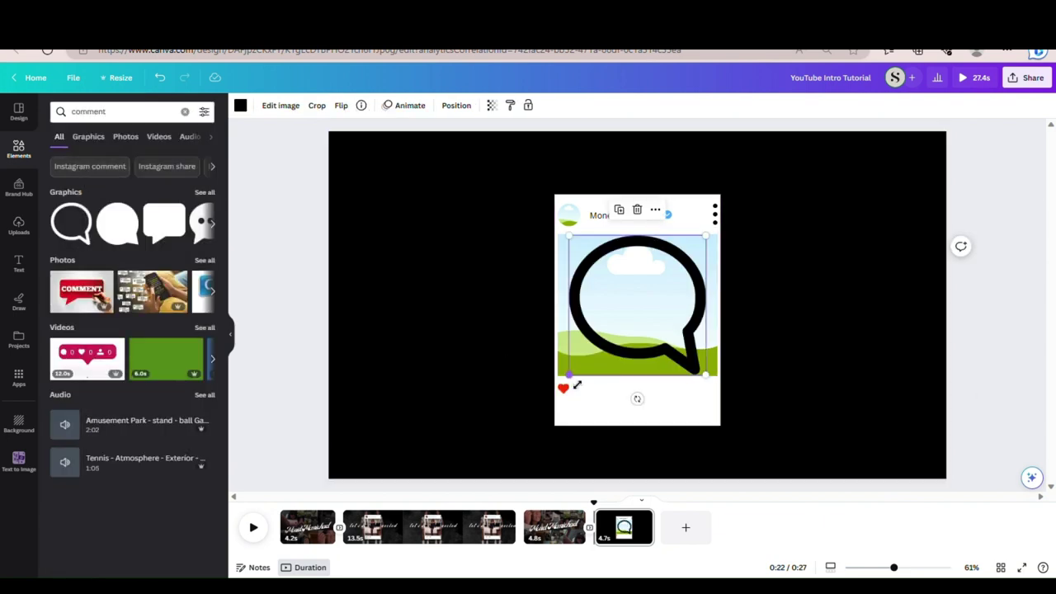
drag(568, 375, 598, 428)
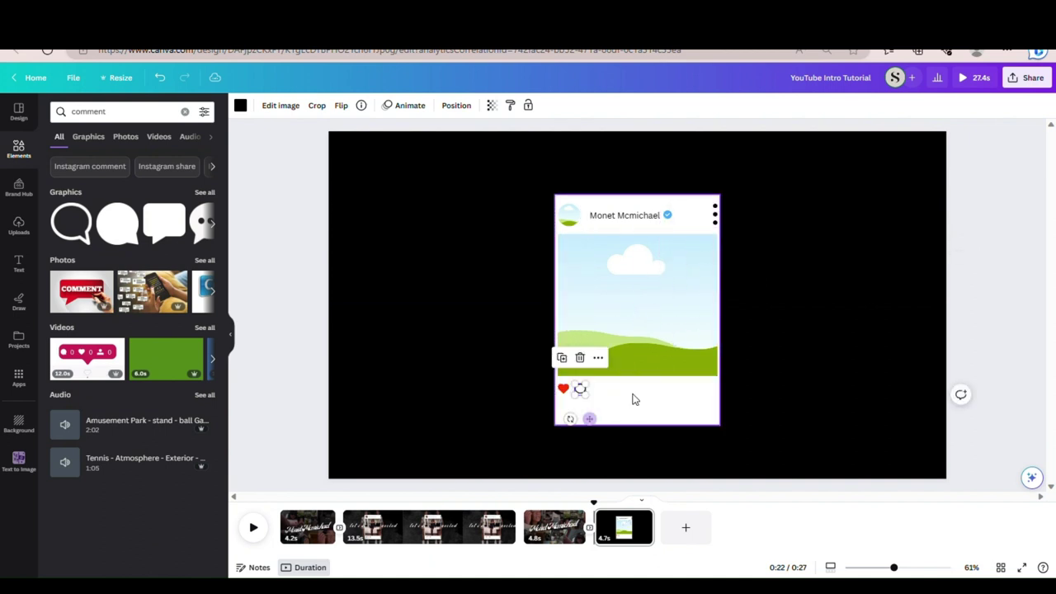
click(825, 400)
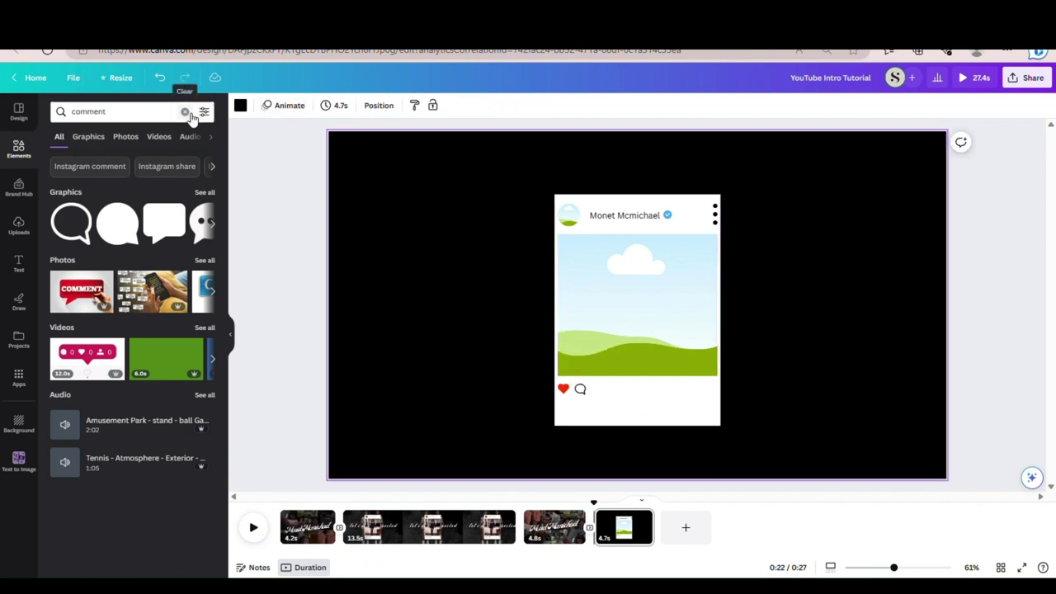
key(r)
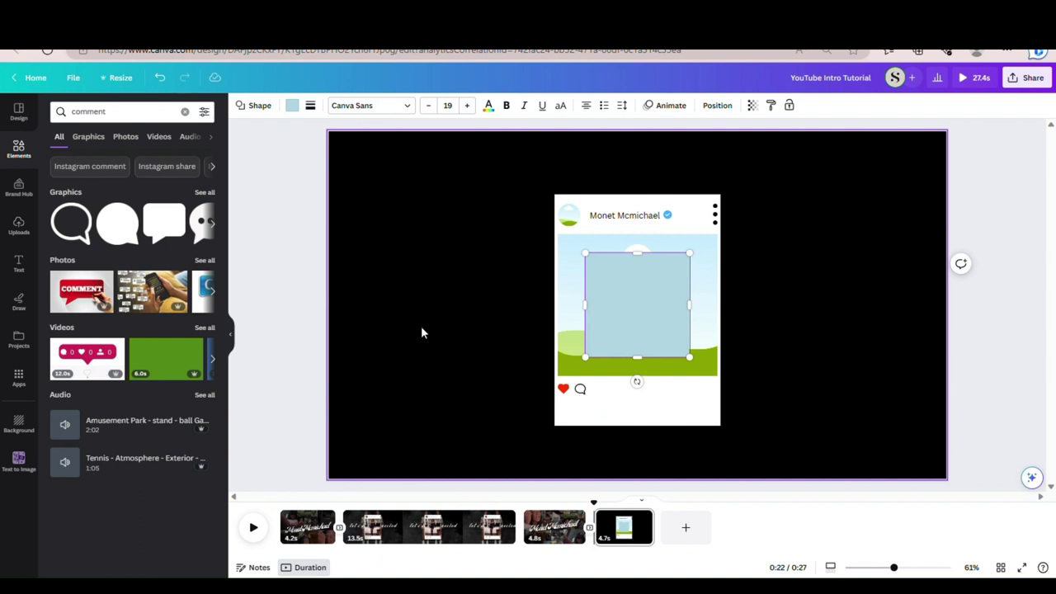
click(420, 332)
key(ctrl+z)
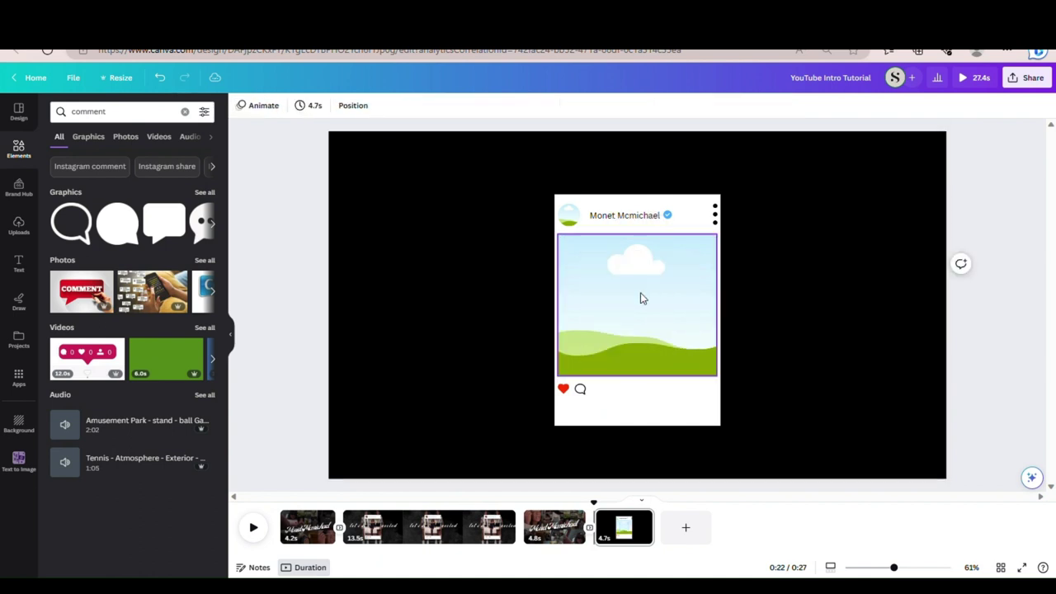
Search the elements for DIRECT MESSAGE and add the purple outlined paper plane graphic to the page
click(185, 111)
text(dire)
click(135, 156)
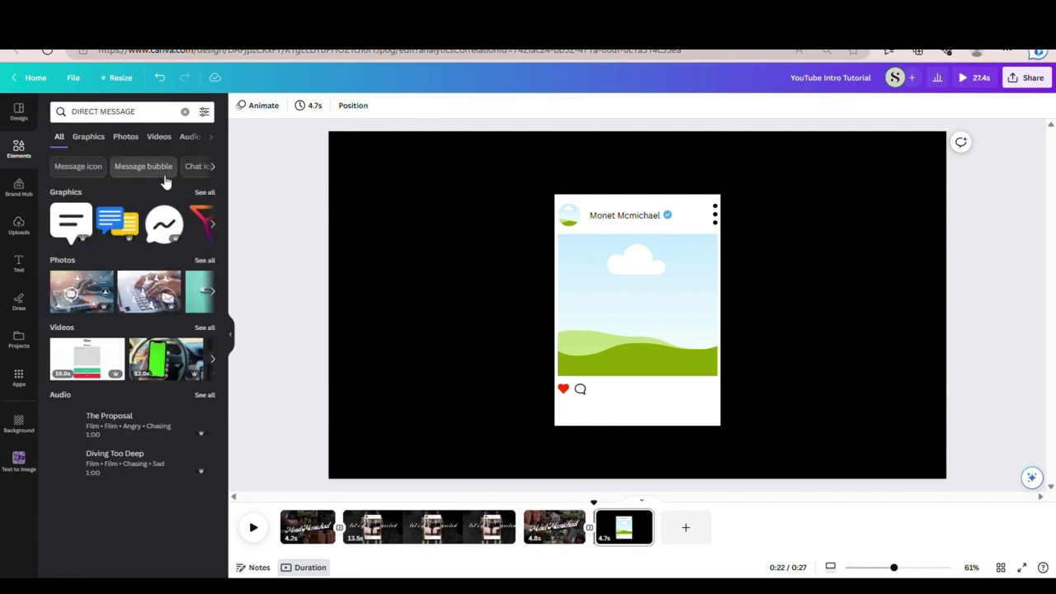
click(205, 193)
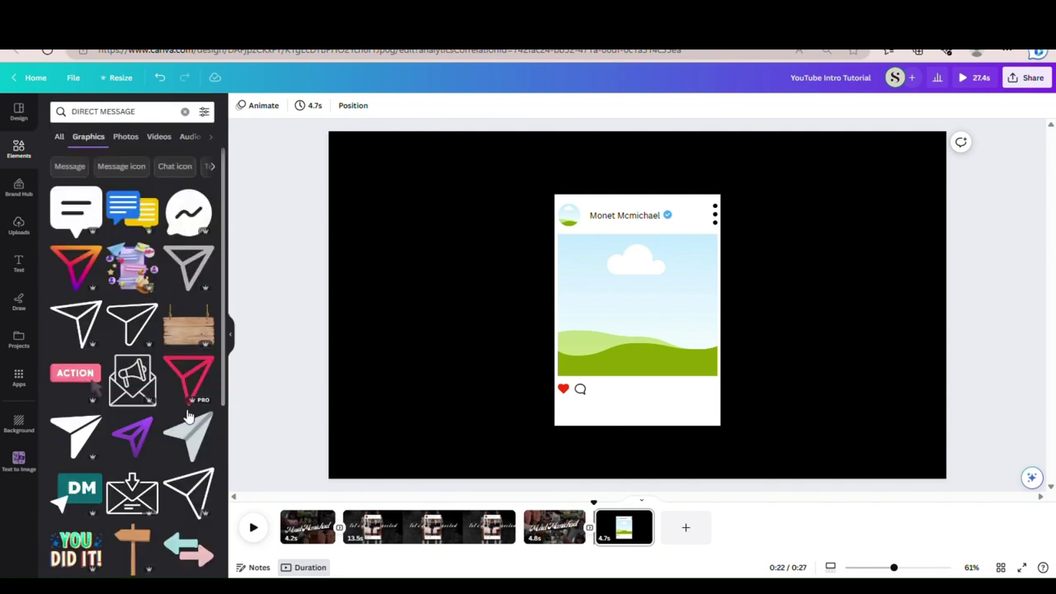
click(134, 446)
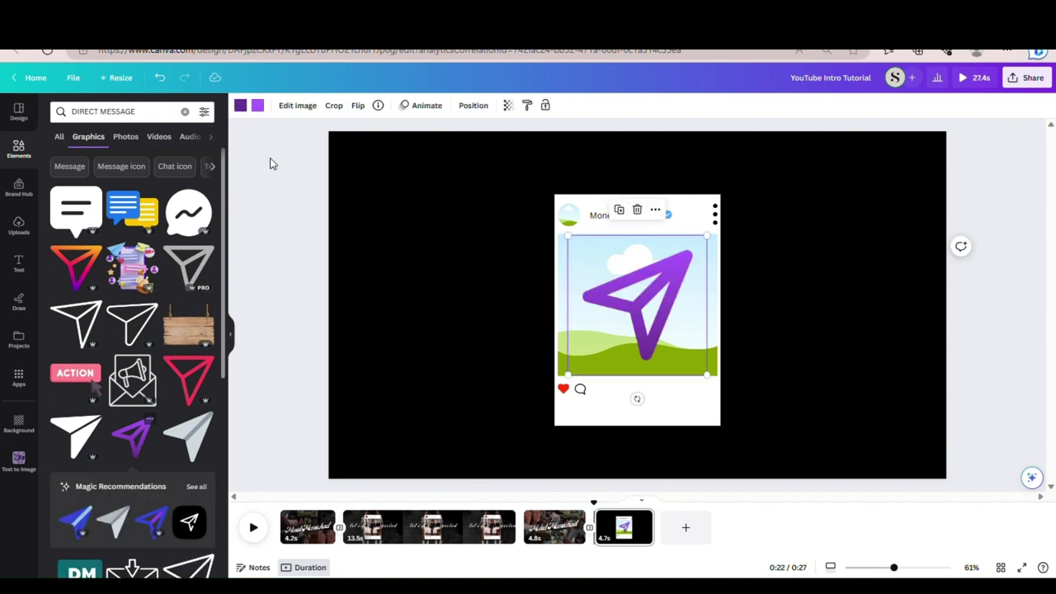
Recolor both purple tones of the paper plane black and place it at tiny size beside the speech bubble
click(241, 106)
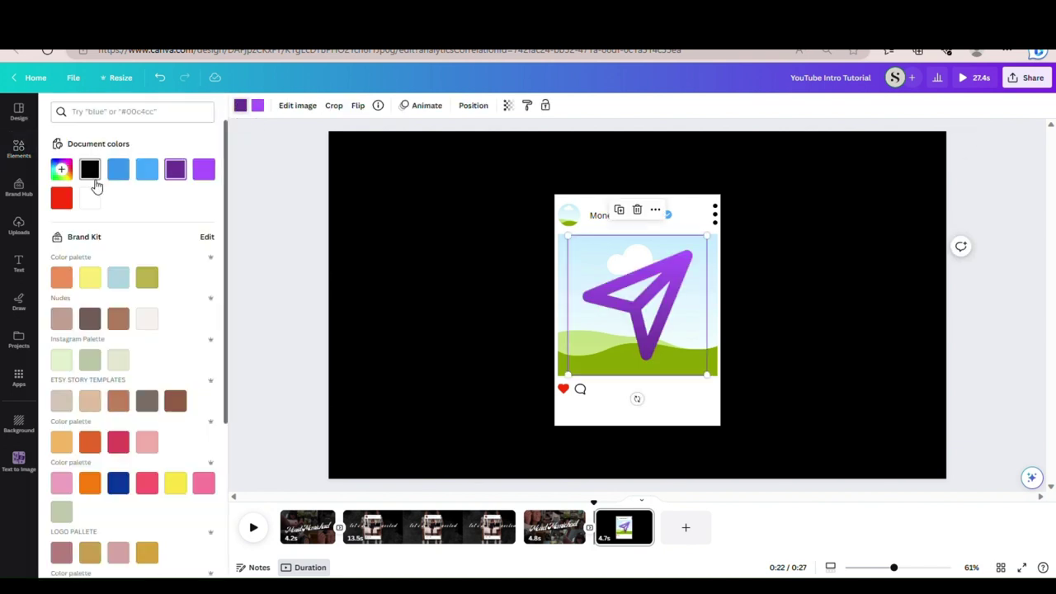
click(91, 170)
click(259, 106)
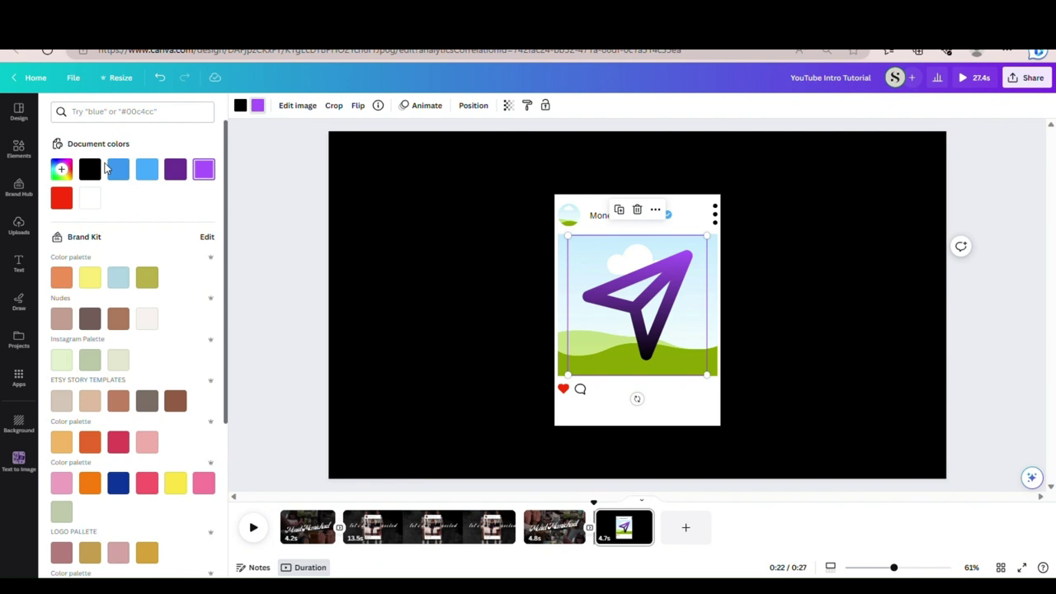
click(98, 169)
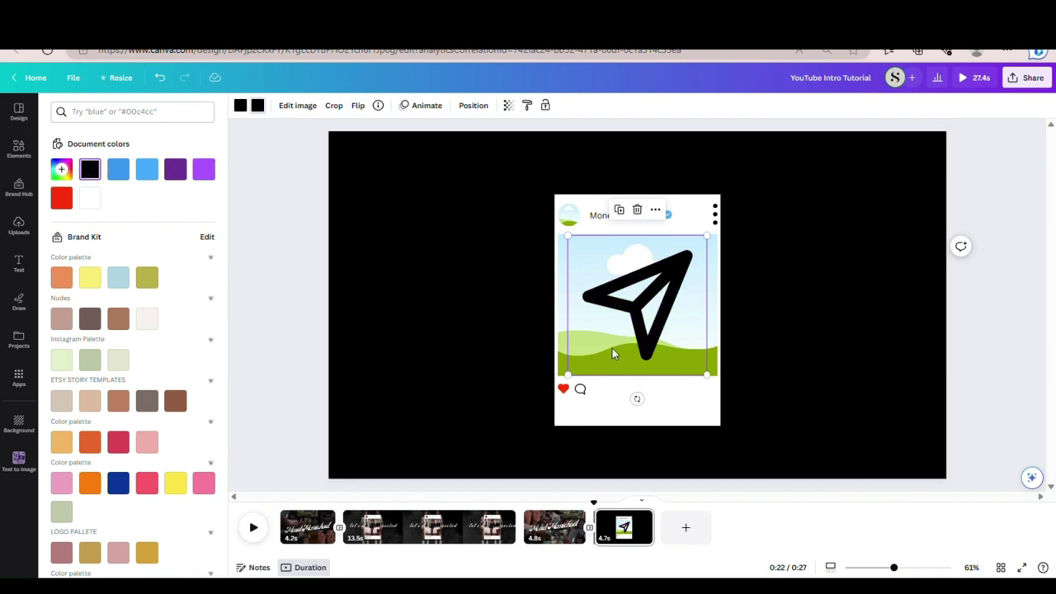
drag(578, 385, 618, 425)
click(788, 404)
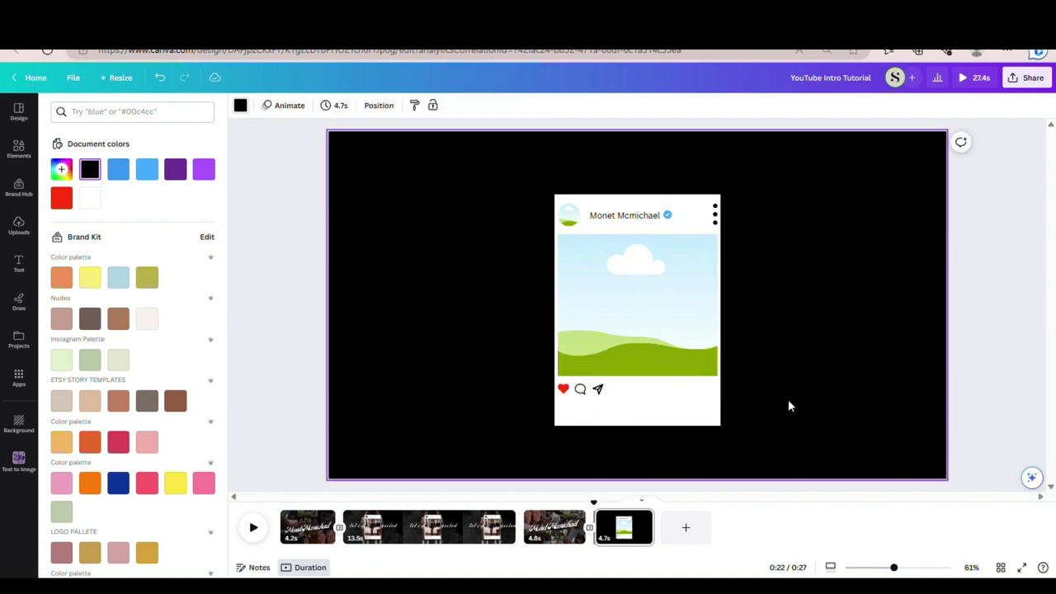
Search the elements for save, add the outlined bookmark, and place it small below the image grid's right corner
click(18, 148)
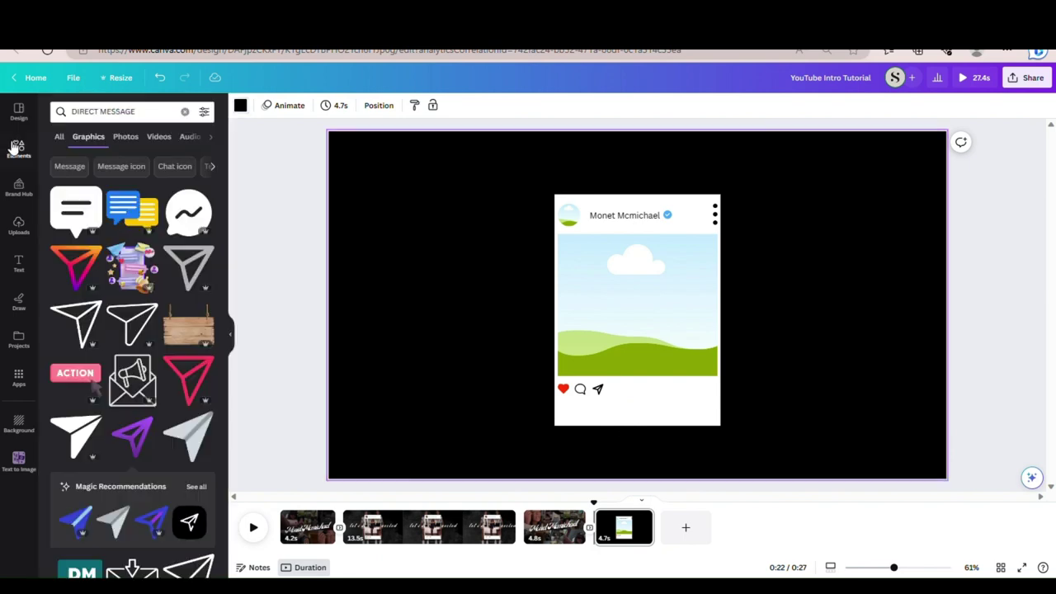
click(115, 111)
text(save)
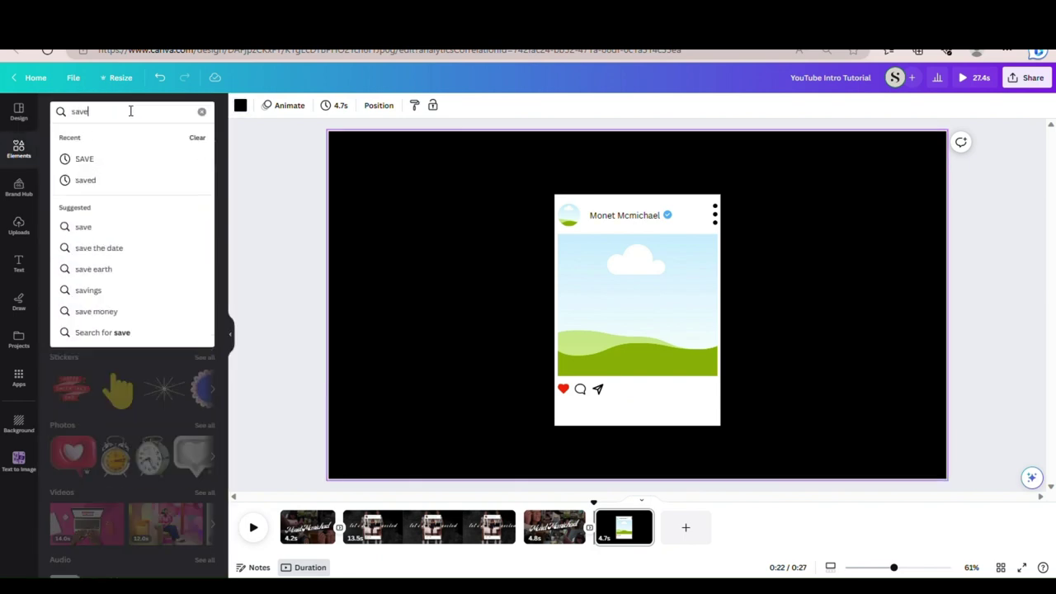
key(Return)
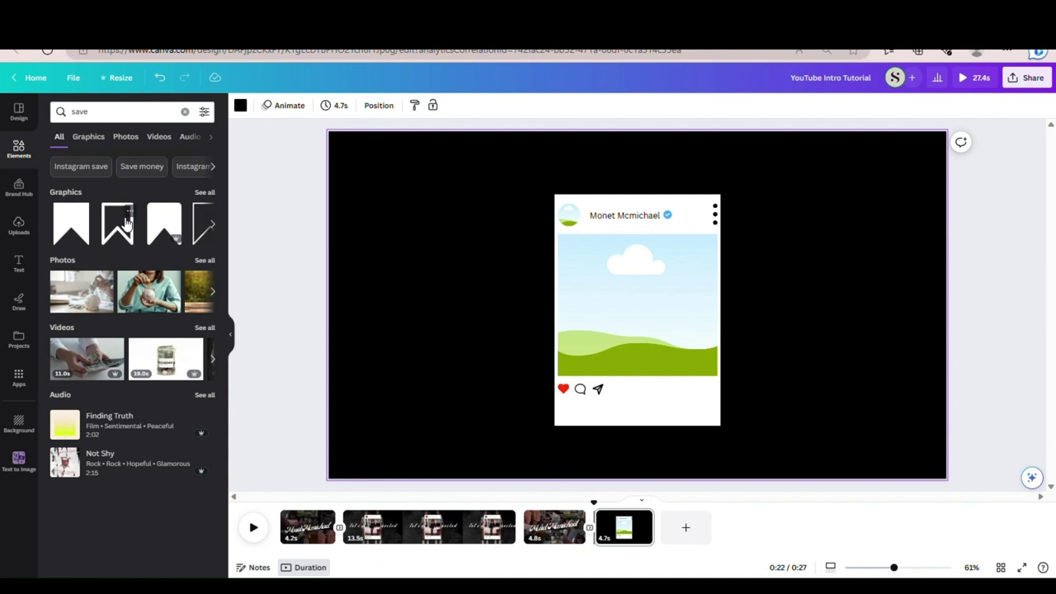
click(117, 222)
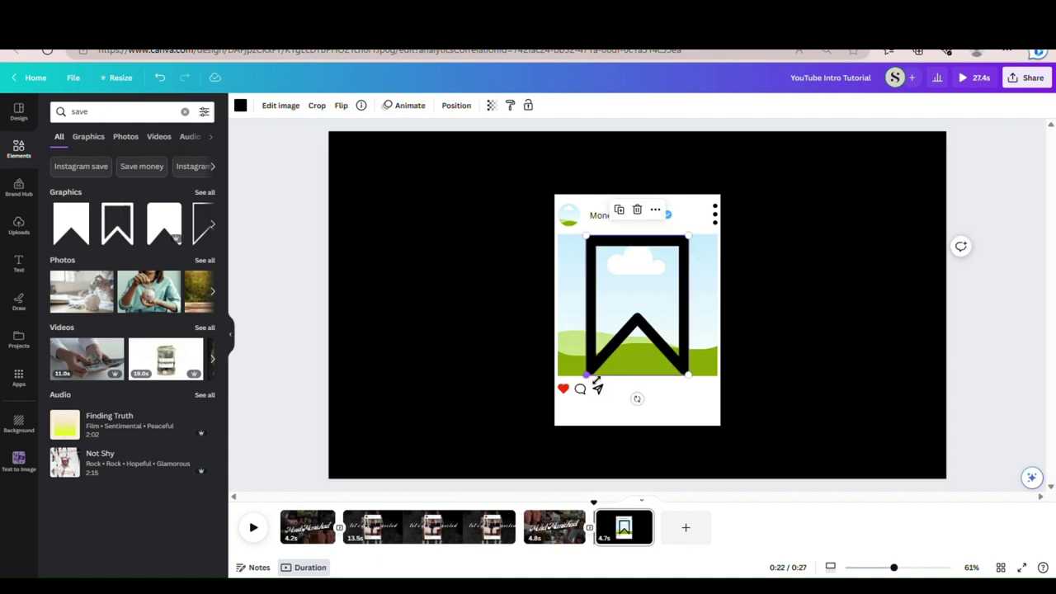
drag(596, 385, 734, 431)
click(789, 407)
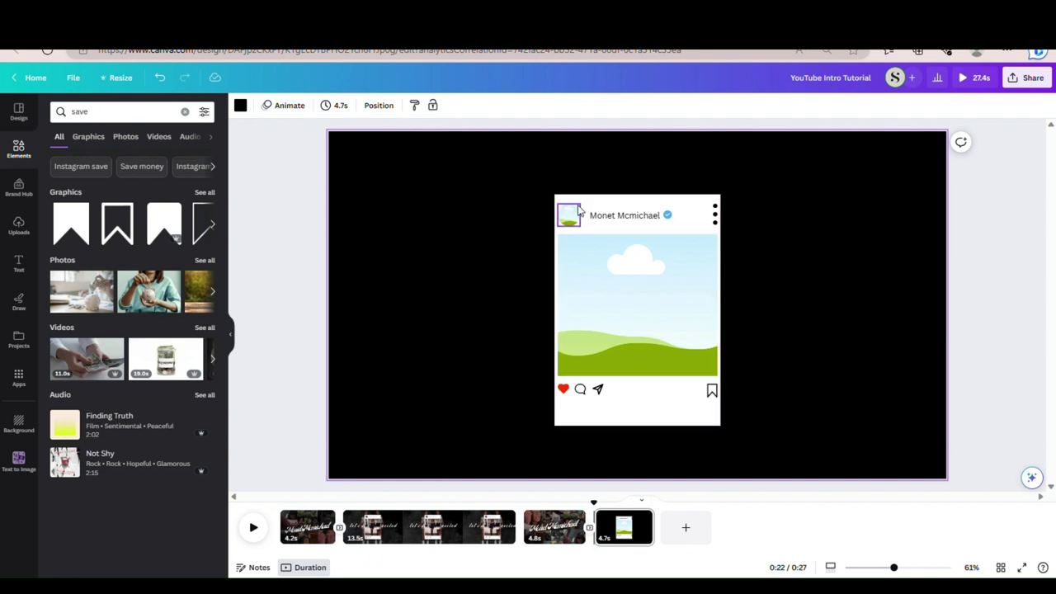
Add the uploaded 20.2 s video beside the post card and crop away its upper and lower parts
click(19, 229)
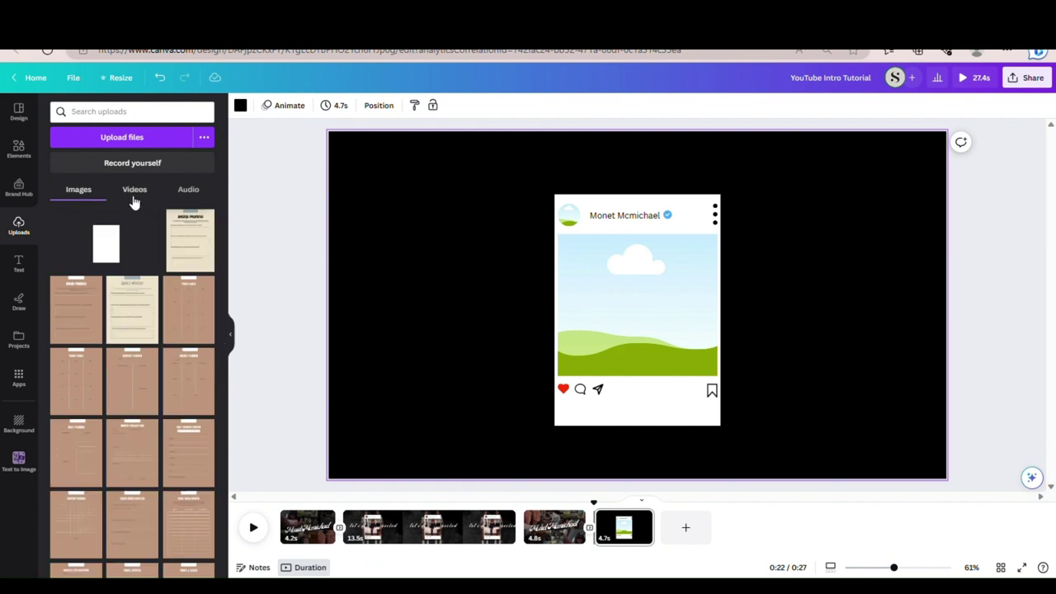
click(135, 192)
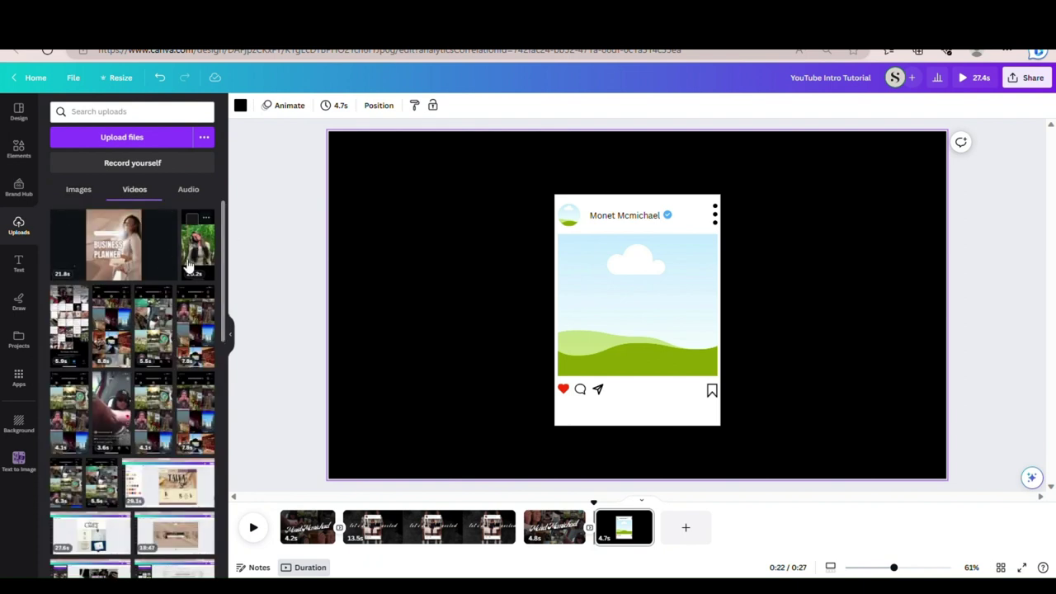
click(188, 266)
drag(657, 283, 450, 298)
drag(433, 467, 438, 404)
drag(438, 185, 446, 249)
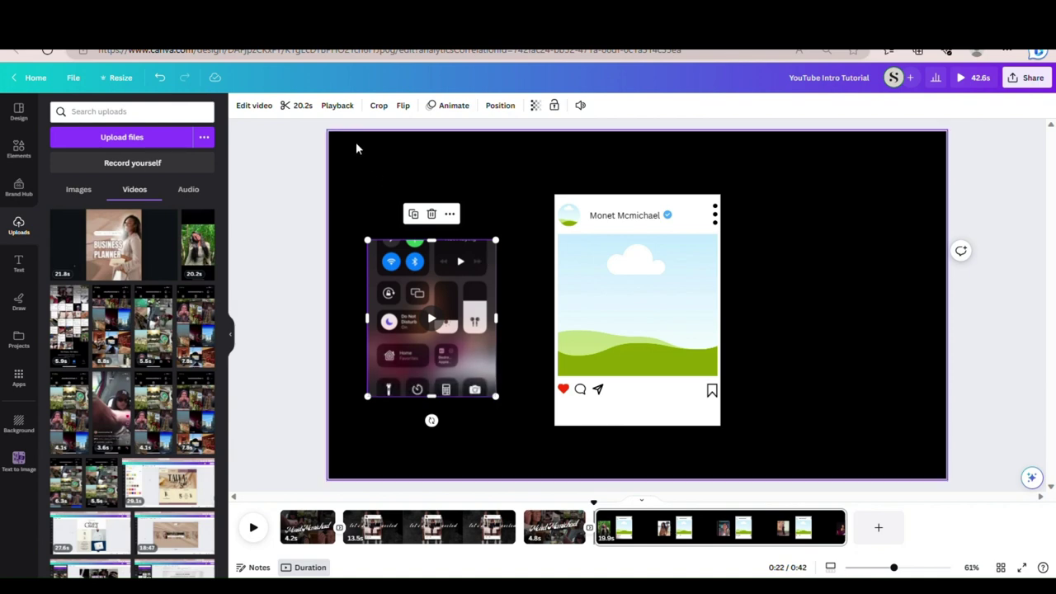
Trim both ends of the video to a 15.2 s clip and drop it into the card's image grid
click(302, 116)
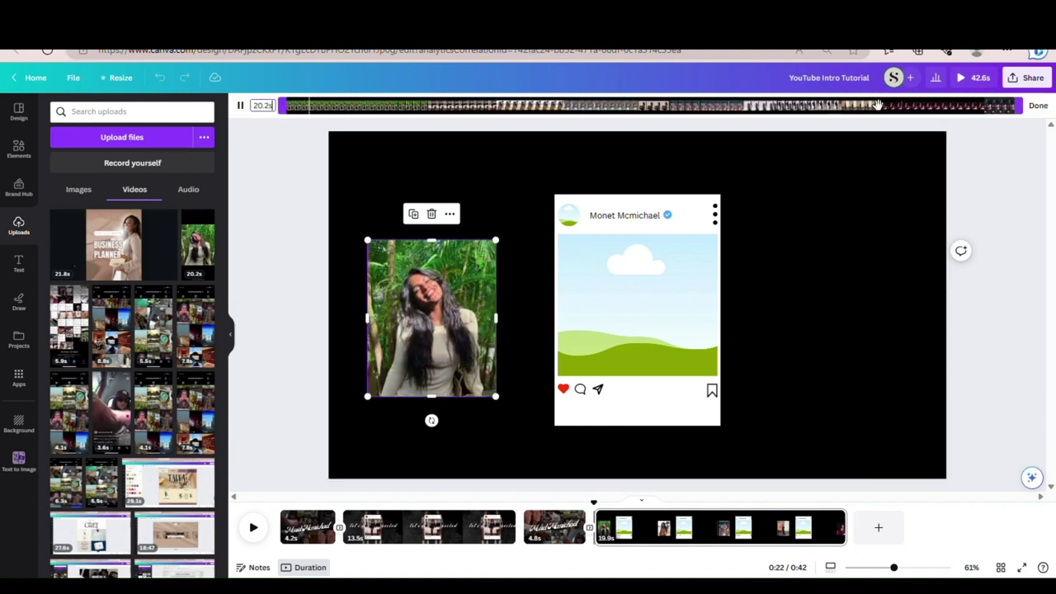
drag(290, 110, 385, 111)
drag(394, 107, 396, 107)
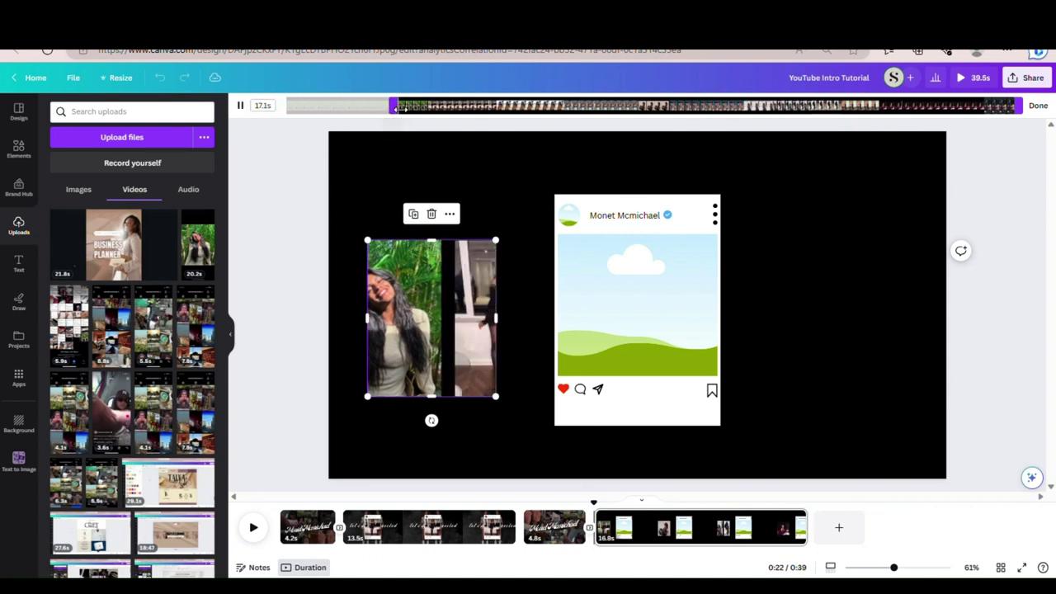
drag(1023, 108, 953, 110)
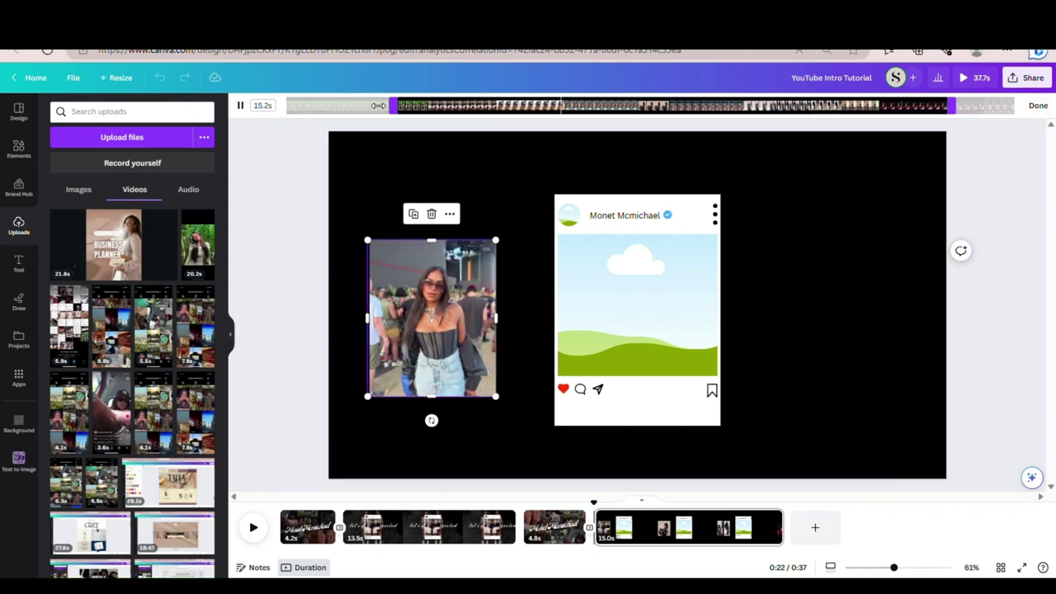
click(1039, 108)
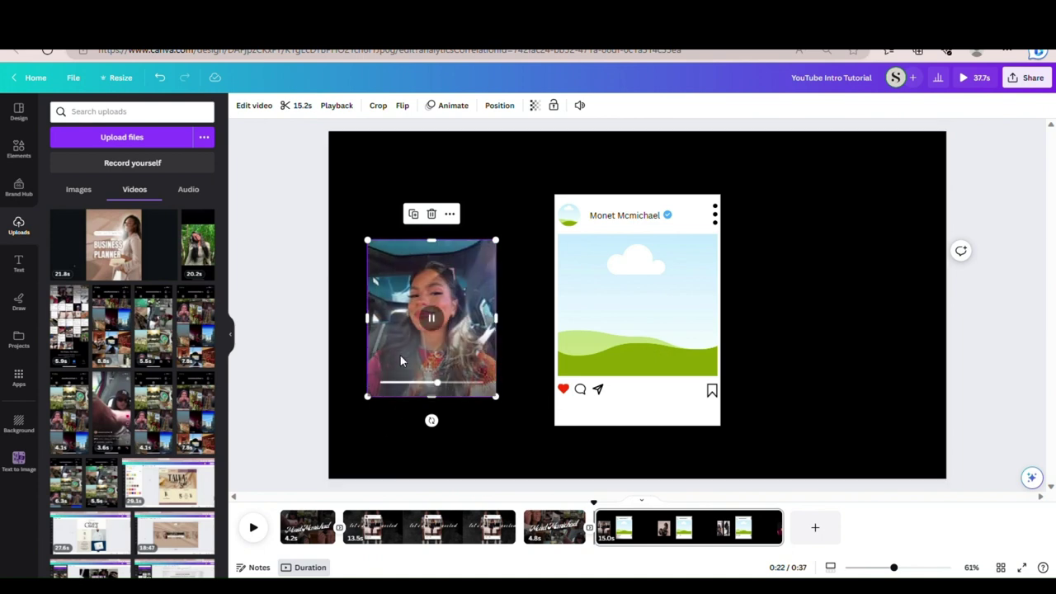
drag(395, 351, 607, 330)
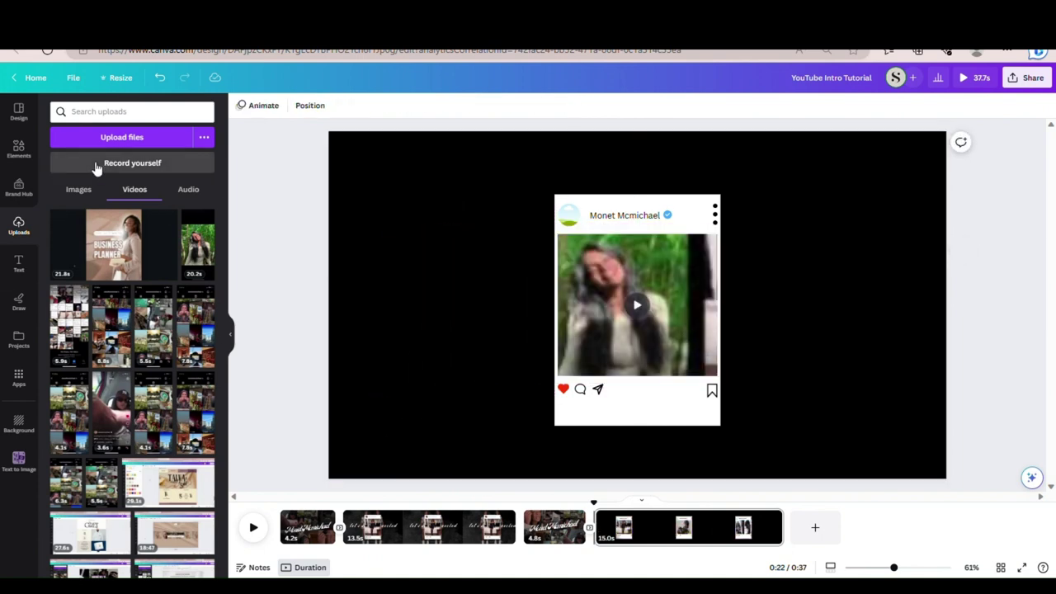
Find the portrait photo of the woman among the uploaded images and place it in the card's round profile picture frame
click(82, 190)
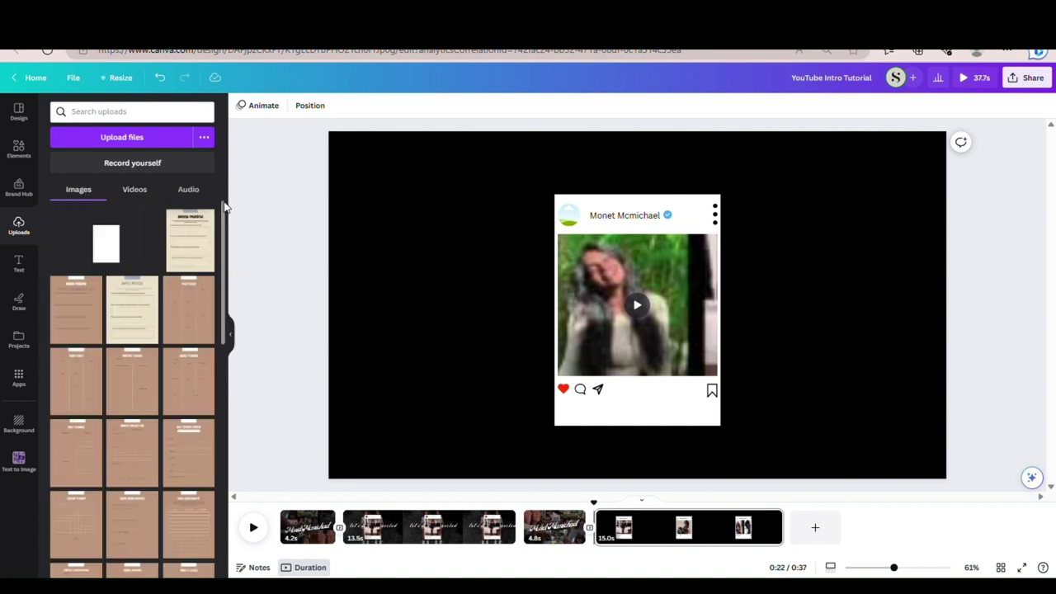
scroll(208, 328, down, 10)
scroll(208, 462, down, 10)
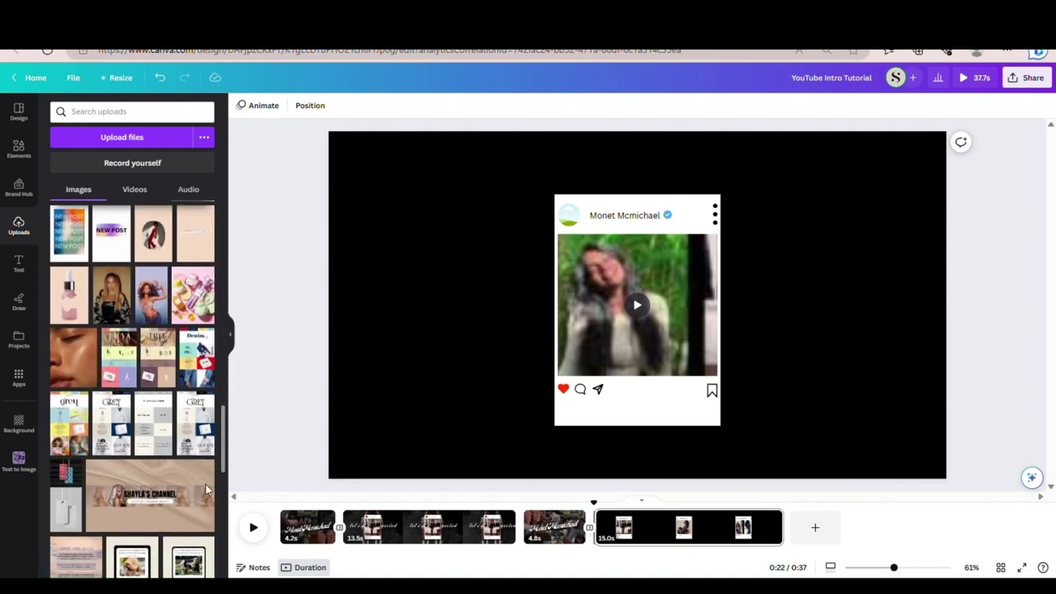
scroll(132, 387, down, 2)
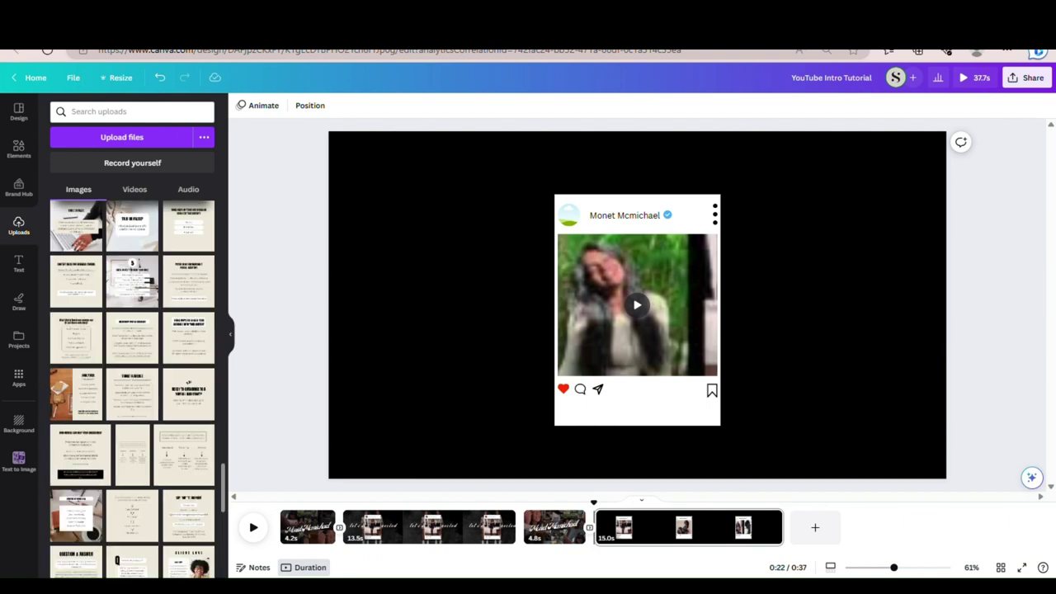
scroll(216, 499, down, 5)
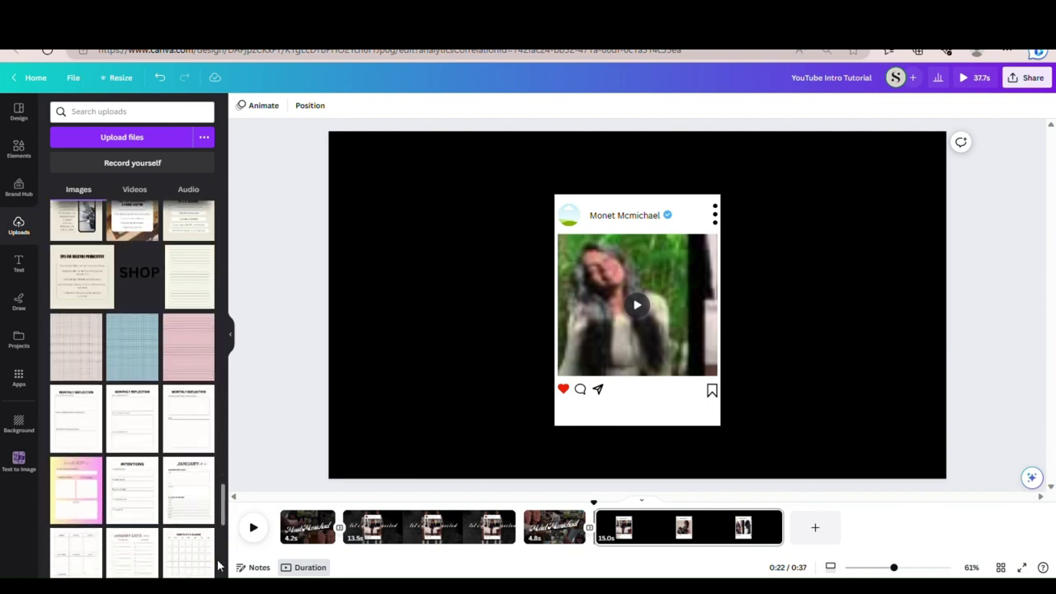
scroll(132, 380, down, 3)
scroll(223, 495, down, 5)
scroll(225, 507, down, 5)
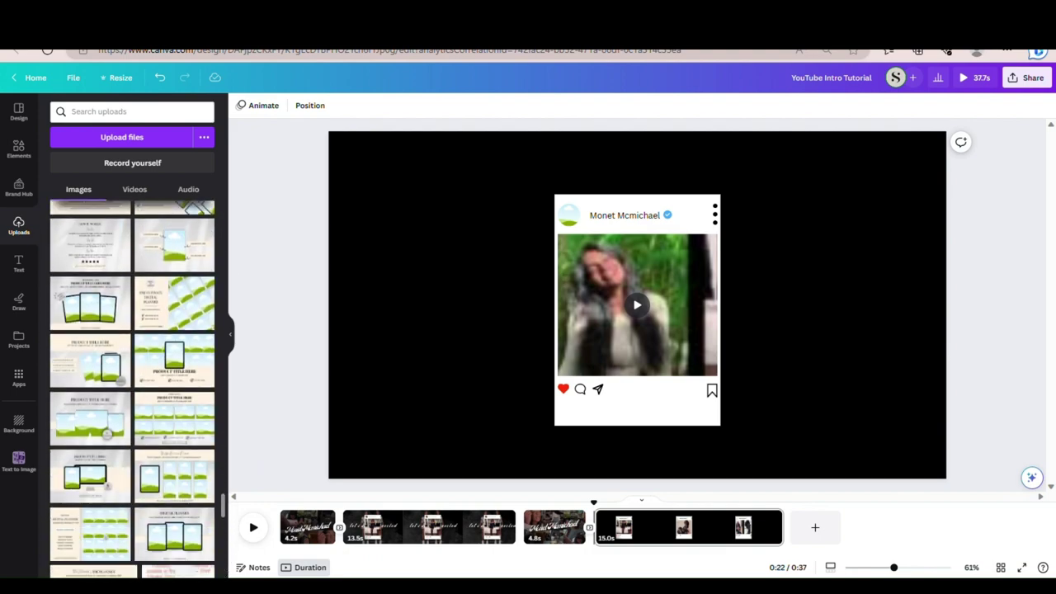
scroll(224, 508, down, 10)
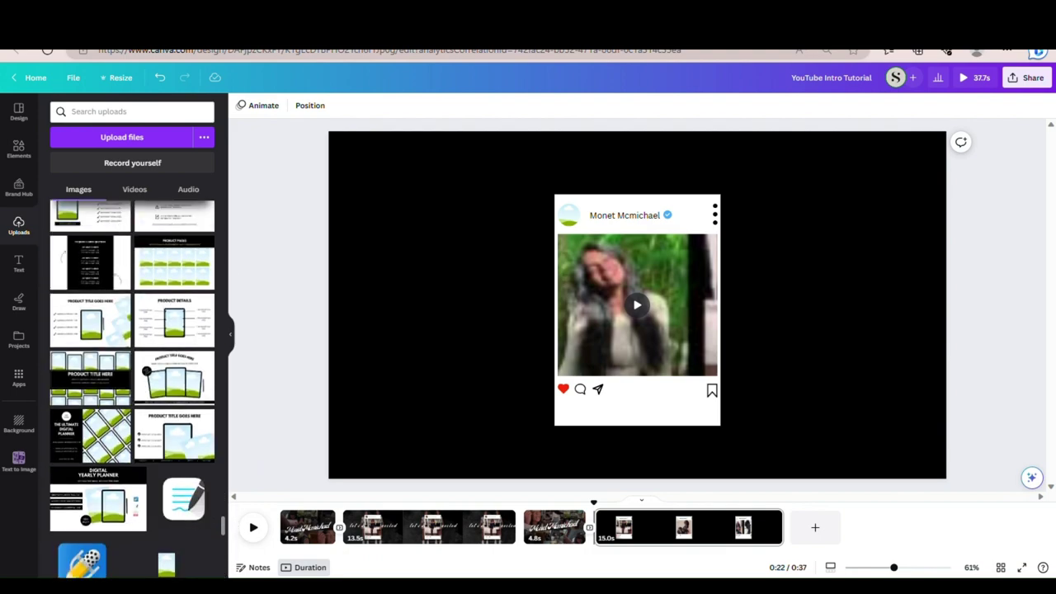
scroll(222, 532, down, 10)
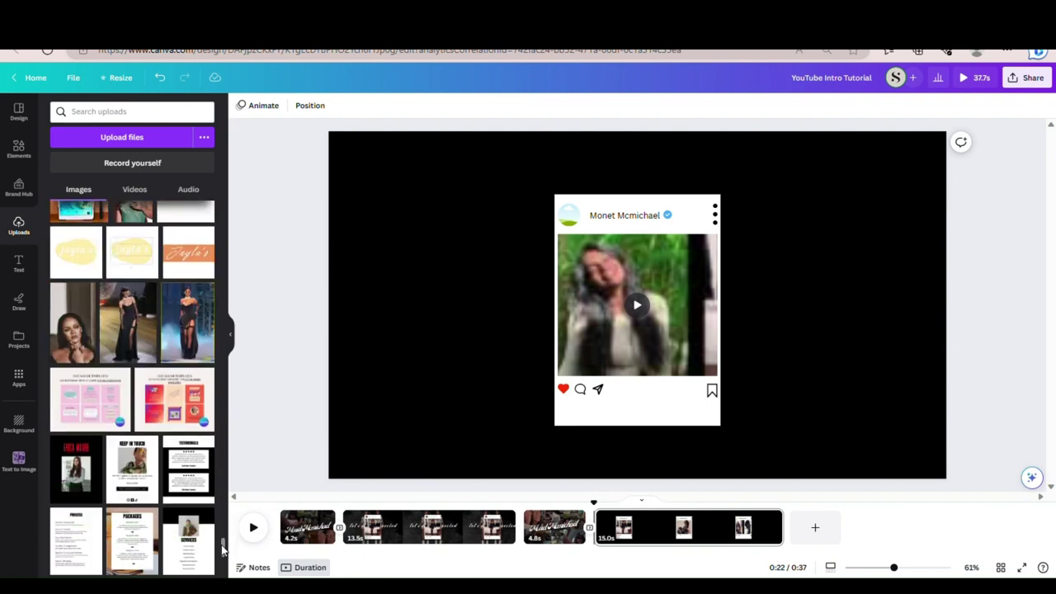
drag(101, 393, 567, 216)
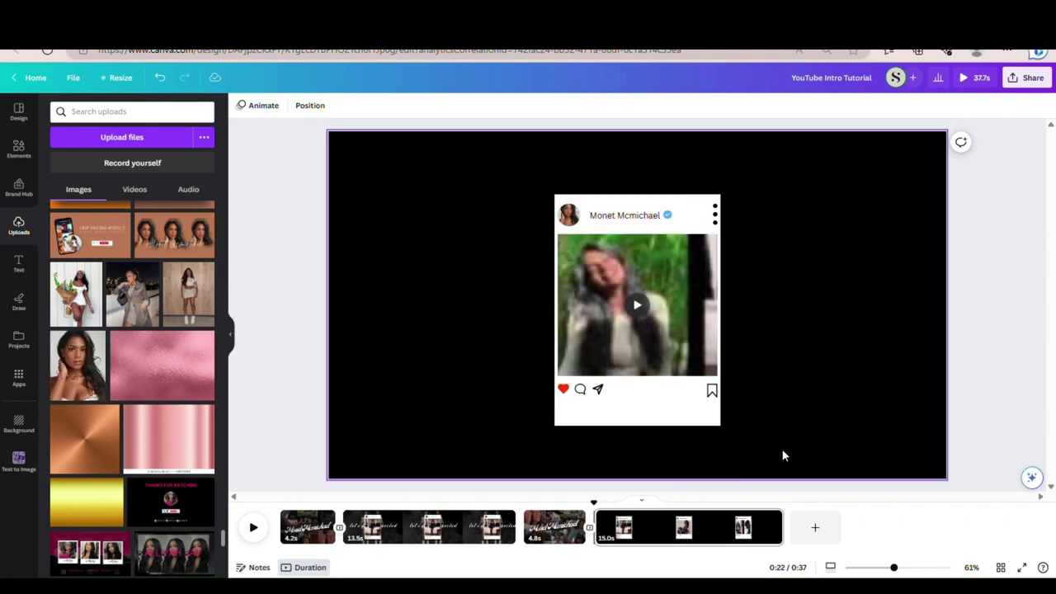
Shorten the white card by raising its lower edge closer to the icon row
click(625, 429)
drag(634, 431, 636, 416)
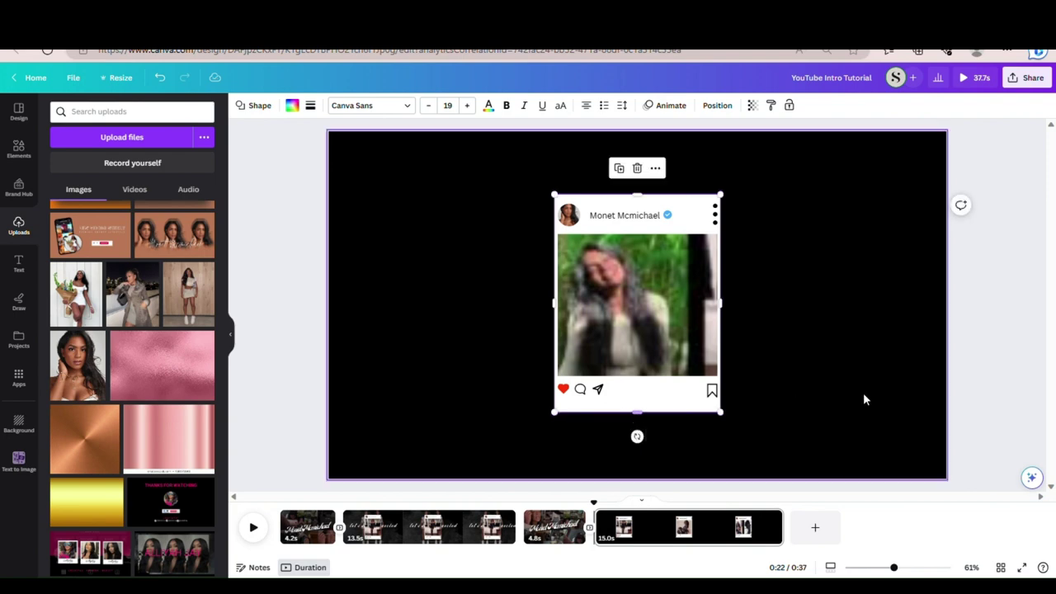
click(875, 398)
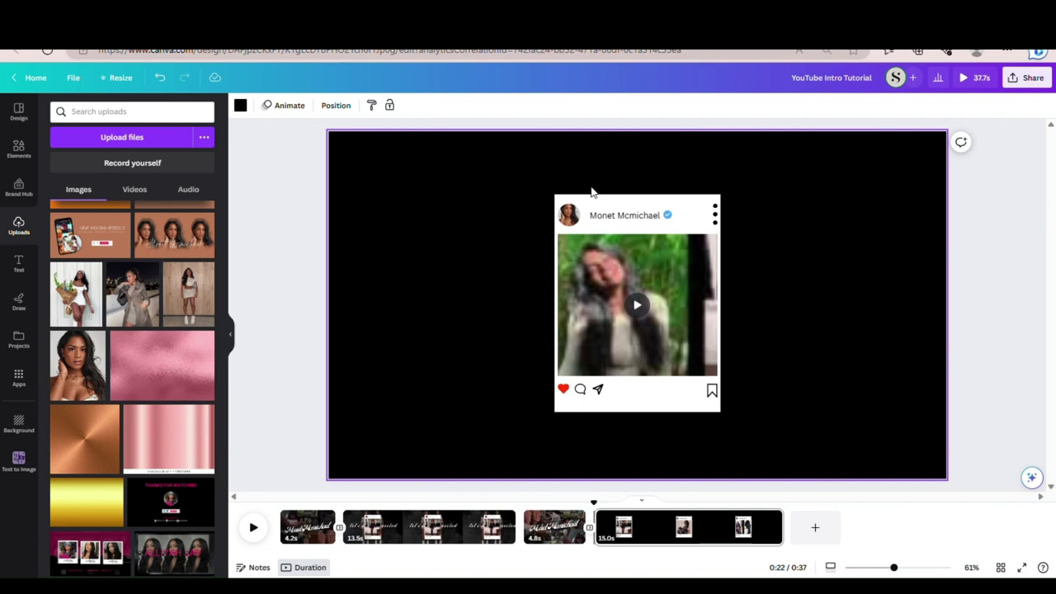
List the page's layers, show the timing of the name text, and delay its start so it lasts 12.3 s
click(685, 216)
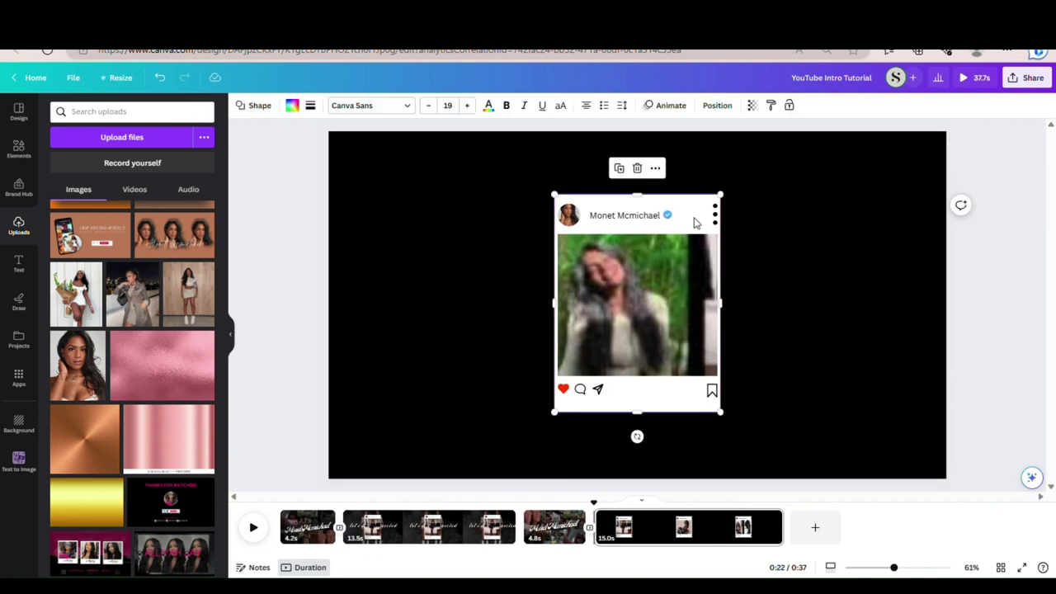
click(717, 105)
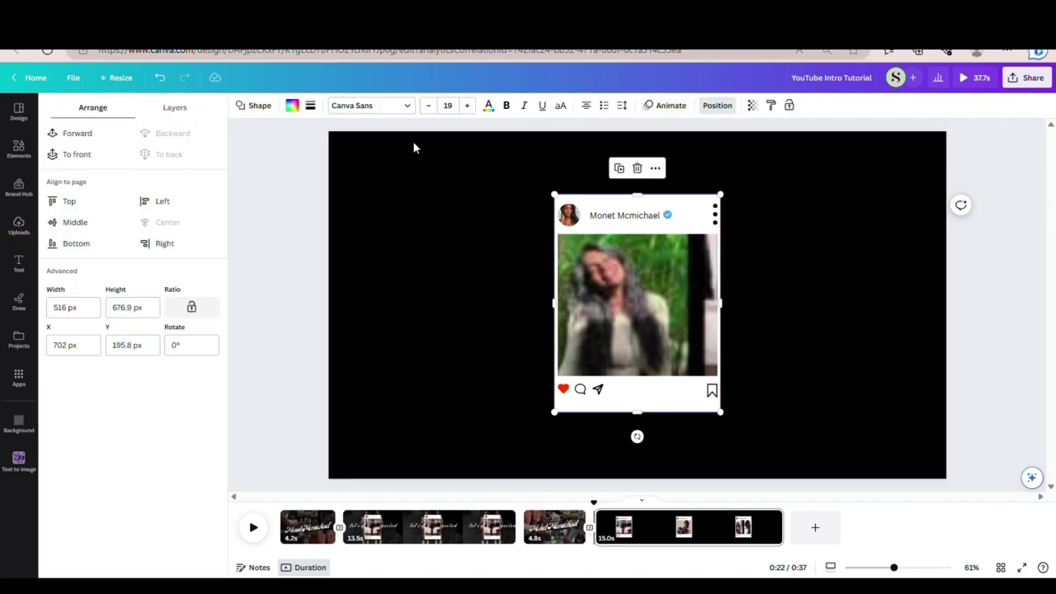
click(175, 110)
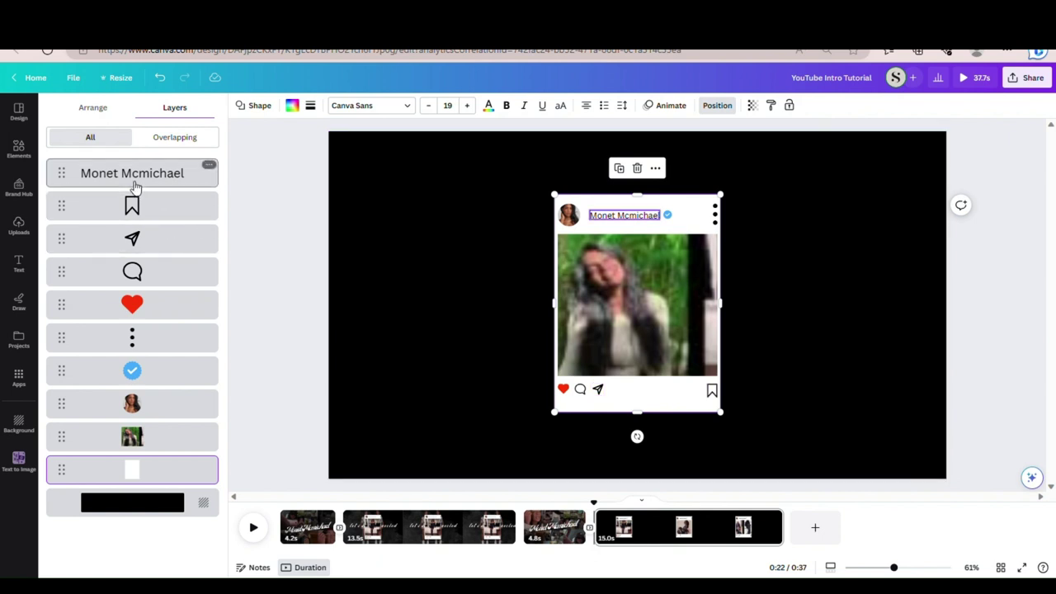
click(95, 178)
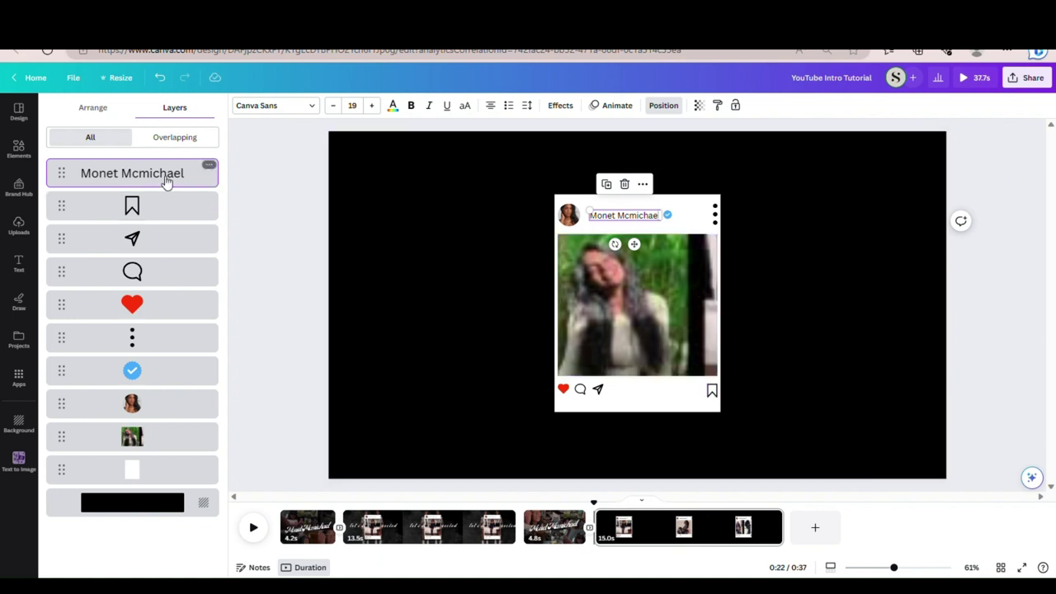
click(643, 184)
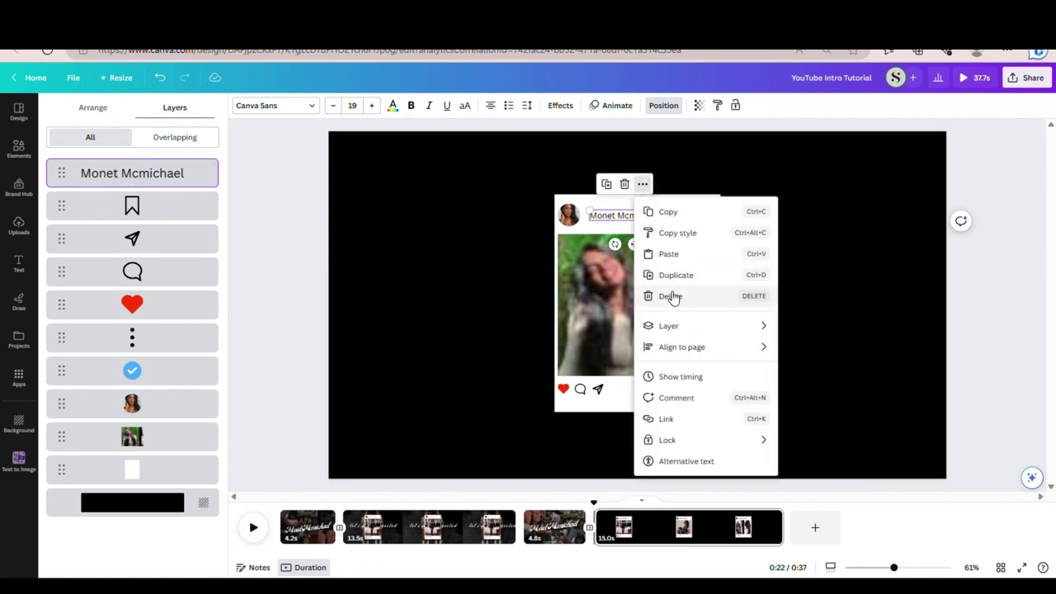
click(679, 379)
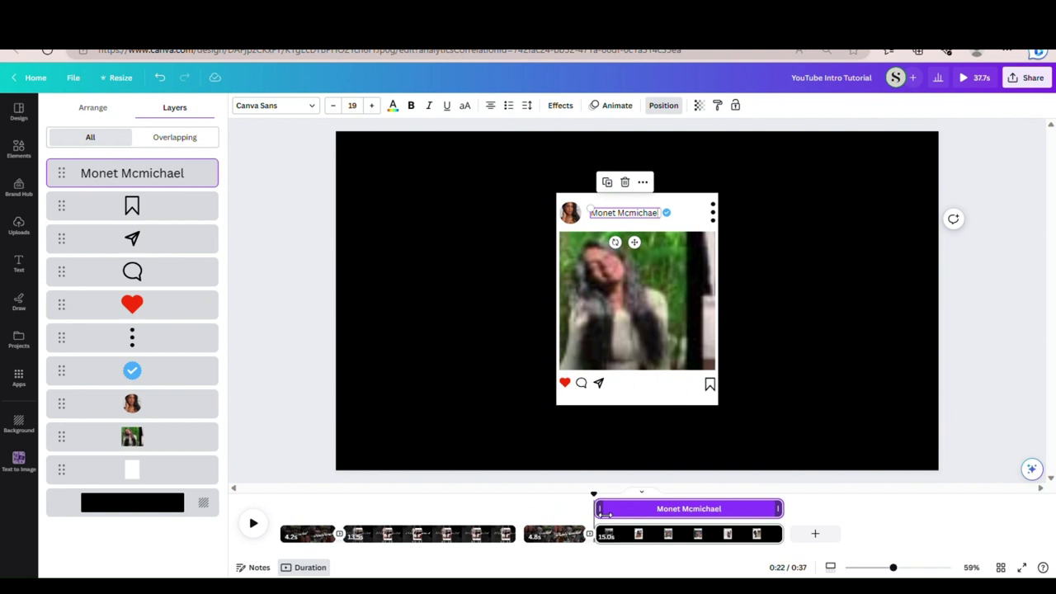
drag(605, 511, 643, 515)
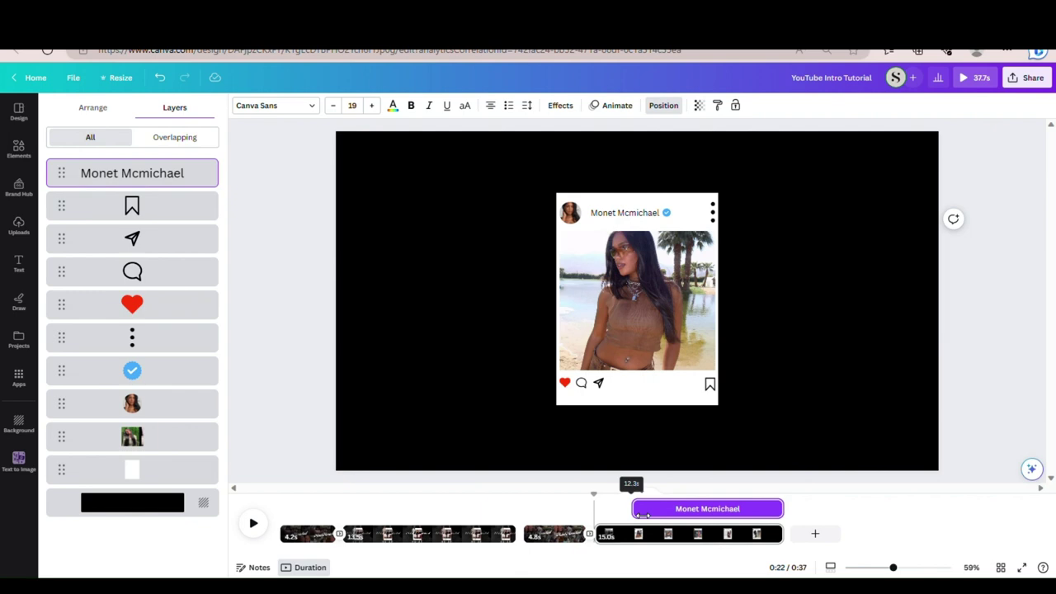
click(643, 514)
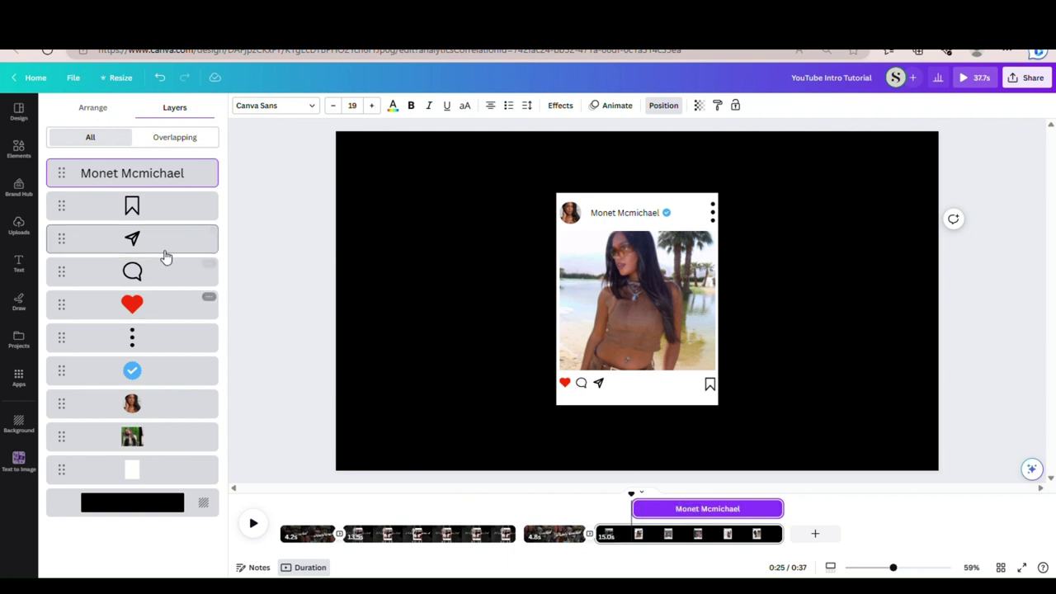
Delay the start of the bookmark and the paper plane to roughly match the name text's start
click(149, 216)
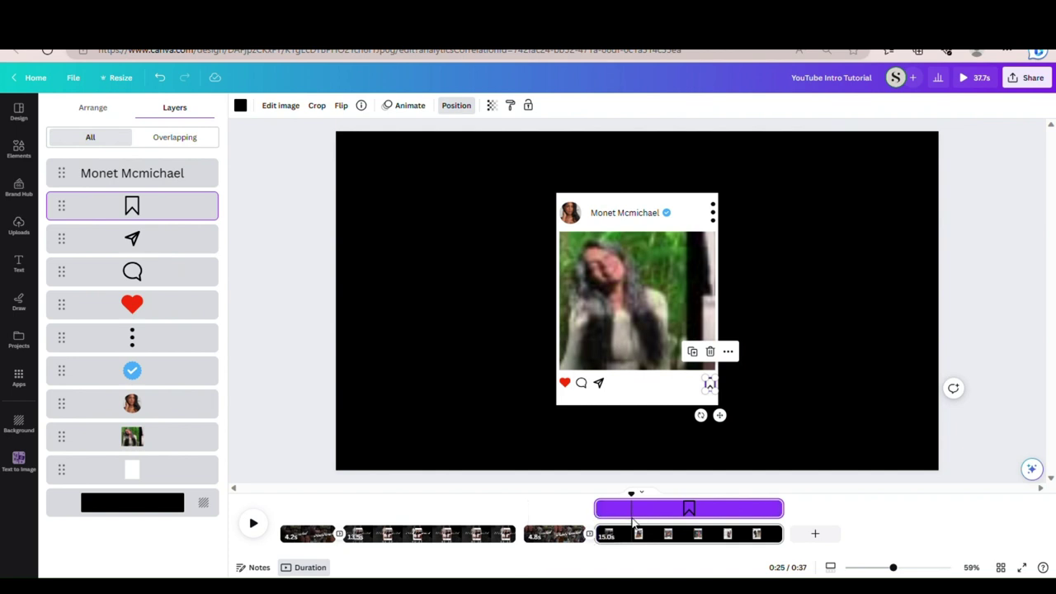
drag(602, 509, 640, 513)
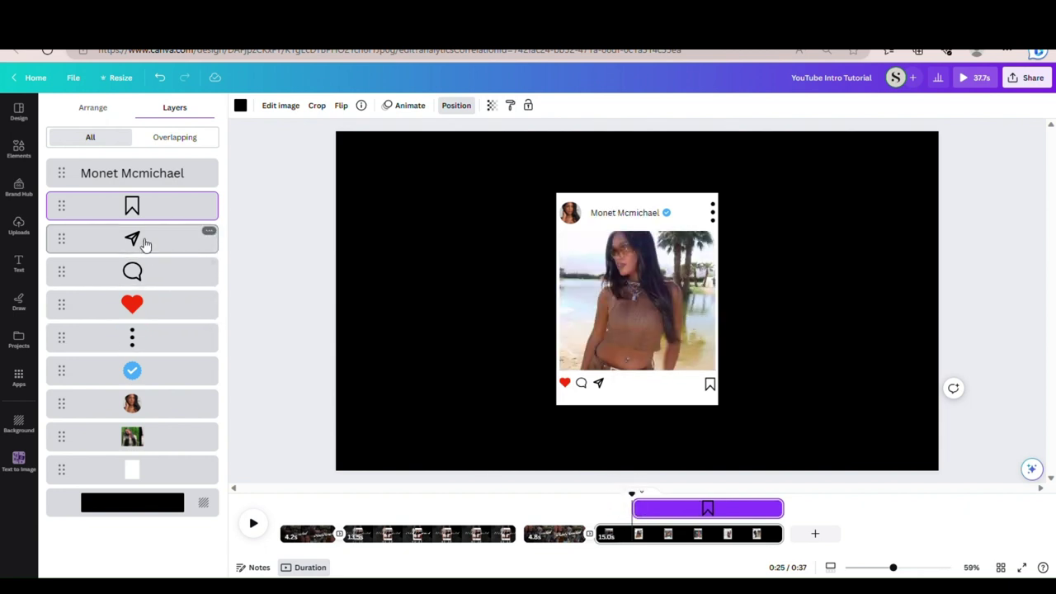
click(609, 510)
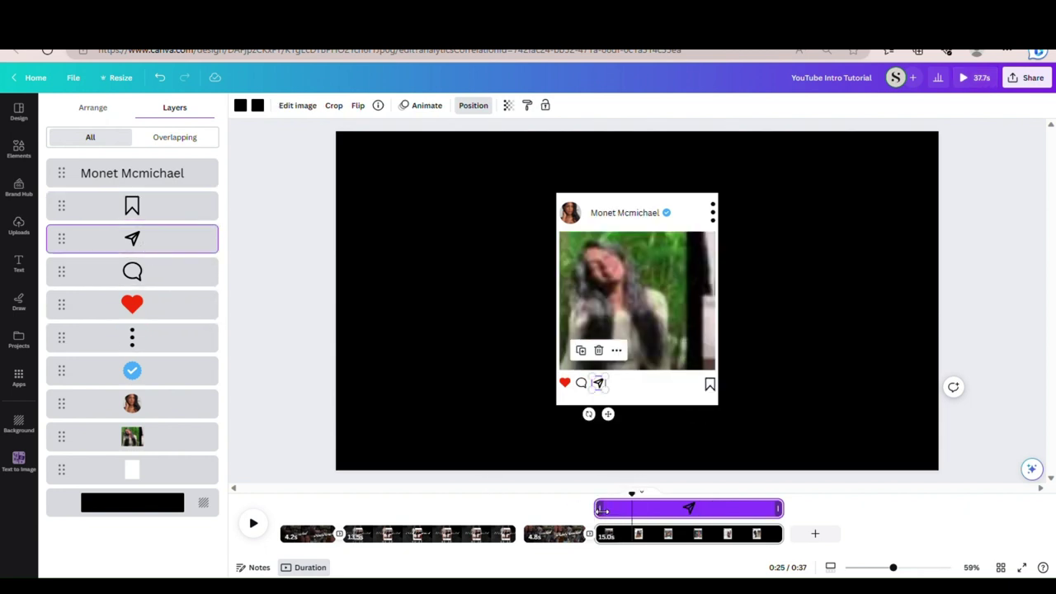
drag(602, 509, 647, 515)
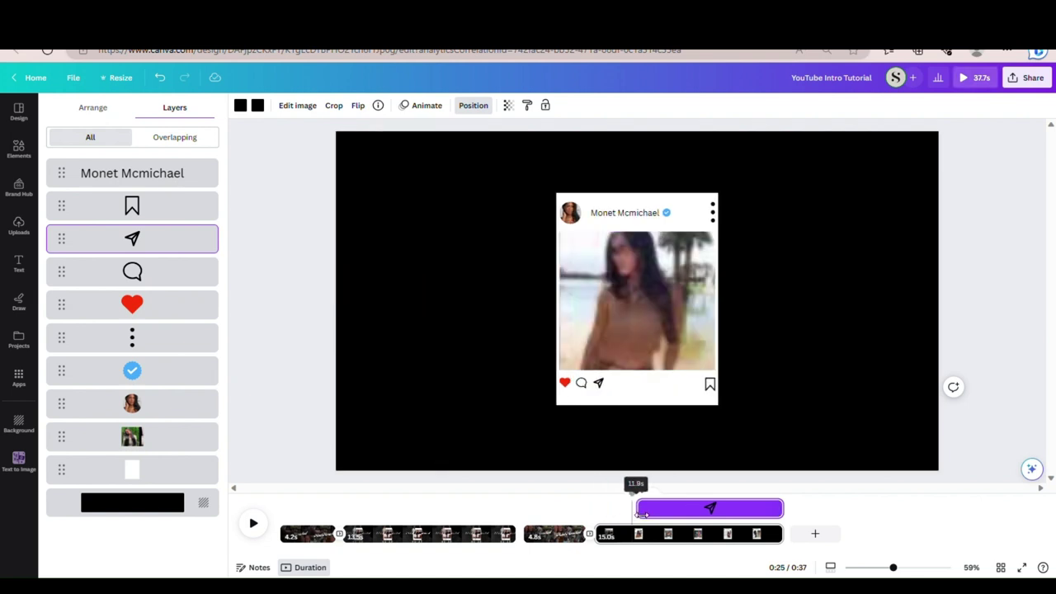
drag(640, 514, 642, 513)
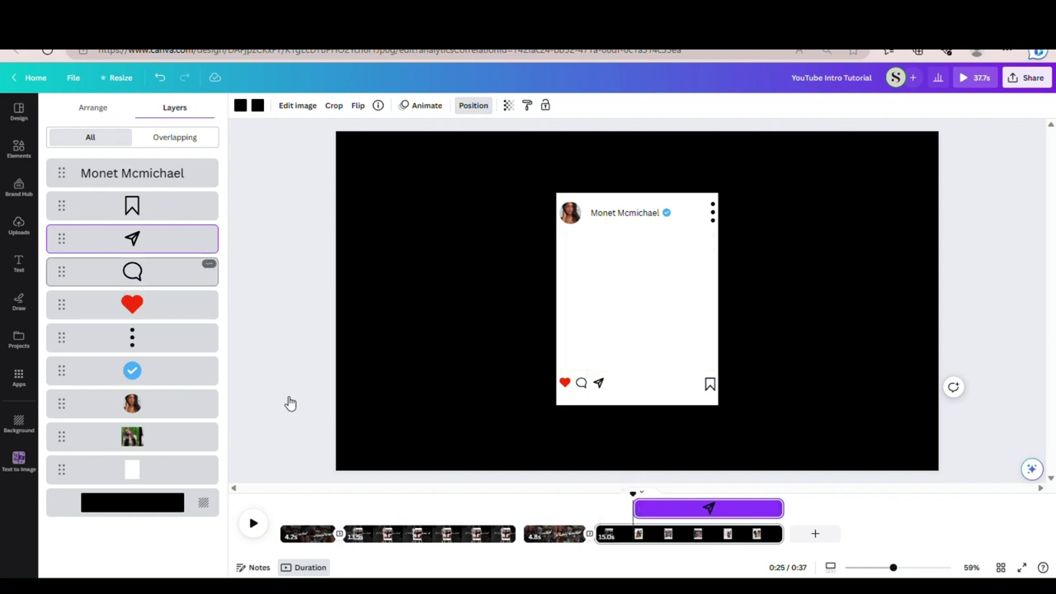
Delay the start of the speech bubble and the red heart, leaving the heart a duration of 11.9 s
click(607, 511)
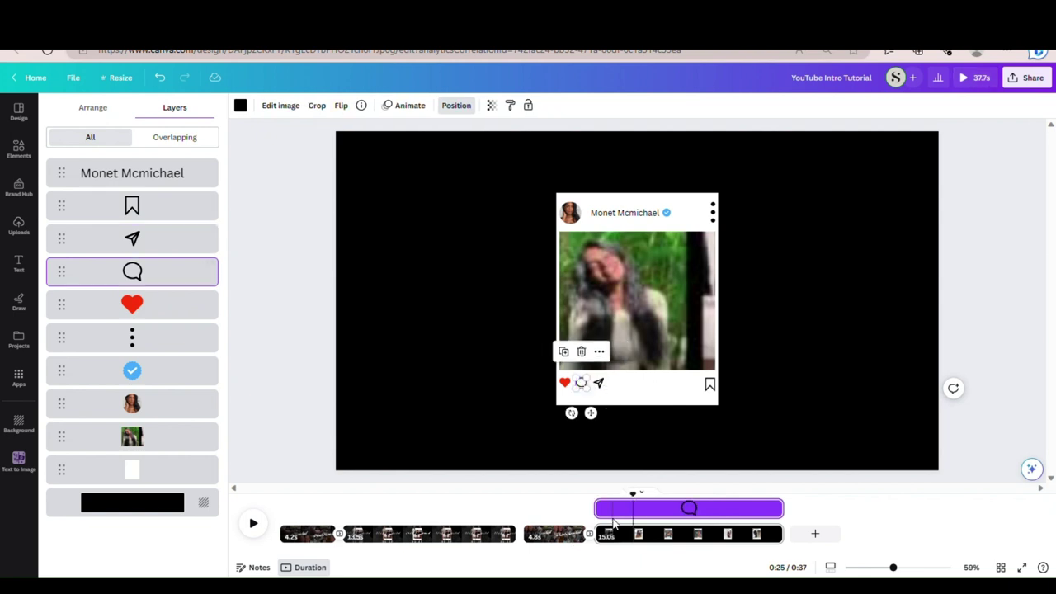
drag(602, 510, 643, 513)
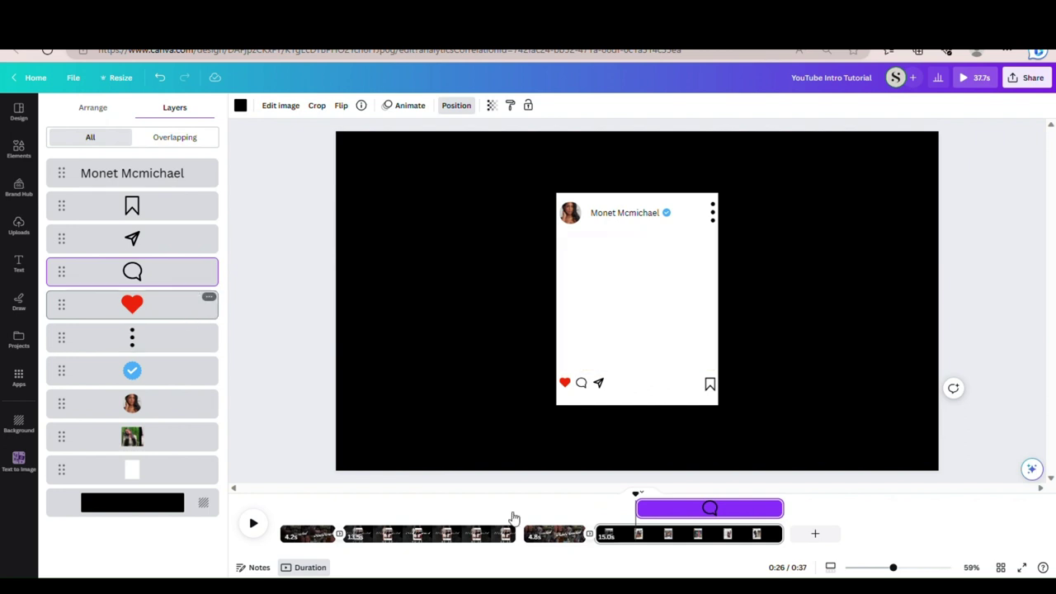
click(601, 518)
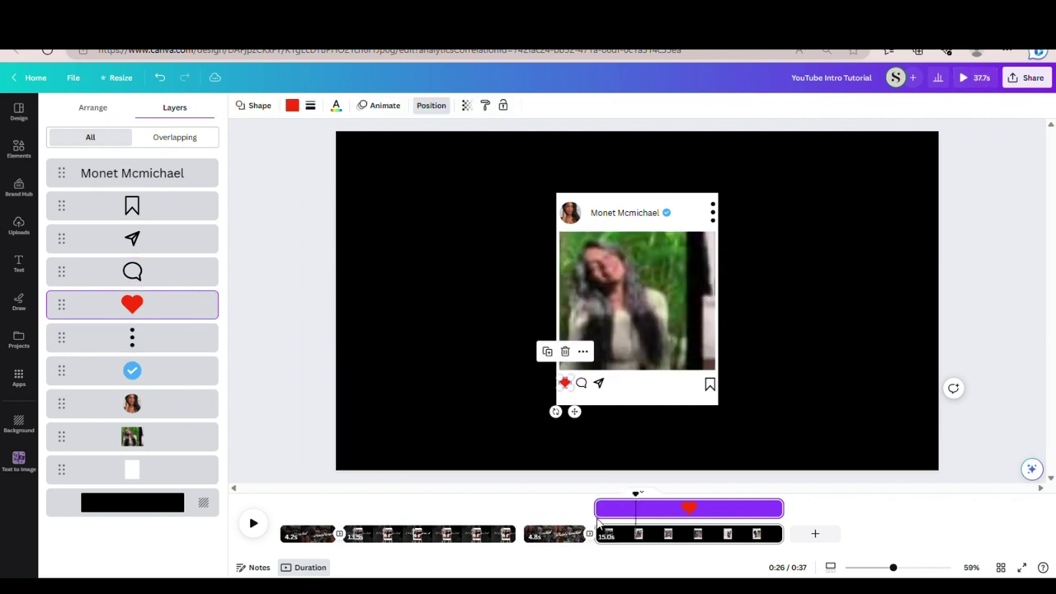
drag(599, 513, 649, 516)
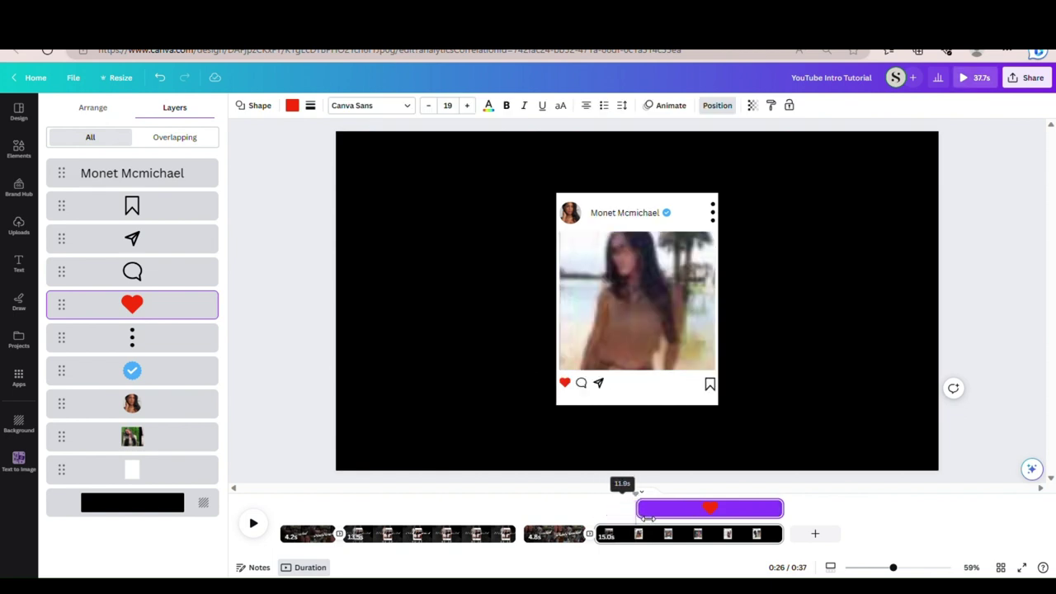
Delay the start of the three dots and the blue verified badge to roughly match the other post icons
click(80, 348)
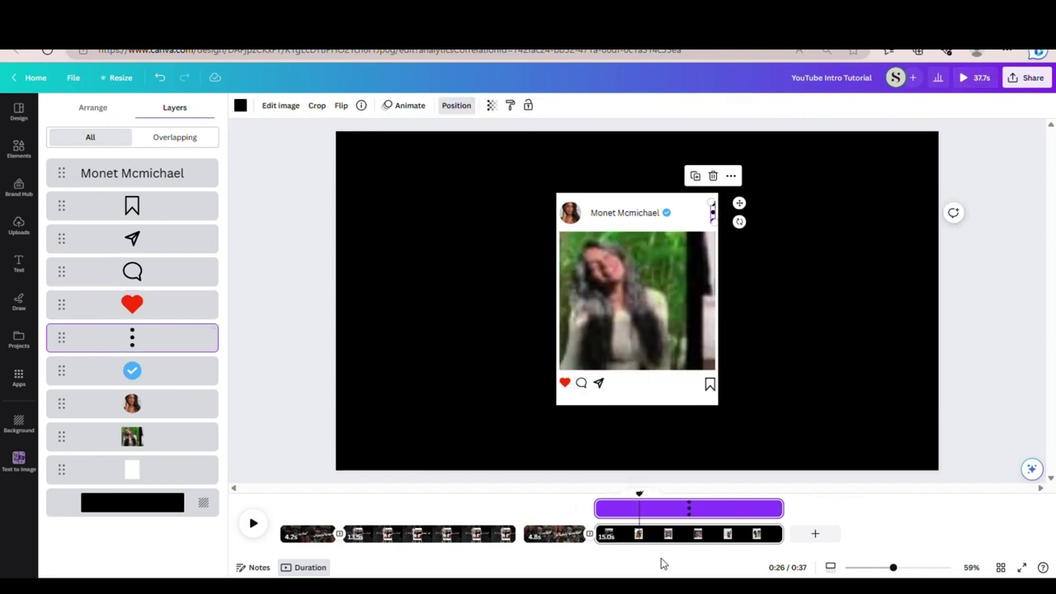
drag(603, 509, 649, 513)
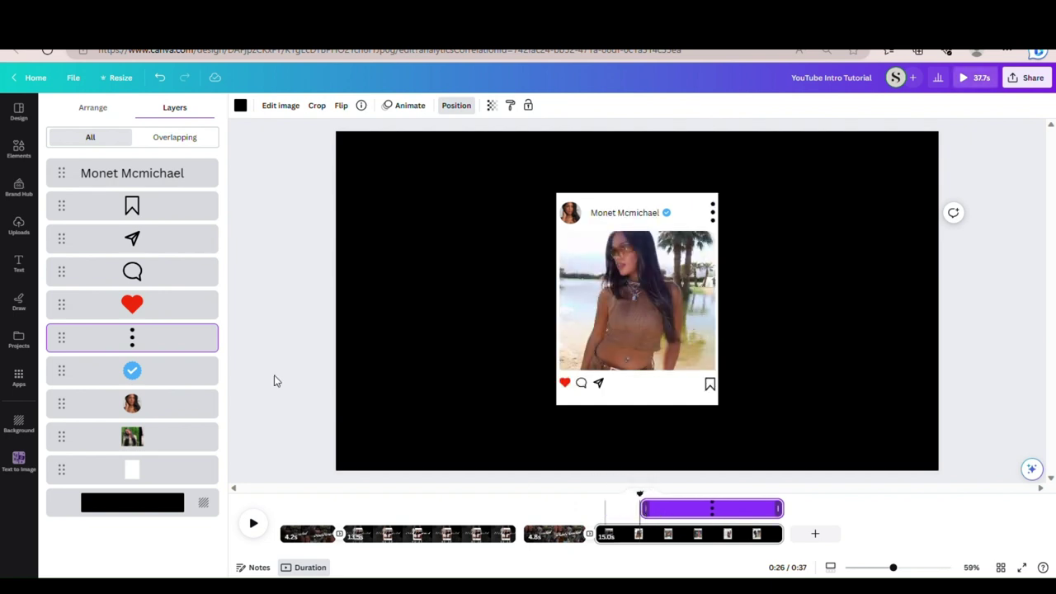
click(160, 369)
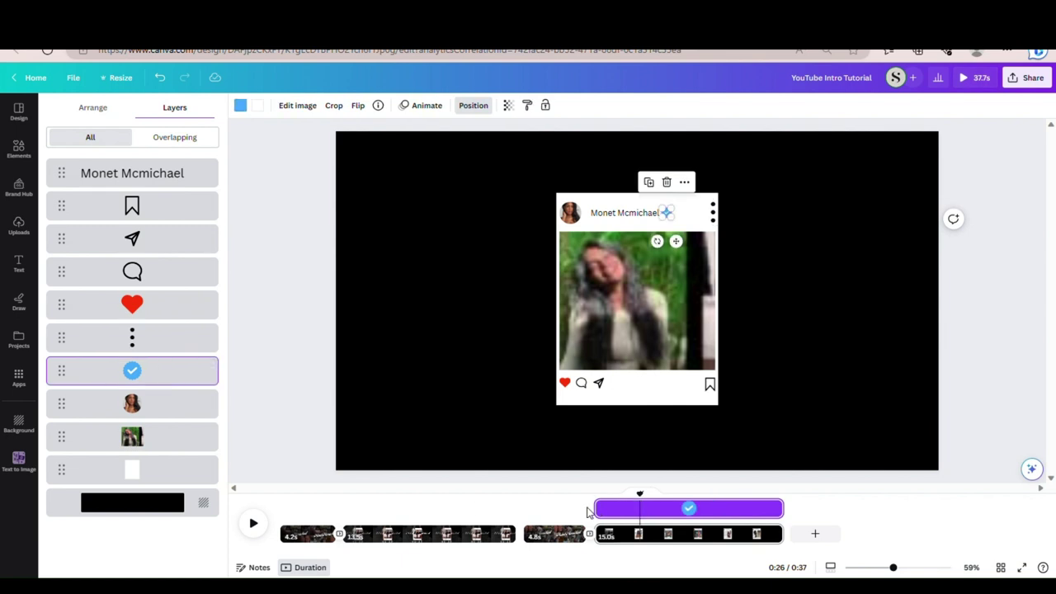
drag(602, 511, 653, 516)
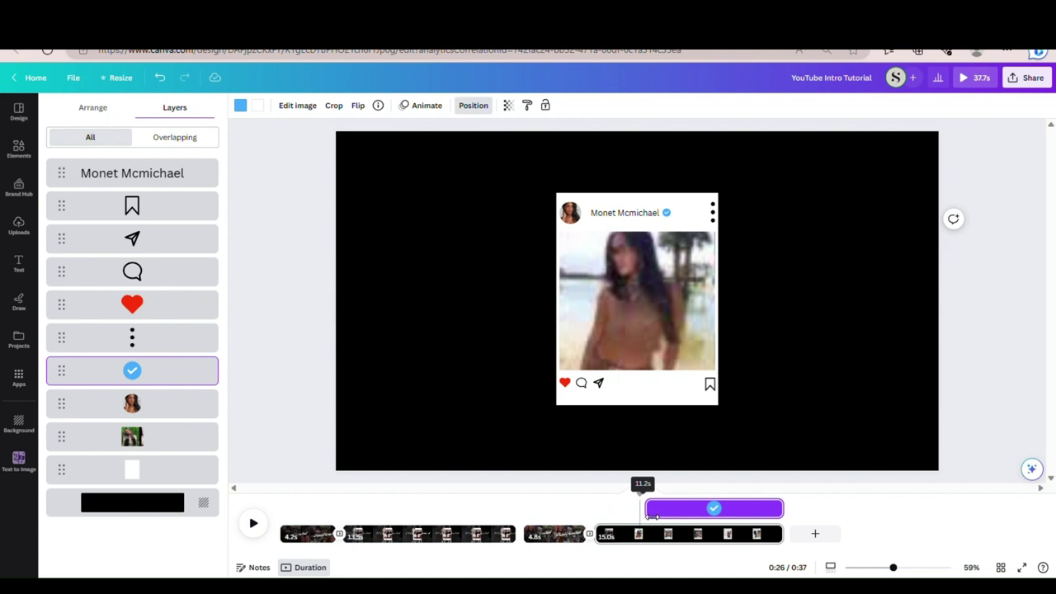
drag(649, 513, 646, 513)
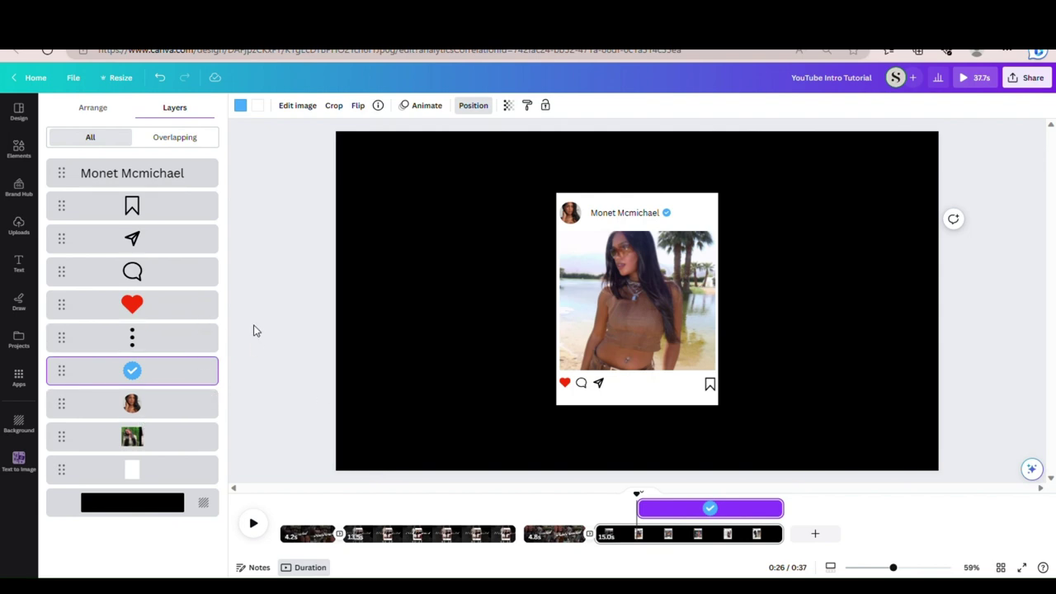
Delay the start of the profile picture and the post video, shortening the video to 11.9 s
click(134, 416)
drag(617, 517, 651, 513)
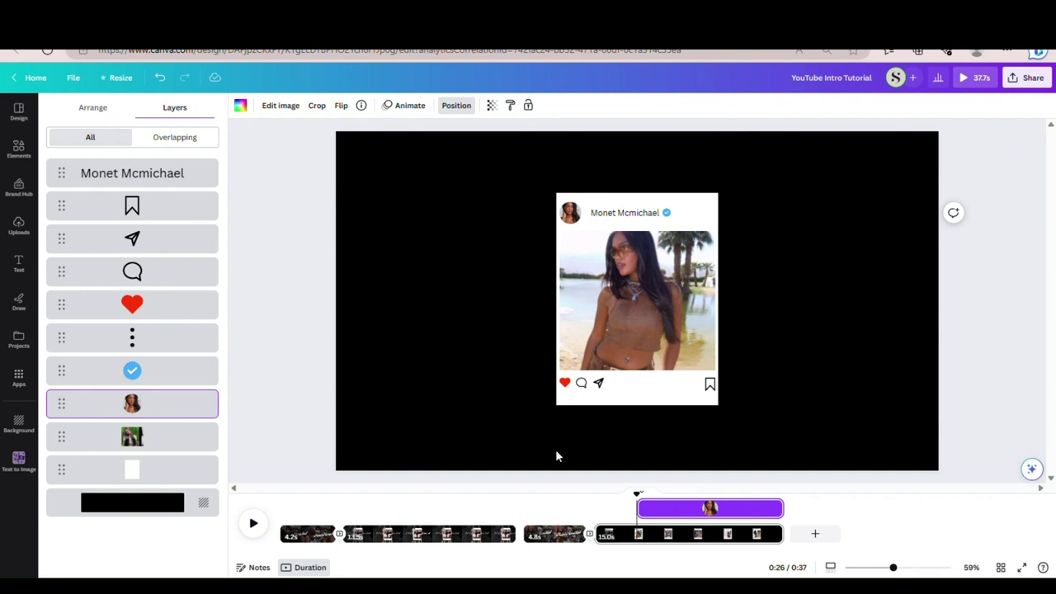
click(165, 451)
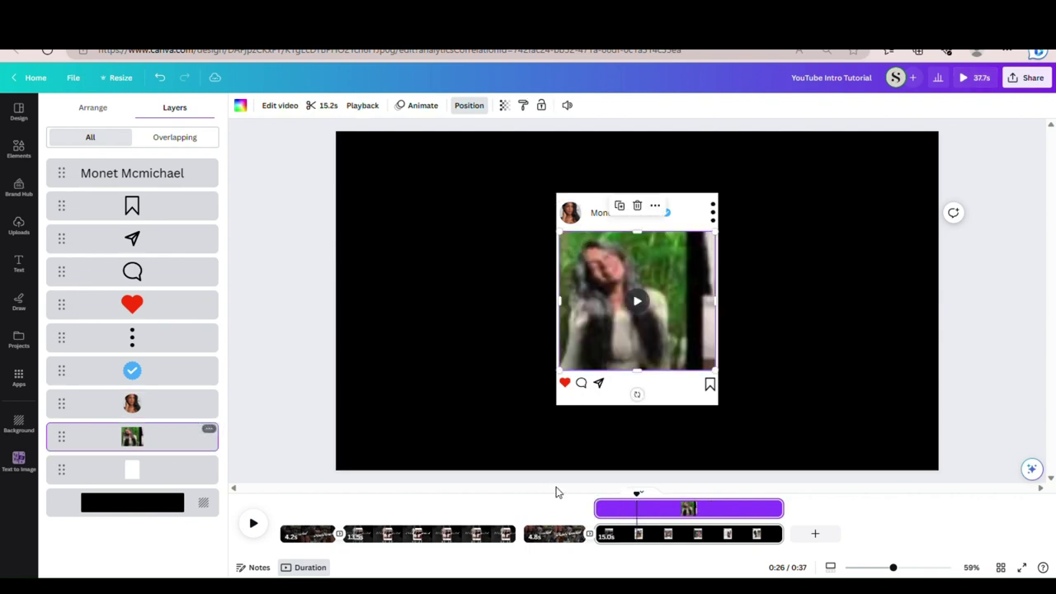
drag(598, 509, 649, 522)
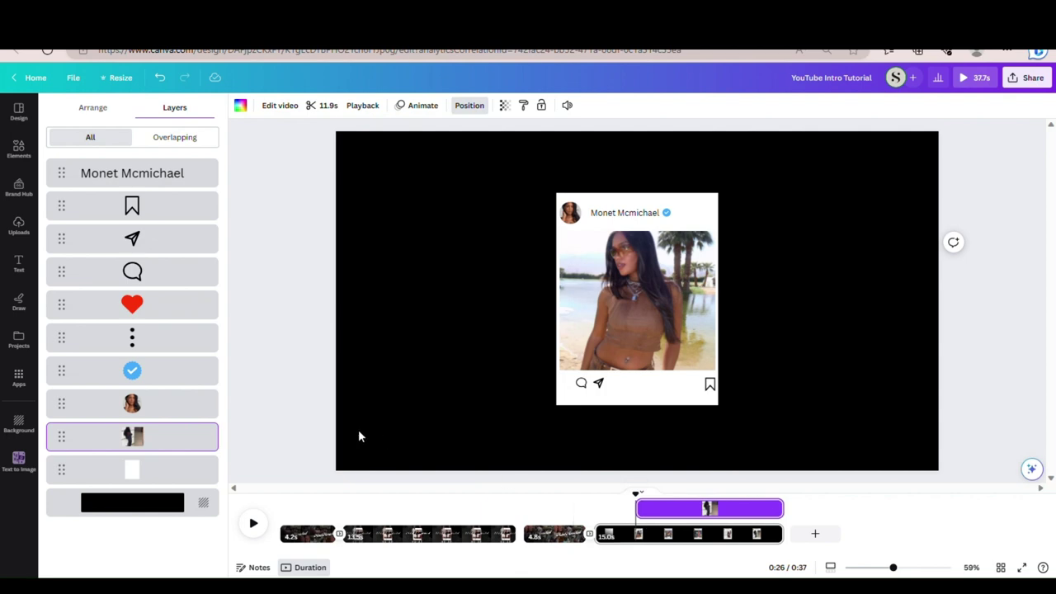
Delay the start of the post's white card to roughly match the other post elements
click(125, 465)
drag(603, 509, 645, 516)
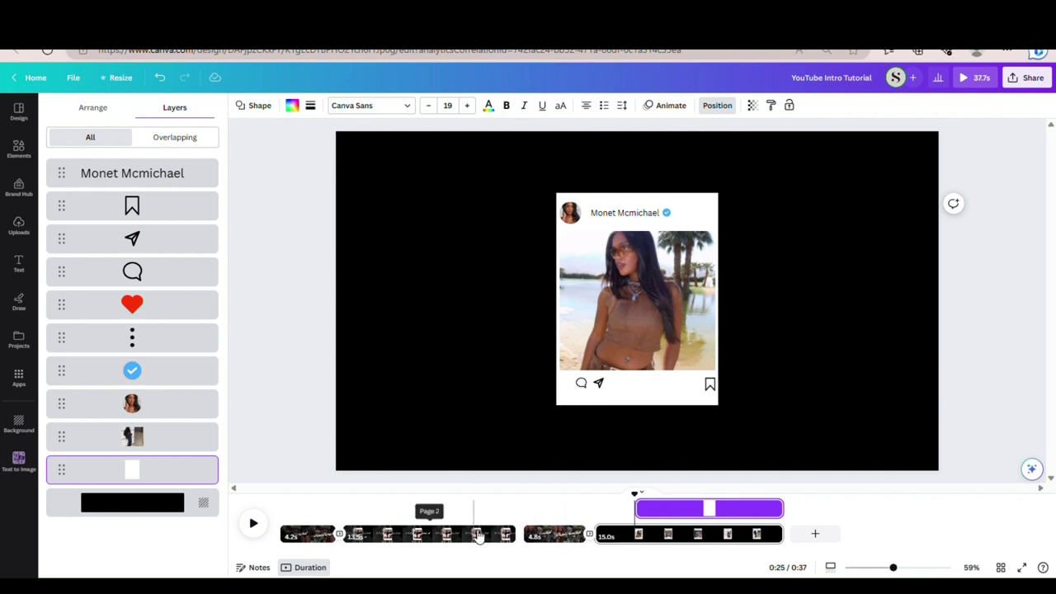
Play back the finished example on page 2 and the new post mockup page to compare how their elements appear
click(405, 535)
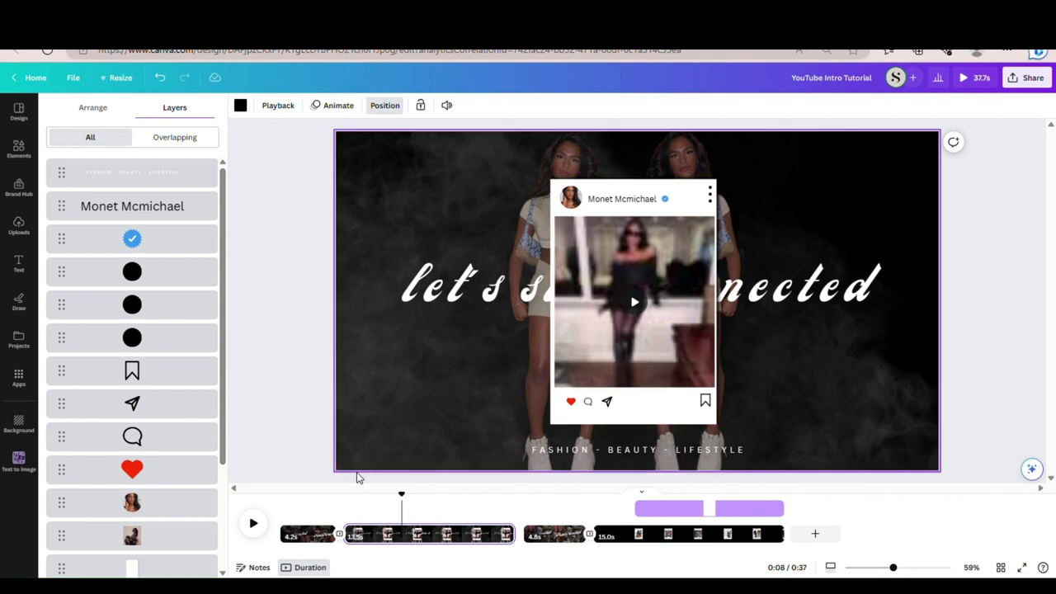
drag(410, 505, 336, 513)
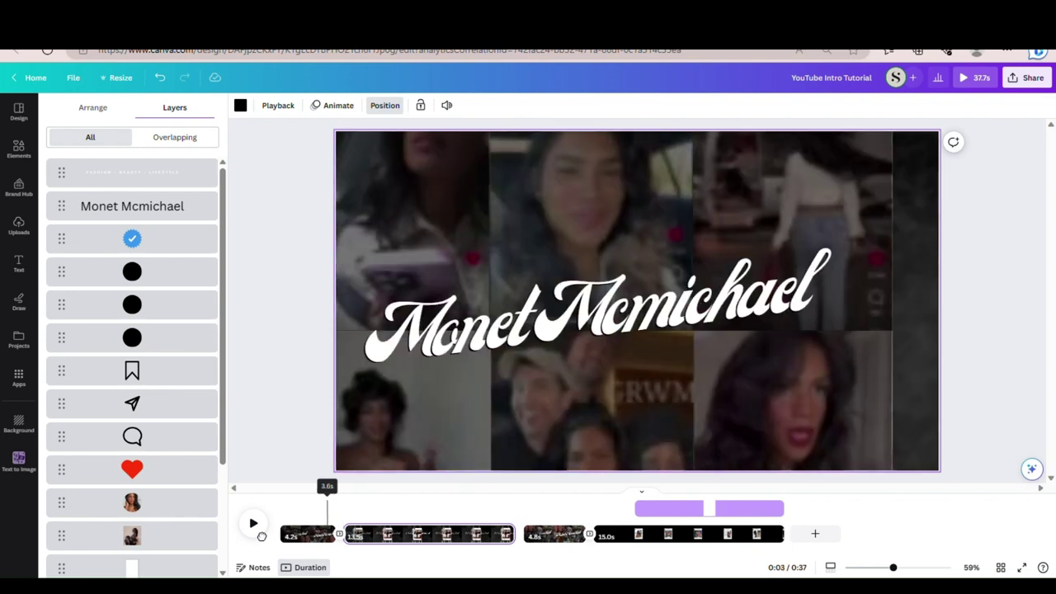
click(253, 523)
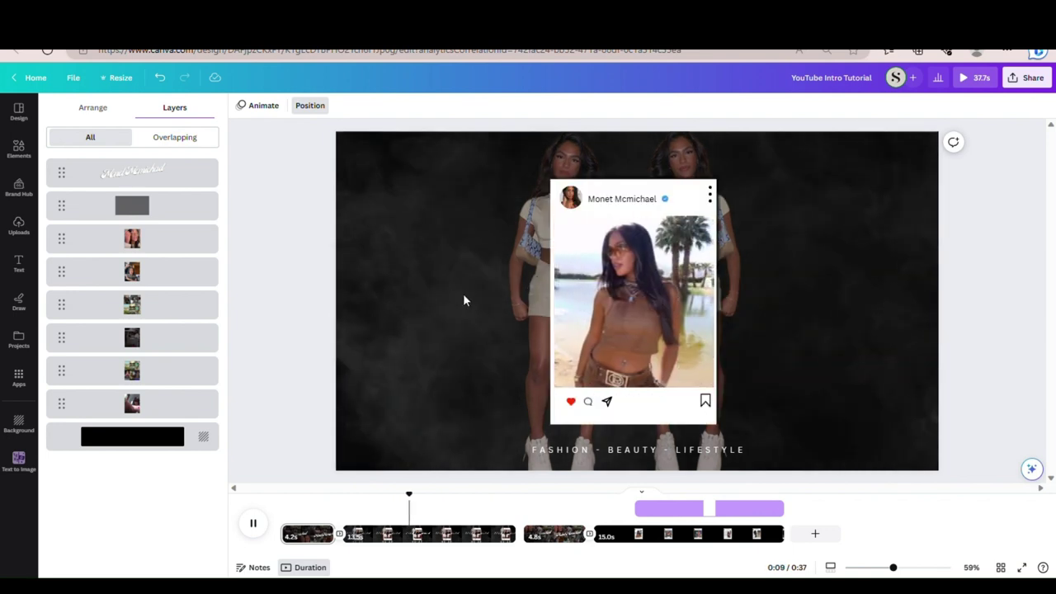
click(613, 532)
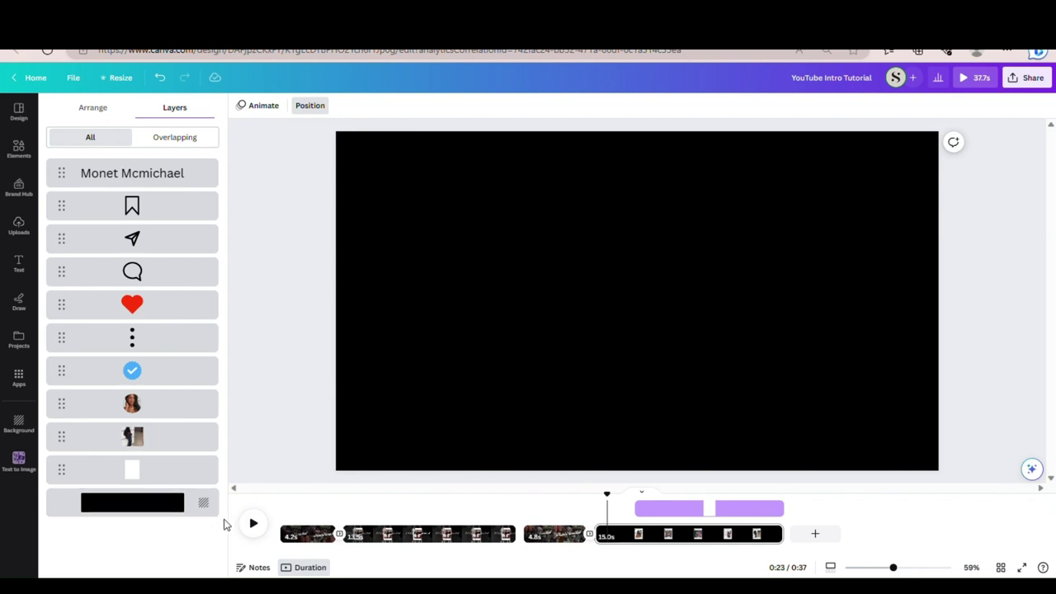
click(254, 524)
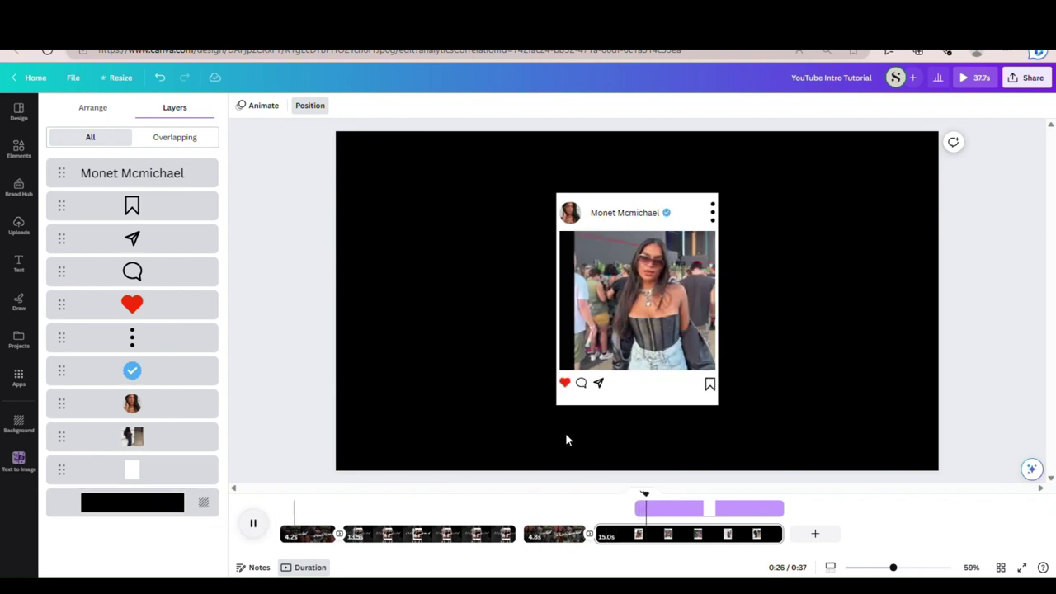
click(798, 401)
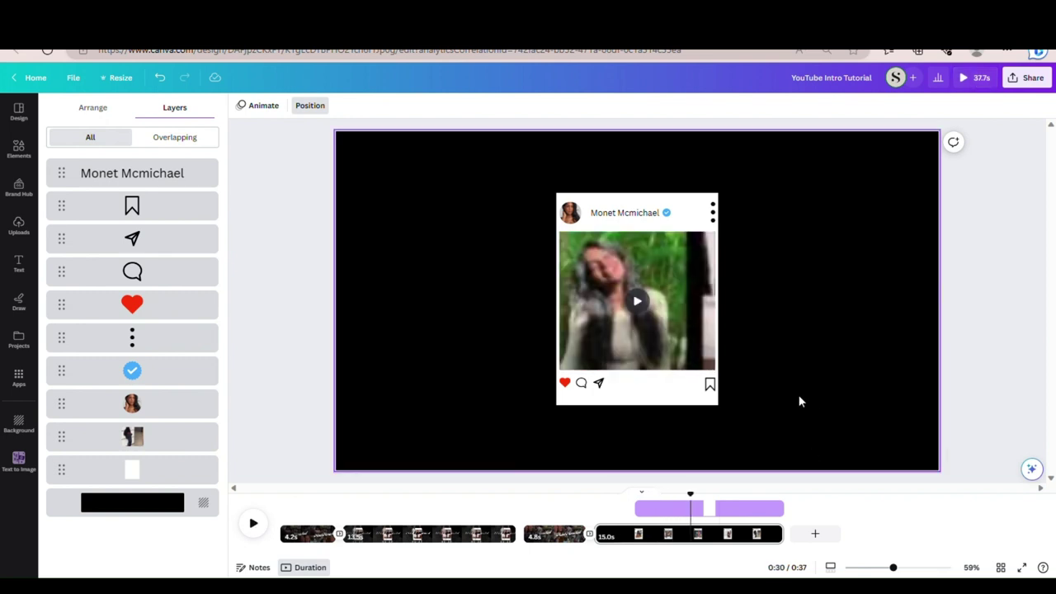
Add the uploaded full-length photo of the woman in the beige outfit beside the post and remove its background
click(17, 227)
drag(183, 290, 374, 345)
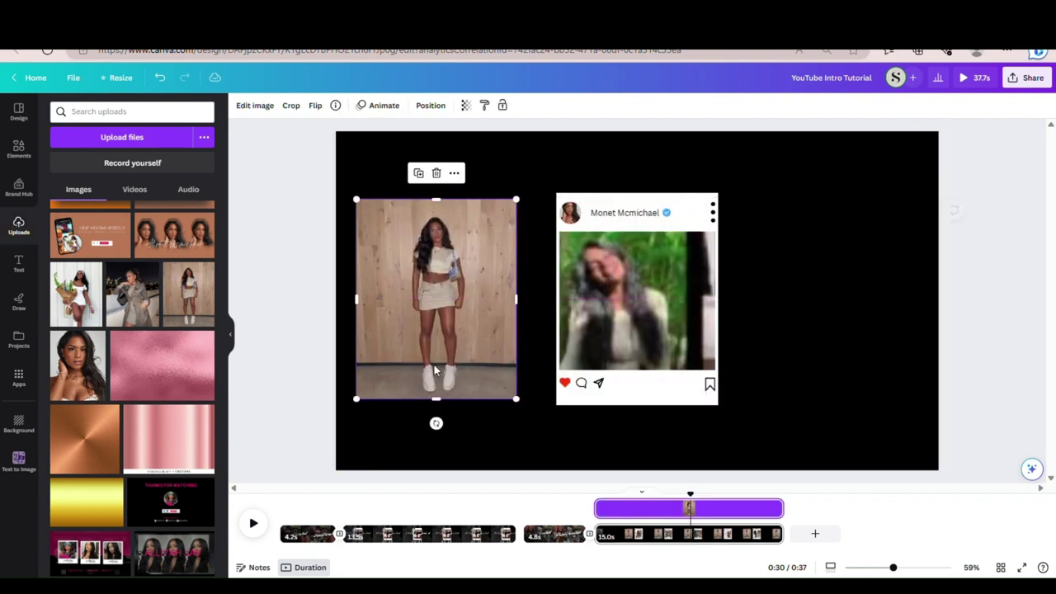
click(262, 107)
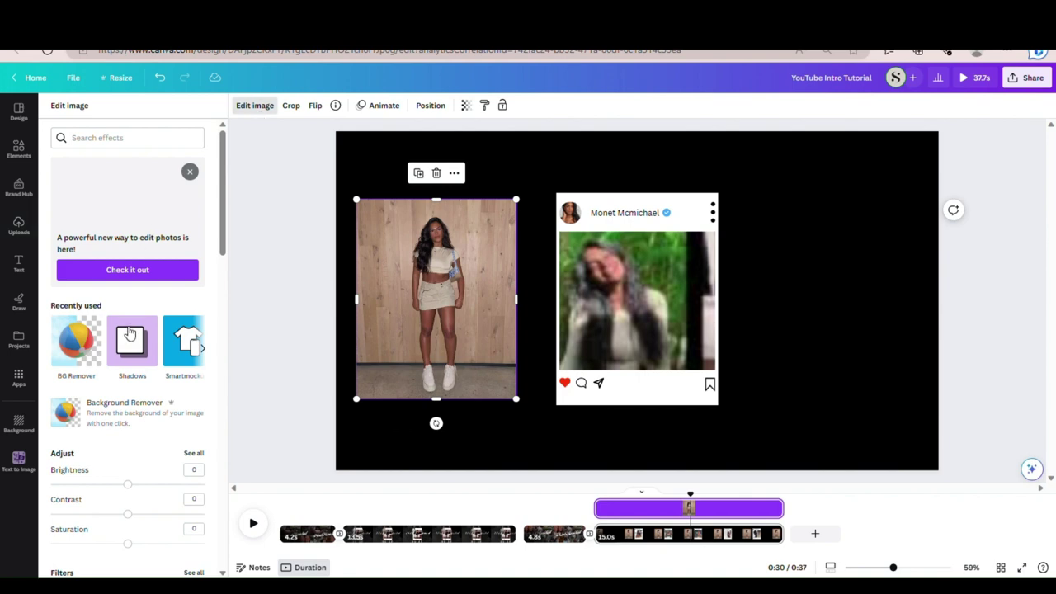
click(83, 332)
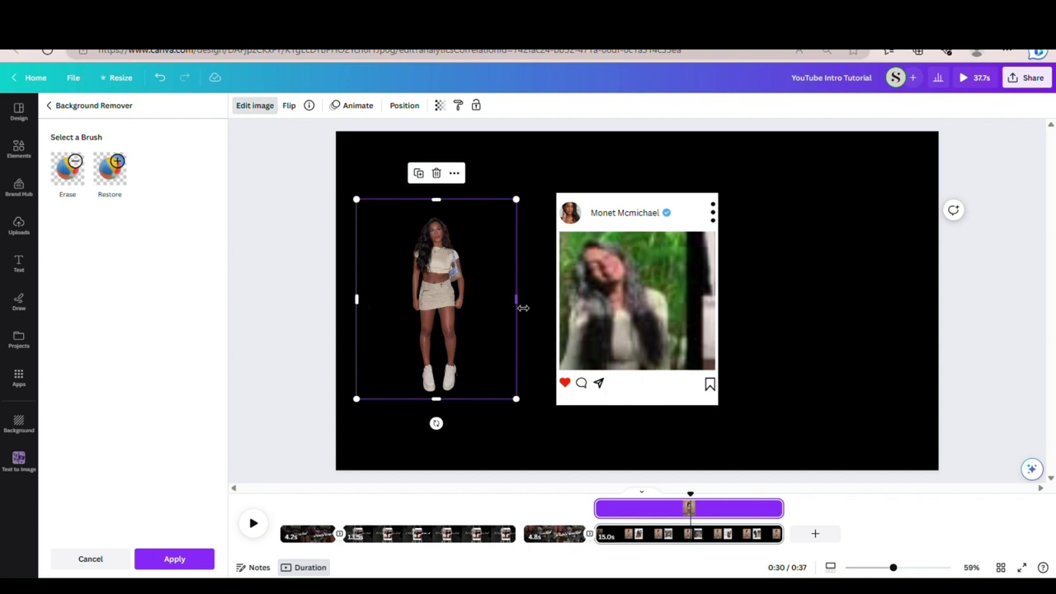
Crop the cutout's empty sides, enlarge it to about 574 × 1135 px, and place it overlapping the post's left edge
drag(519, 303, 512, 306)
drag(367, 305, 390, 303)
drag(514, 210, 566, 119)
drag(504, 192, 488, 289)
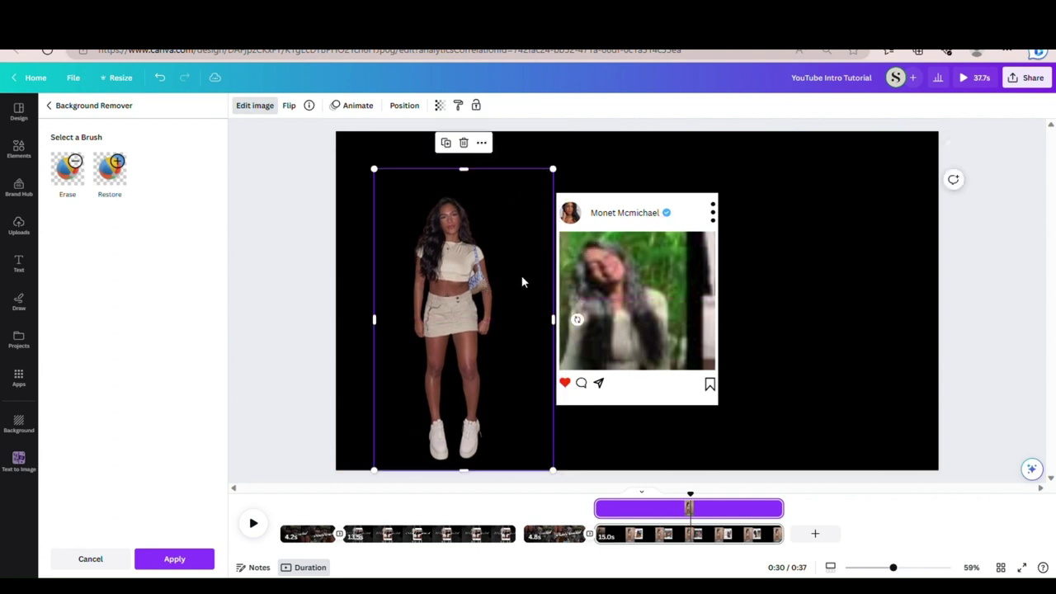
drag(562, 321, 536, 320)
drag(382, 313, 392, 323)
drag(501, 238, 514, 228)
drag(547, 168, 567, 118)
drag(455, 257, 443, 295)
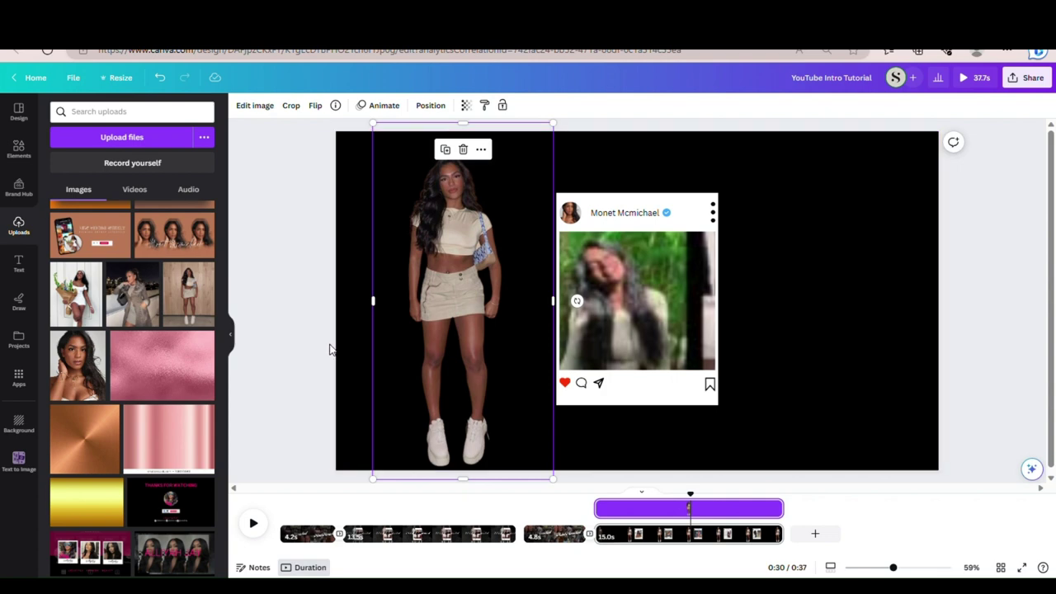
drag(432, 259, 513, 269)
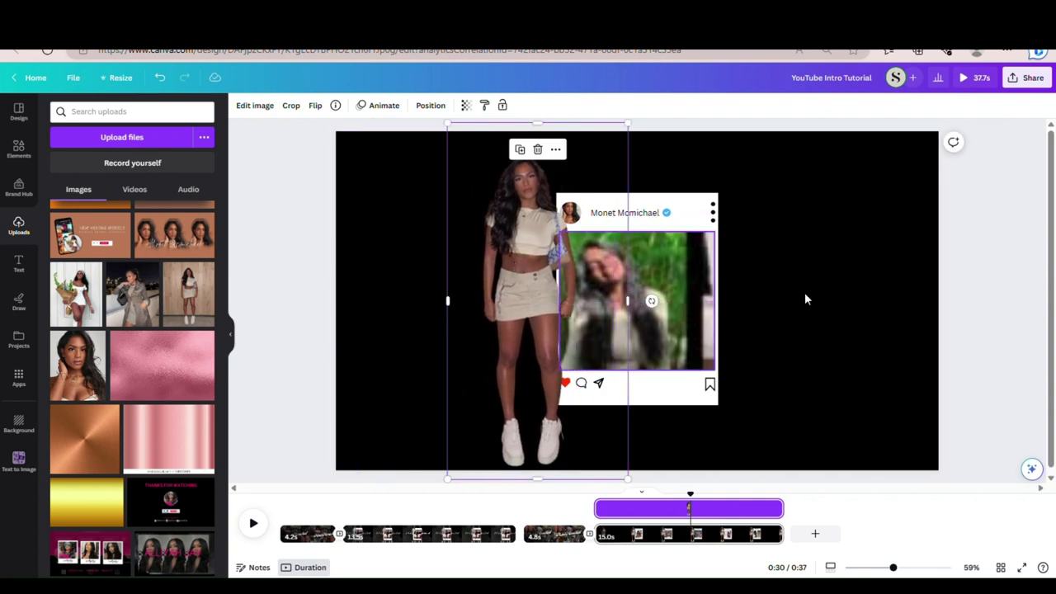
Duplicate the woman cutout and place the copy overlapping the post's right edge
drag(1052, 303, 1054, 307)
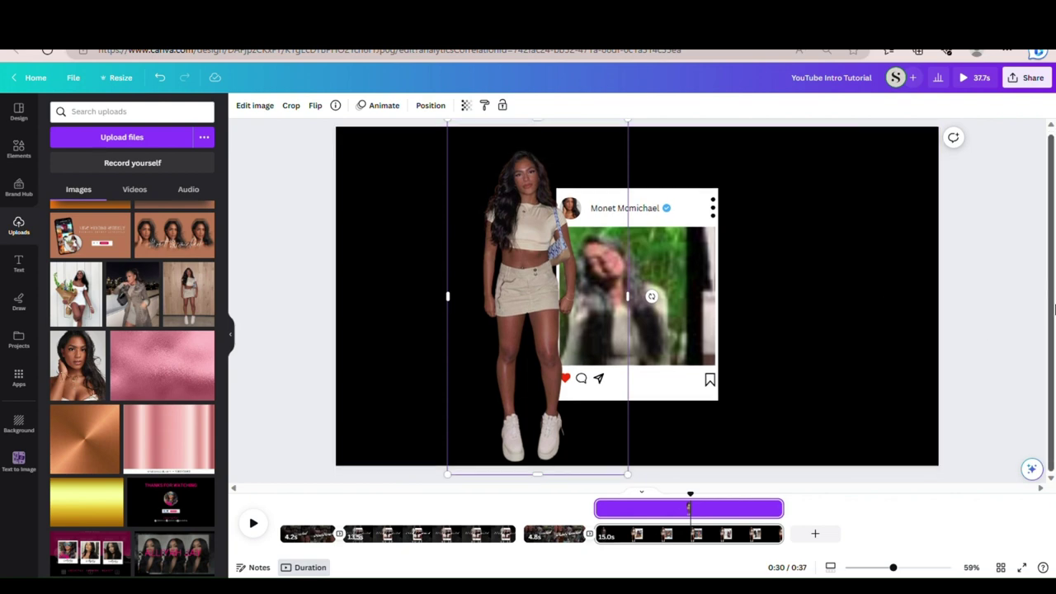
click(520, 145)
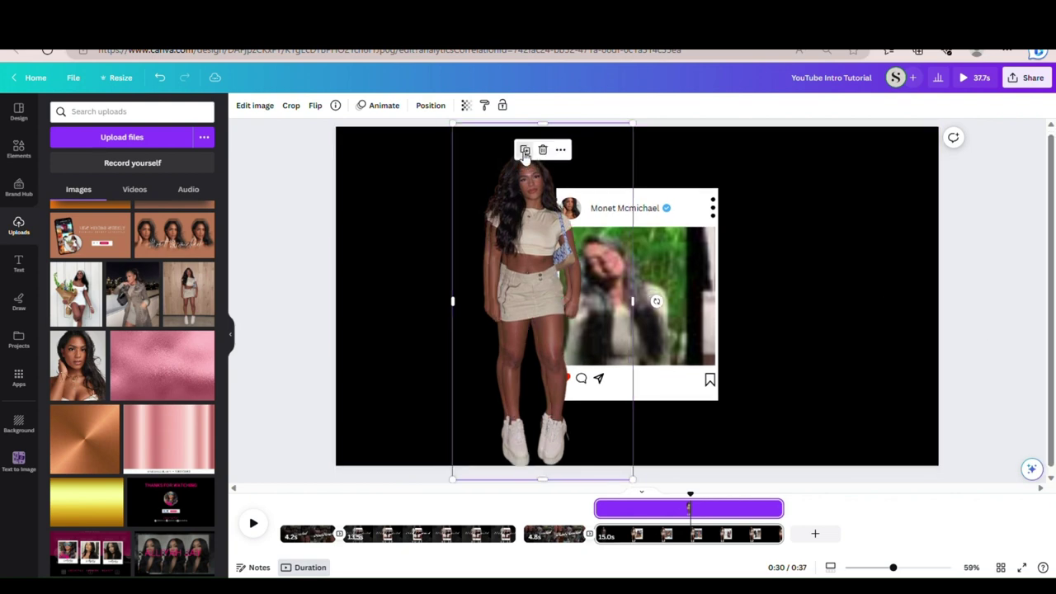
drag(546, 266, 728, 256)
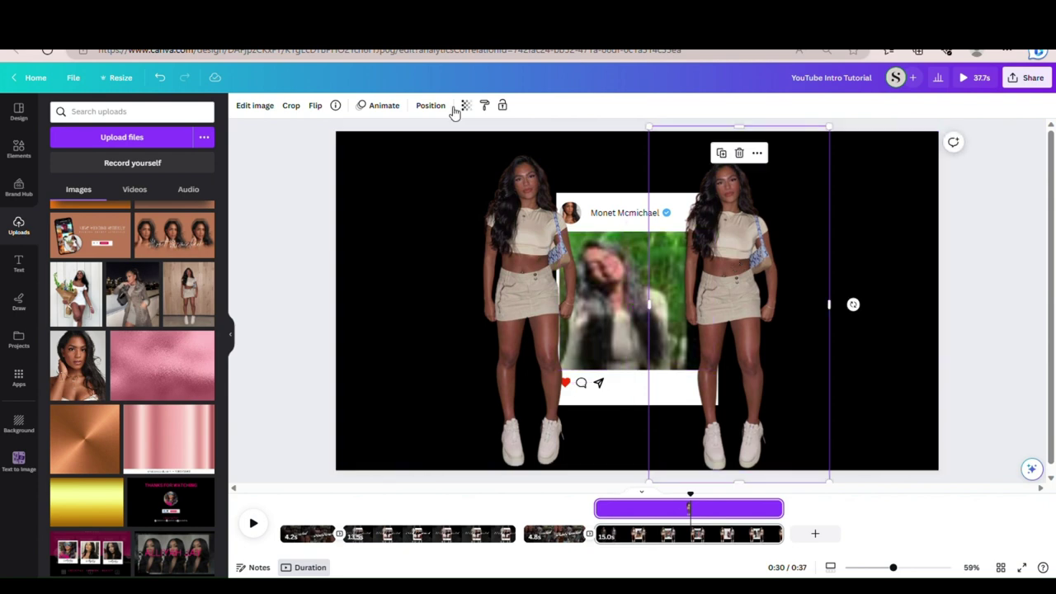
Send both woman cutouts to the back, behind the post mockup
click(530, 268)
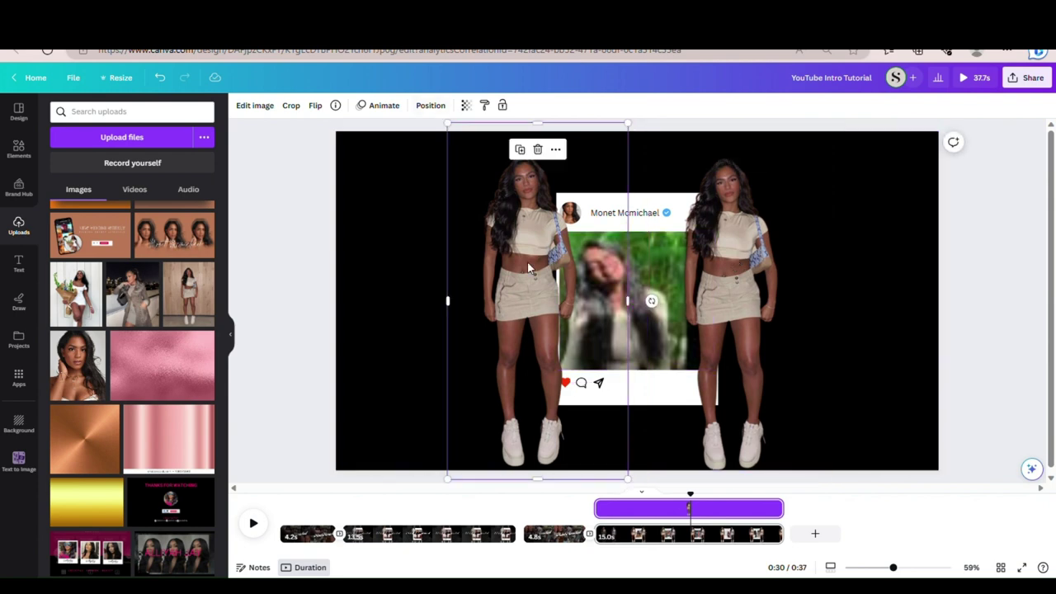
shift+click(723, 250)
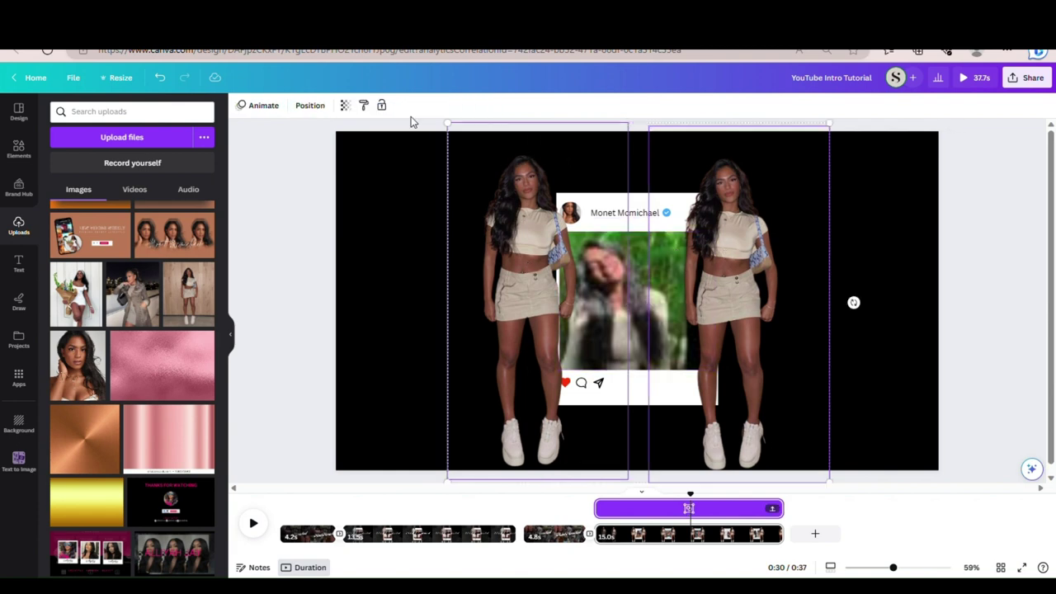
click(322, 109)
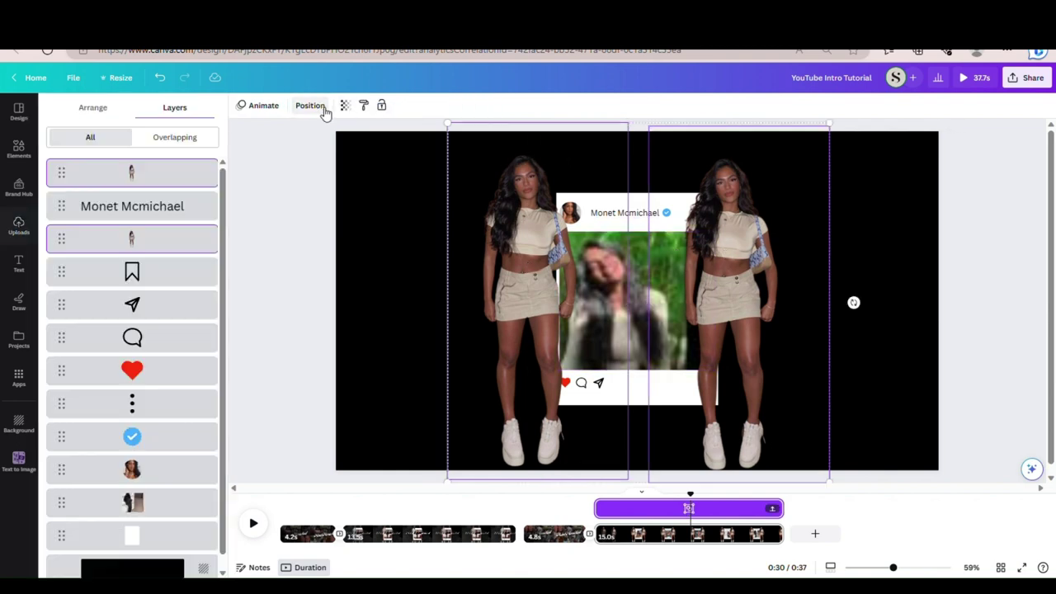
click(115, 113)
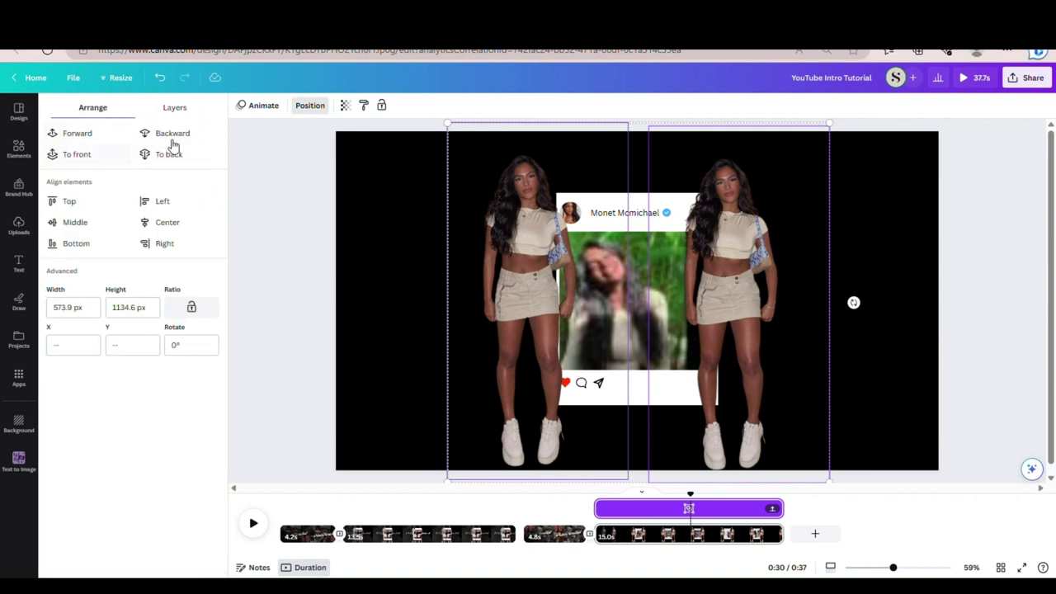
click(188, 160)
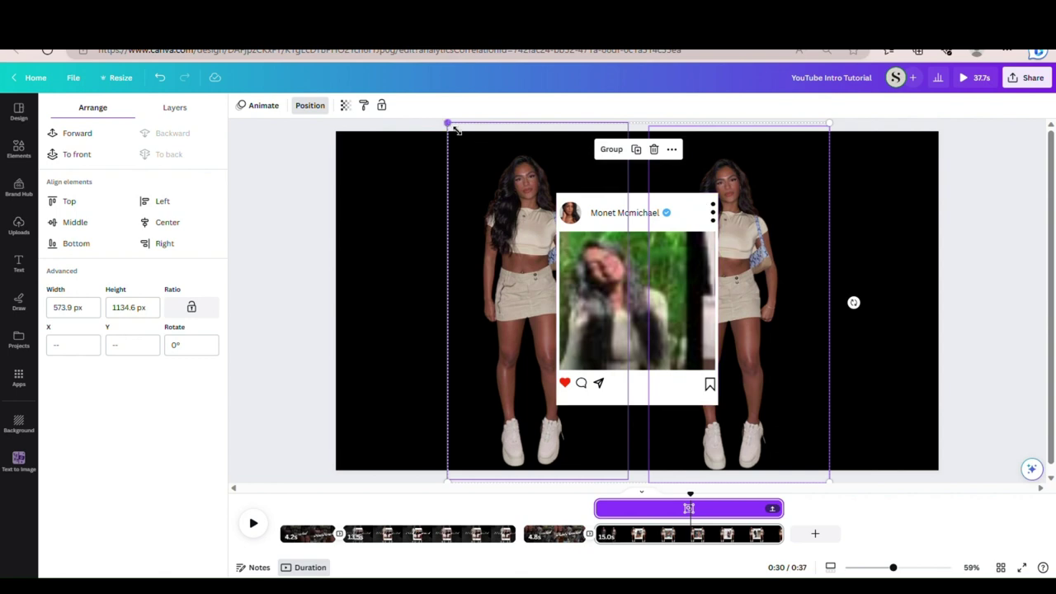
Enlarge both cutouts to about 657 × 1300 px and move them closer together behind the post
drag(454, 130, 386, 79)
drag(448, 157, 507, 224)
click(388, 233)
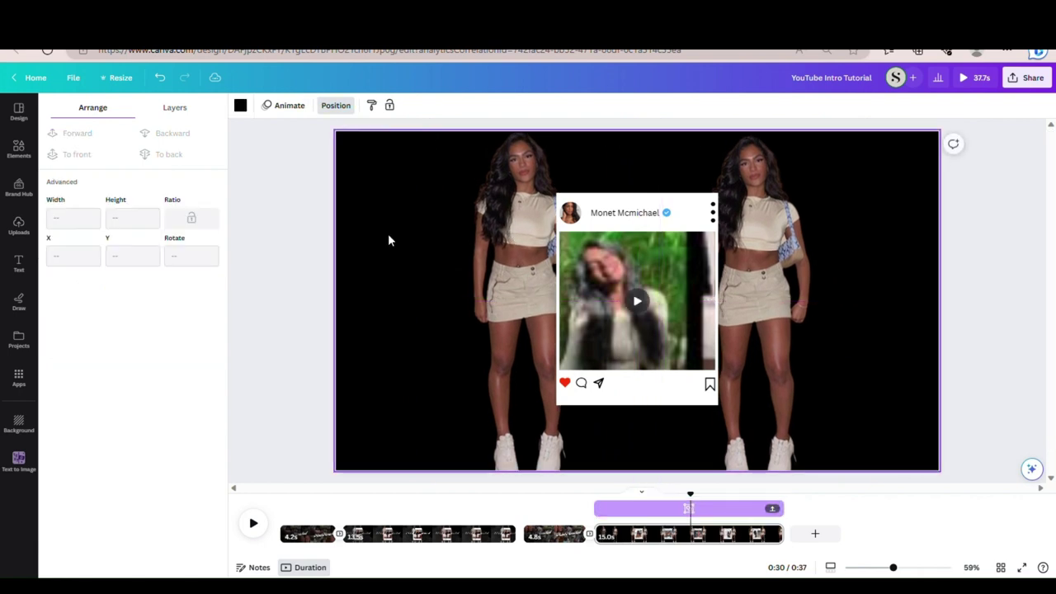
drag(493, 263, 544, 264)
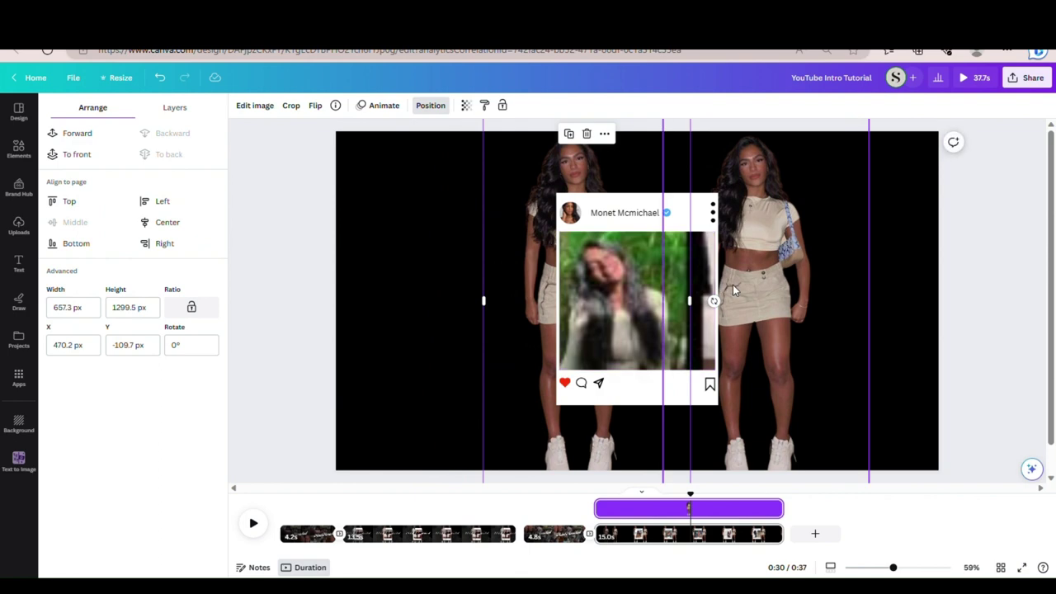
drag(754, 289, 728, 298)
click(882, 330)
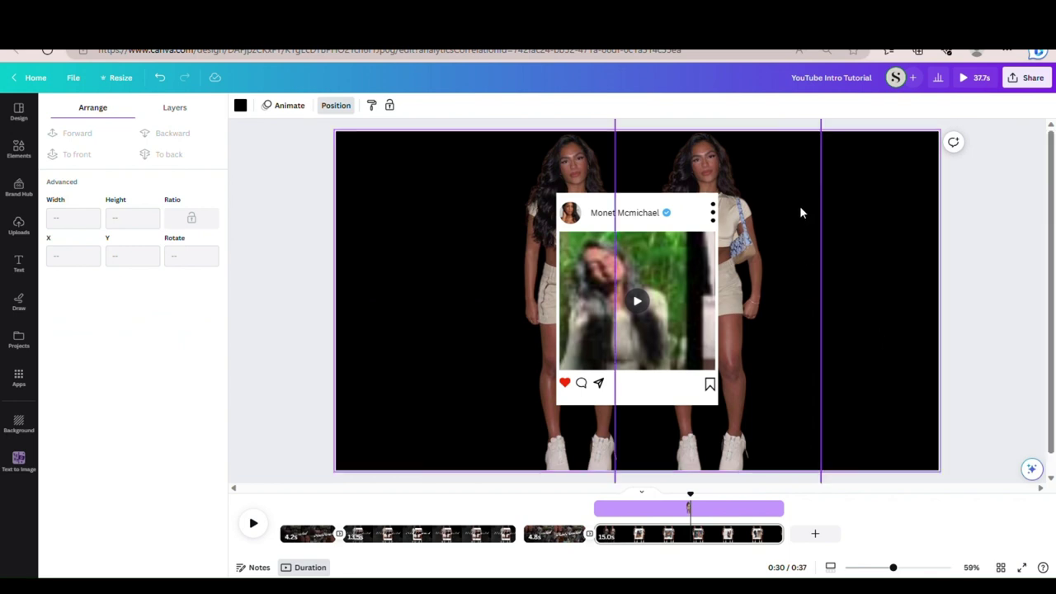
Shift the right-hand cutout slightly inward so more of it sits behind the post
click(196, 110)
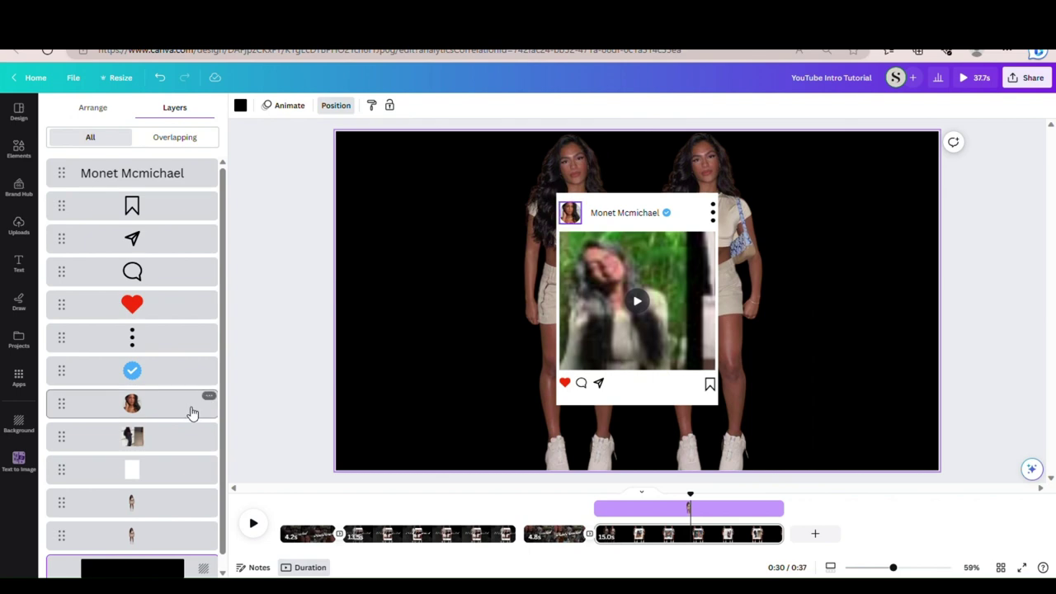
click(151, 512)
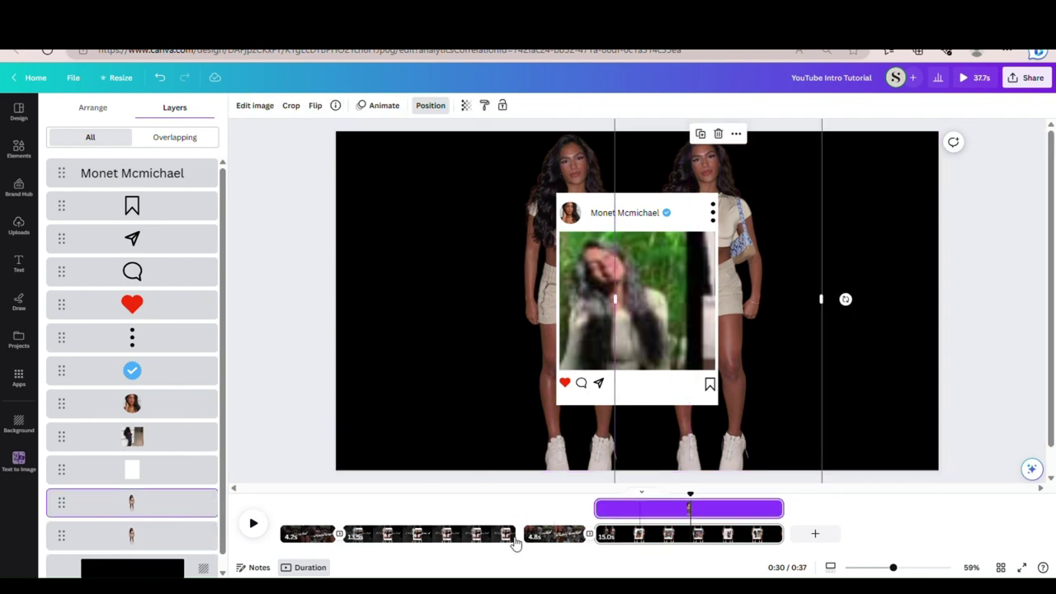
drag(790, 425, 770, 427)
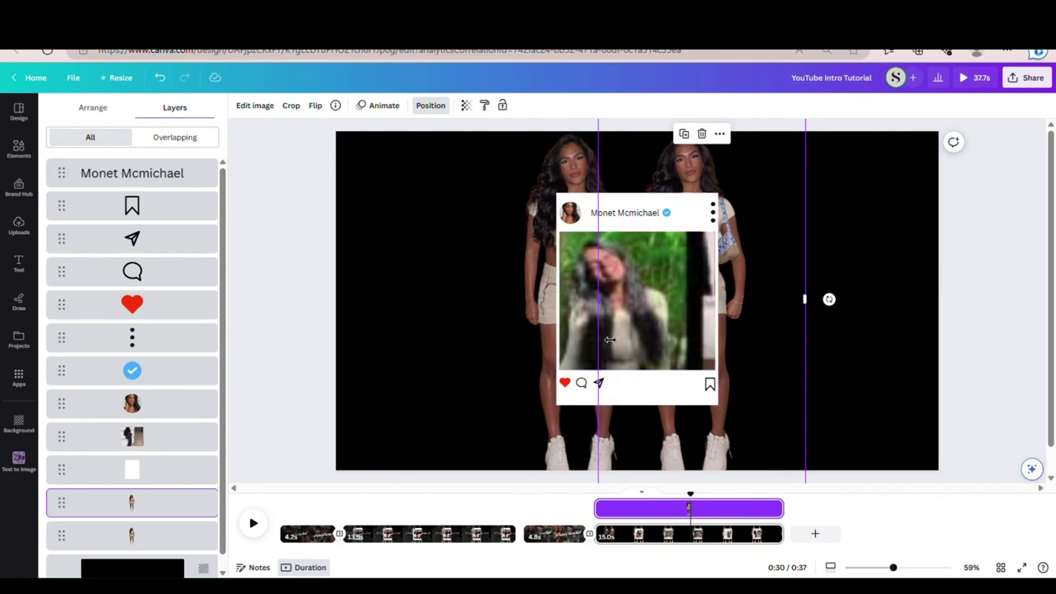
click(885, 343)
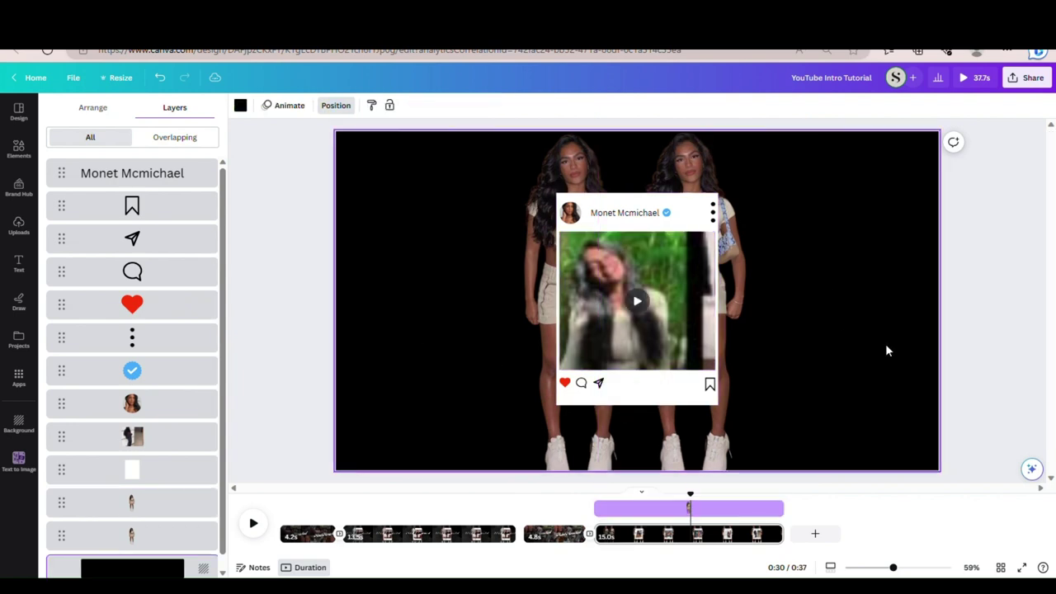
click(778, 381)
click(889, 401)
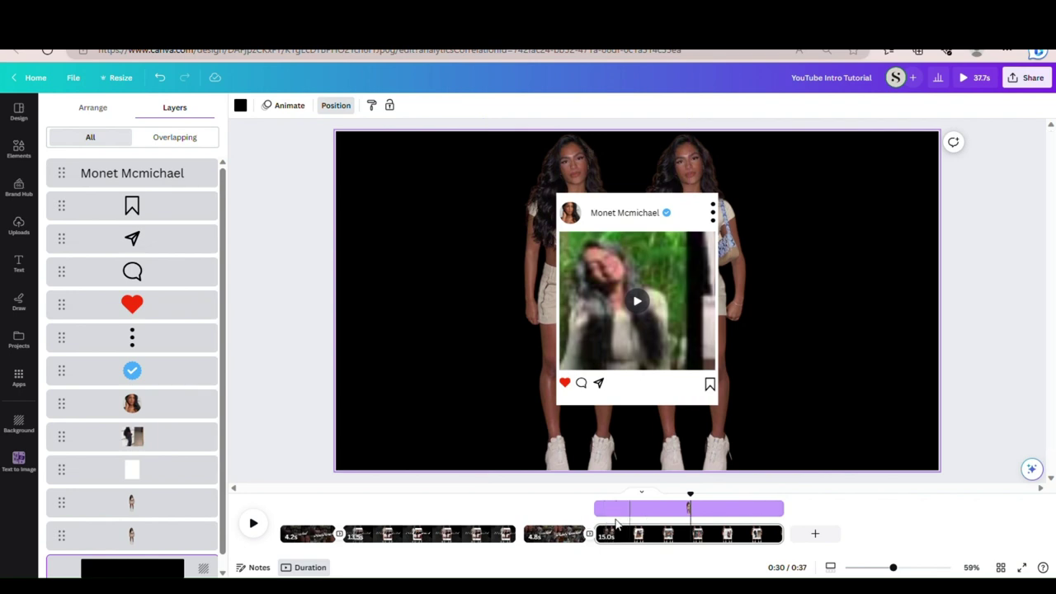
Set the transparency of both woman cutouts to 68
click(589, 146)
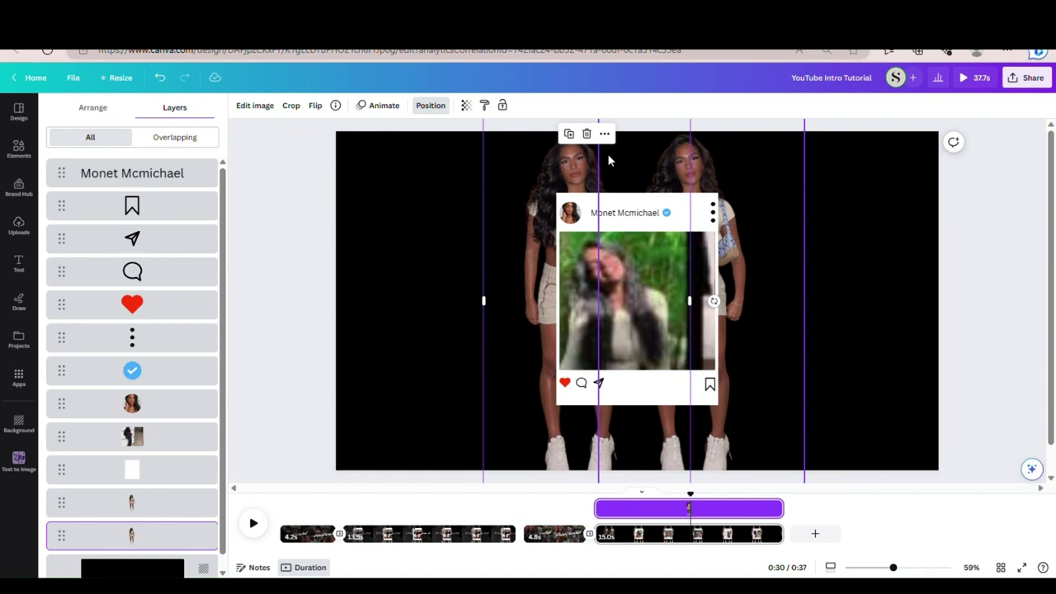
click(681, 164)
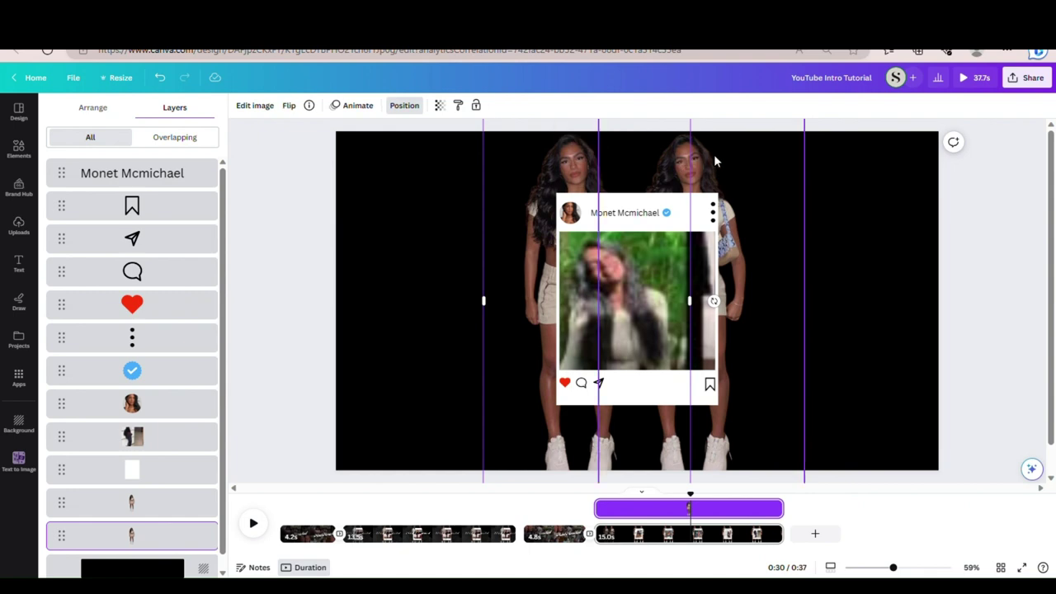
shift+click(715, 154)
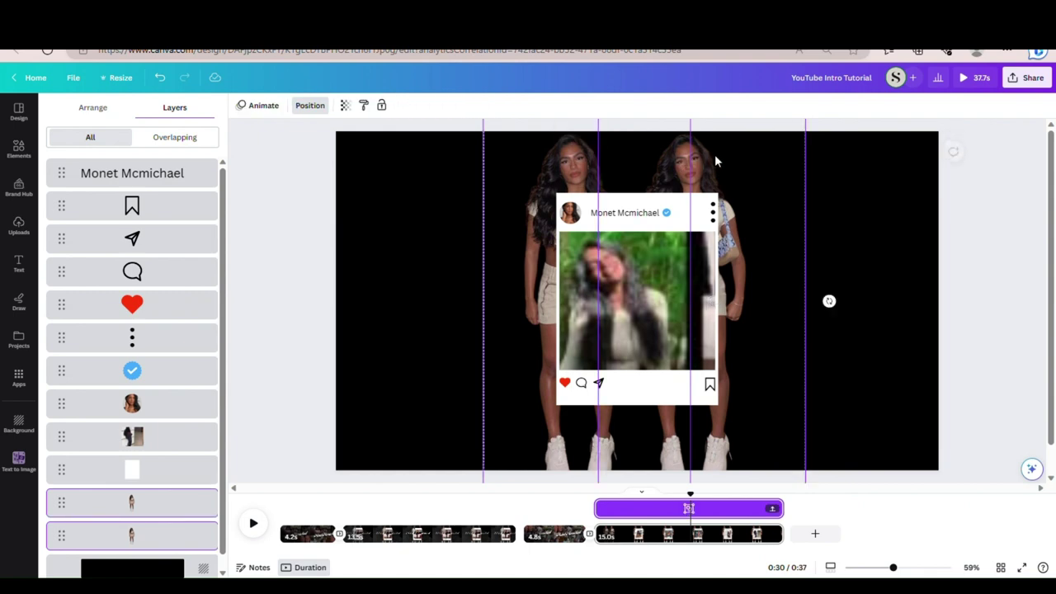
click(345, 105)
drag(345, 146, 319, 157)
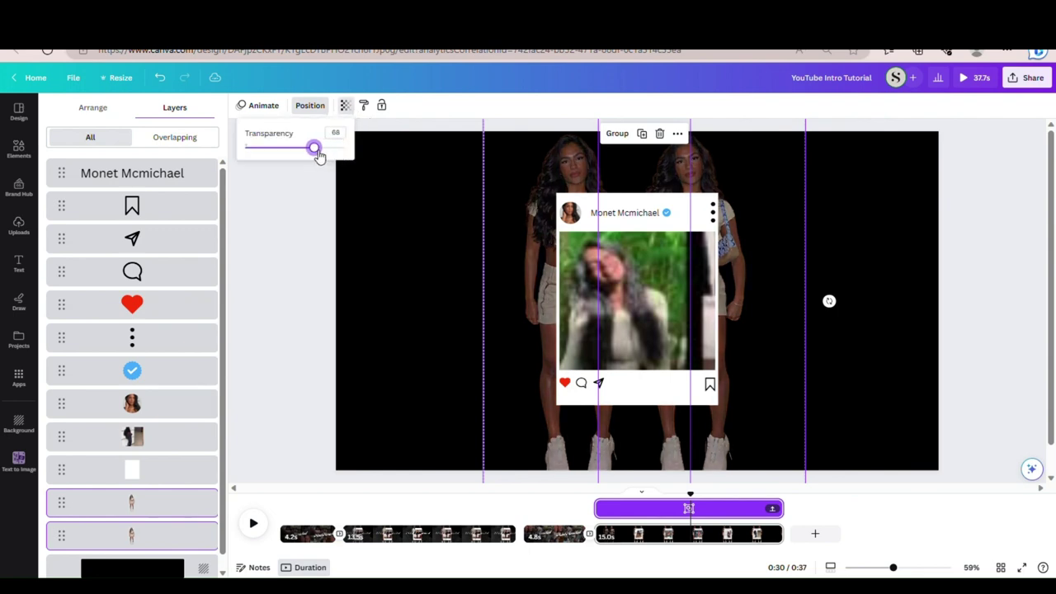
click(374, 252)
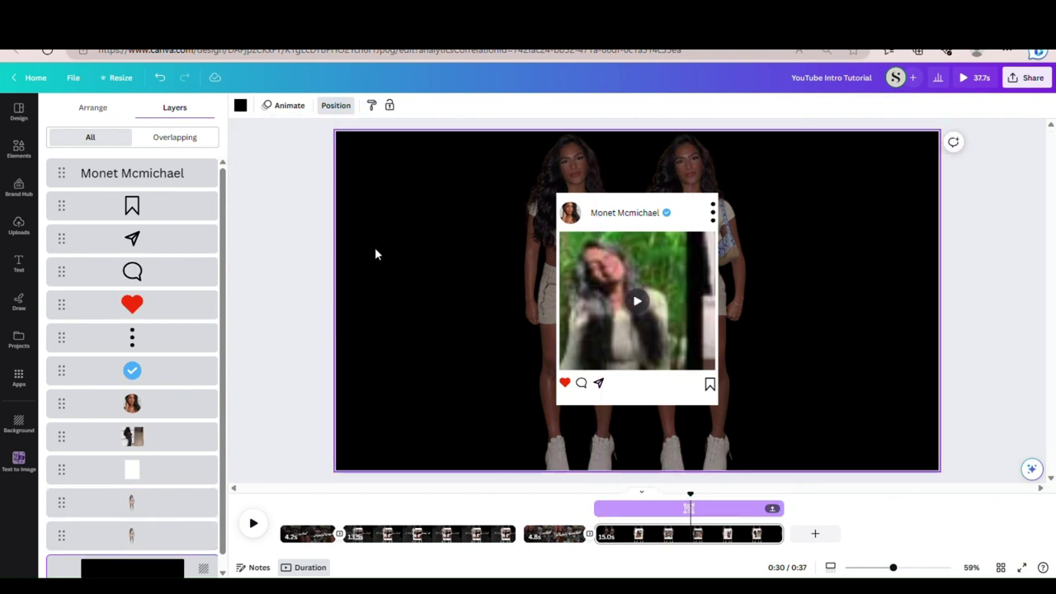
Add the text "let's stay connected" over the post mockup and enlarge it to about font size 67
text(text)
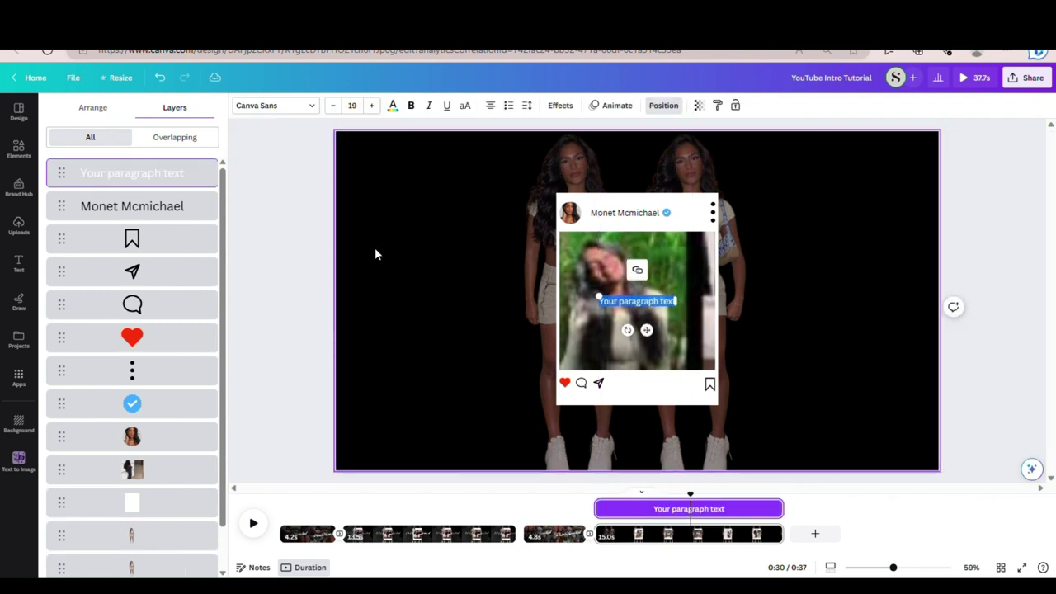
text(let')
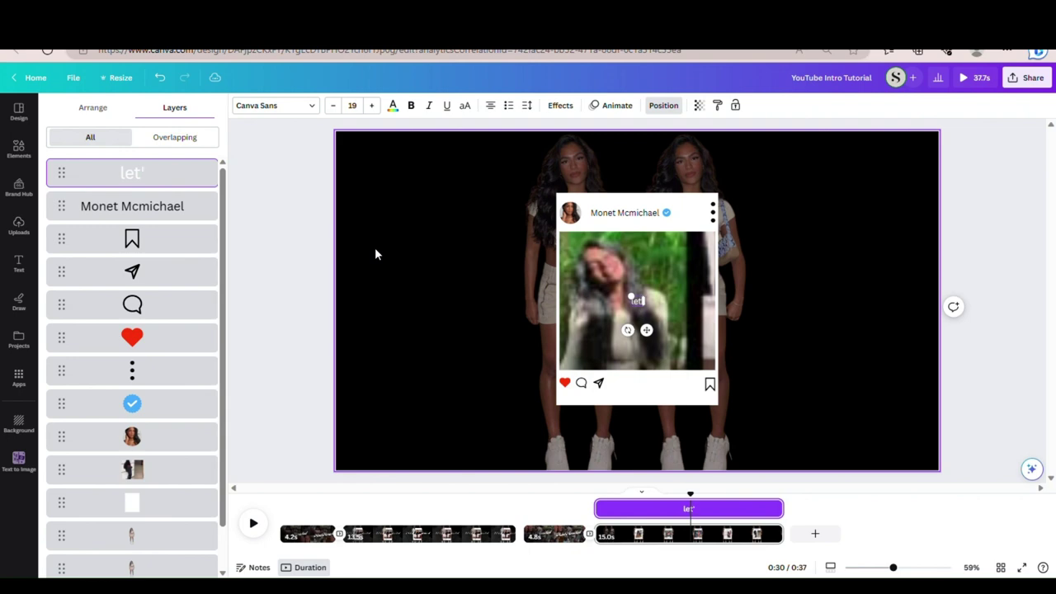
text(s stay co)
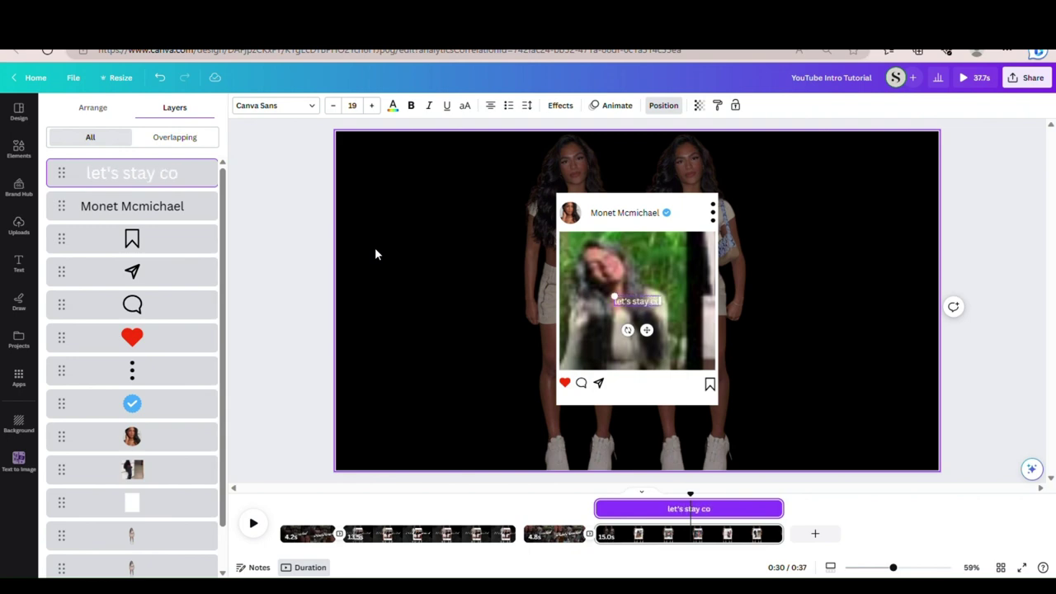
text(nnected)
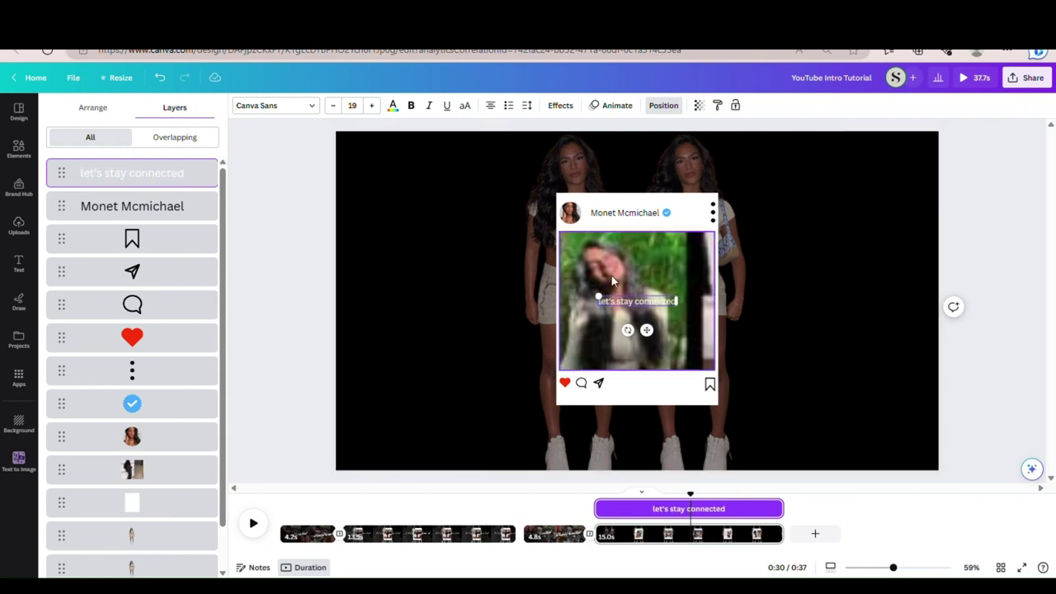
drag(600, 295, 405, 272)
click(423, 322)
click(424, 294)
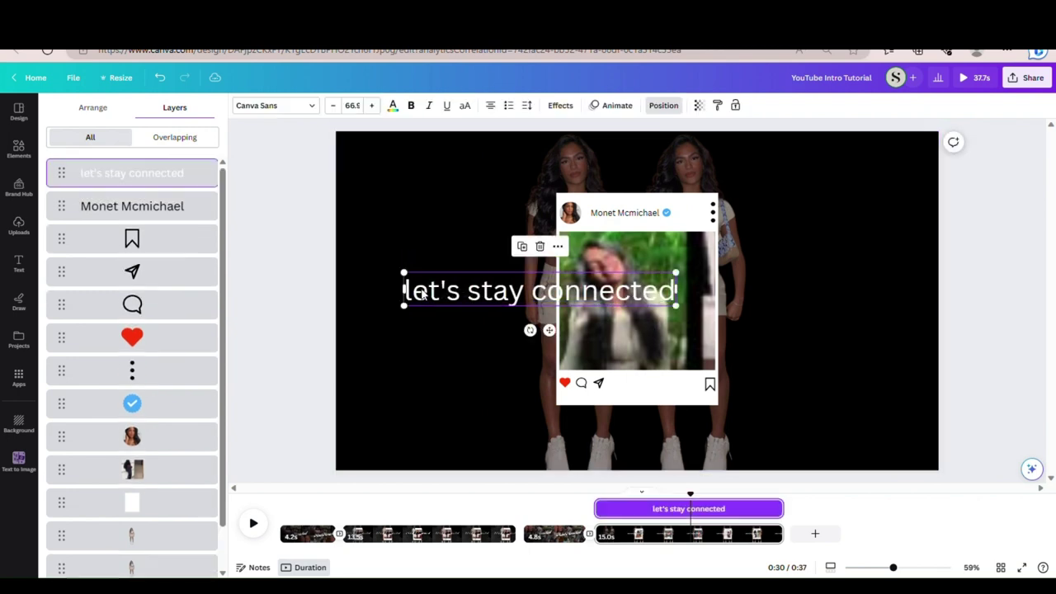
Set the "let's stay connected" text in the Carlsons Script font and enlarge it to about size 121
click(272, 106)
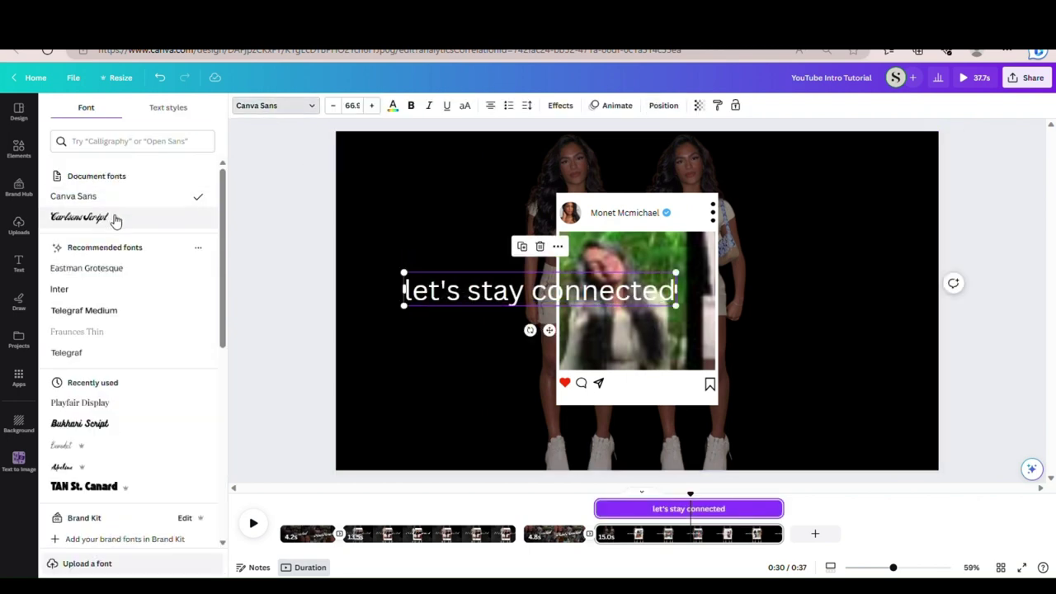
click(109, 218)
drag(664, 300, 842, 332)
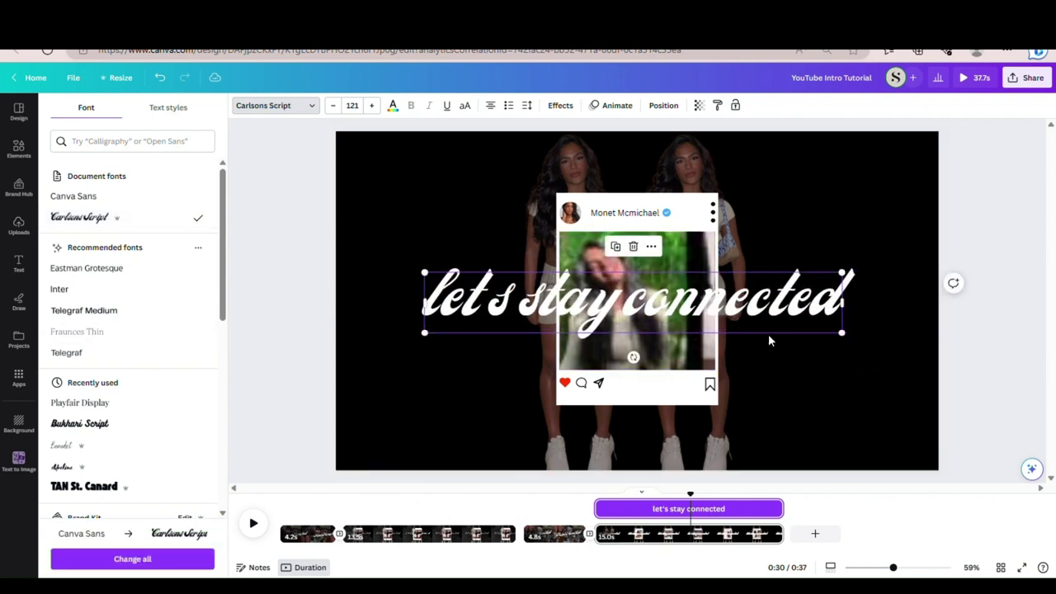
Centre the "let's stay connected" text horizontally over the post and move it up to about Y 410 px
drag(768, 333, 777, 330)
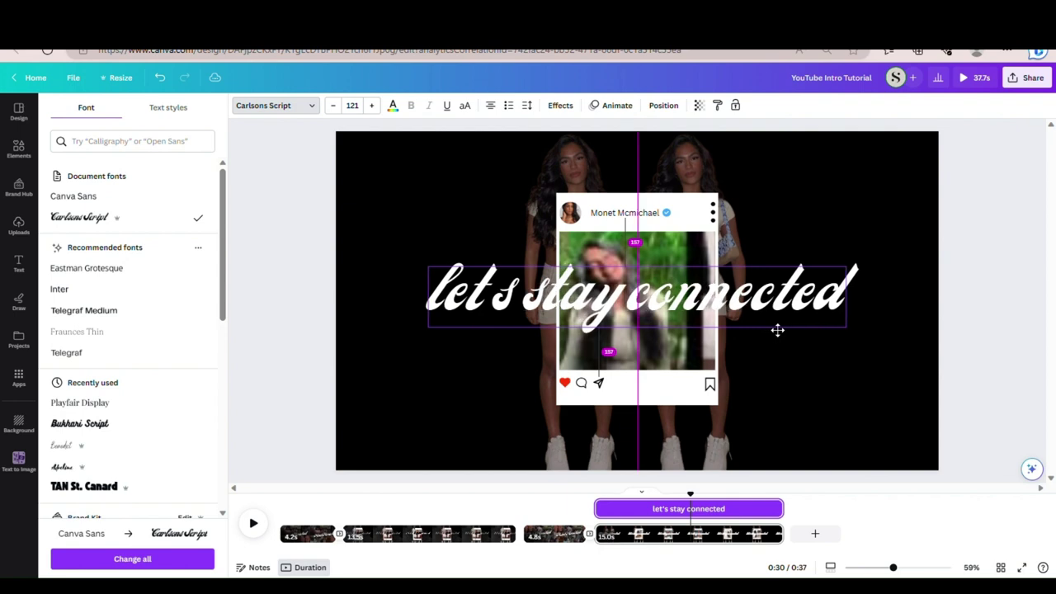
click(680, 109)
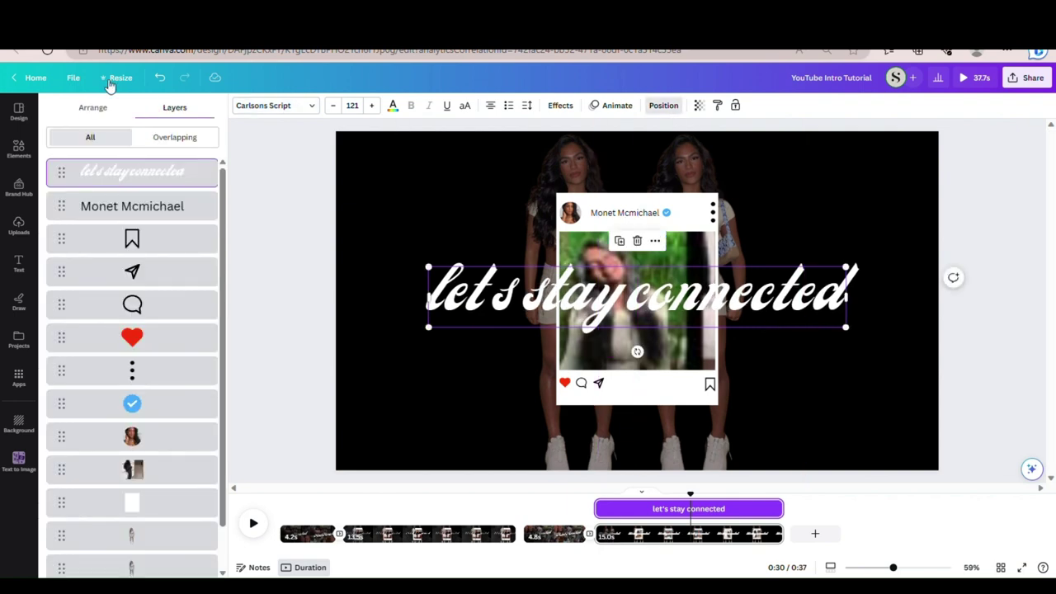
click(93, 108)
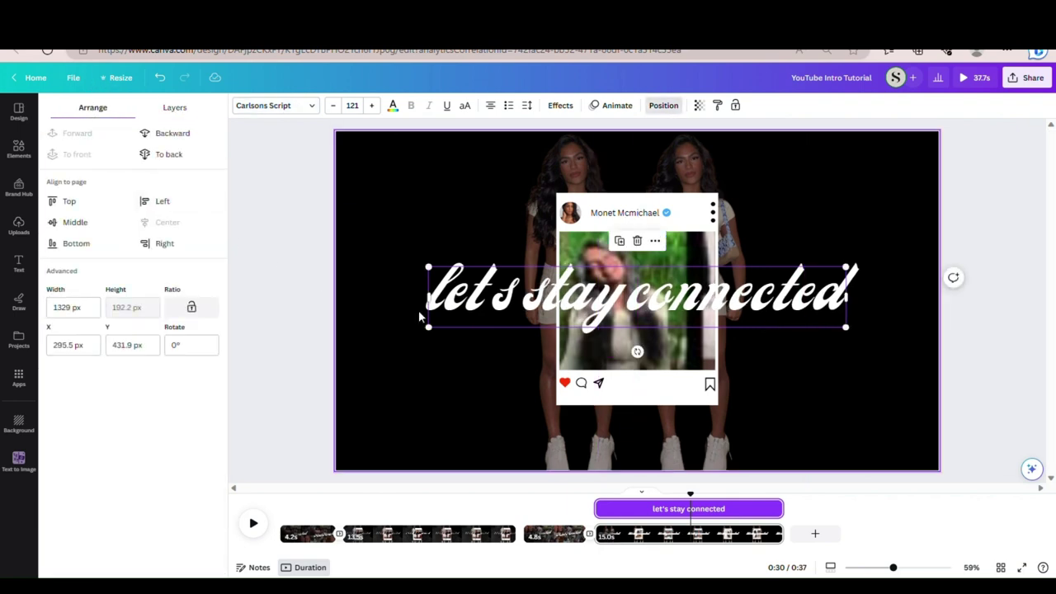
drag(527, 313, 530, 311)
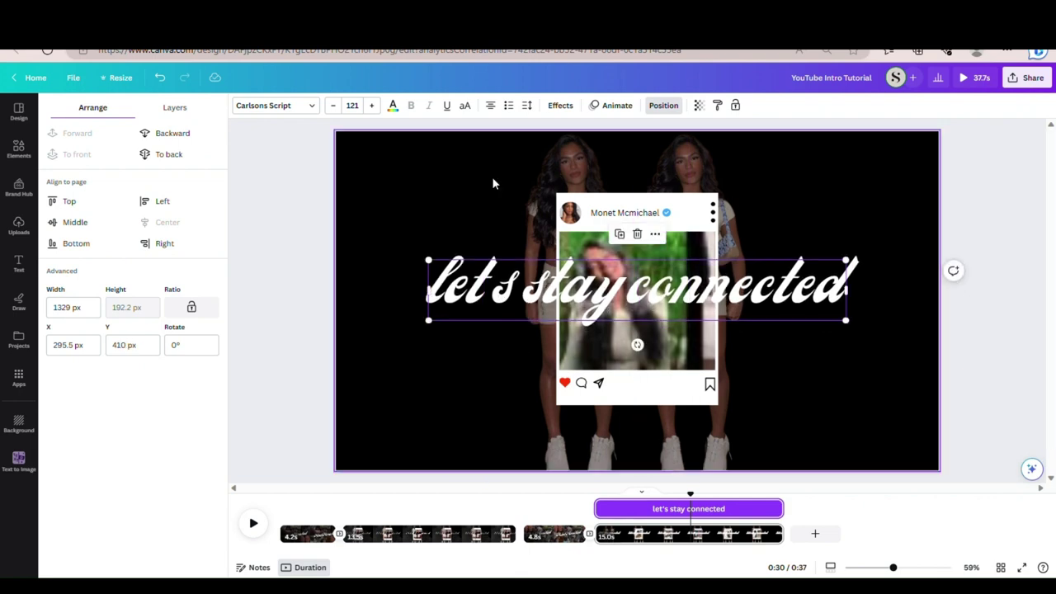
Increase the letter spacing of "let's stay connected" until the text is about 1558 px wide
click(528, 107)
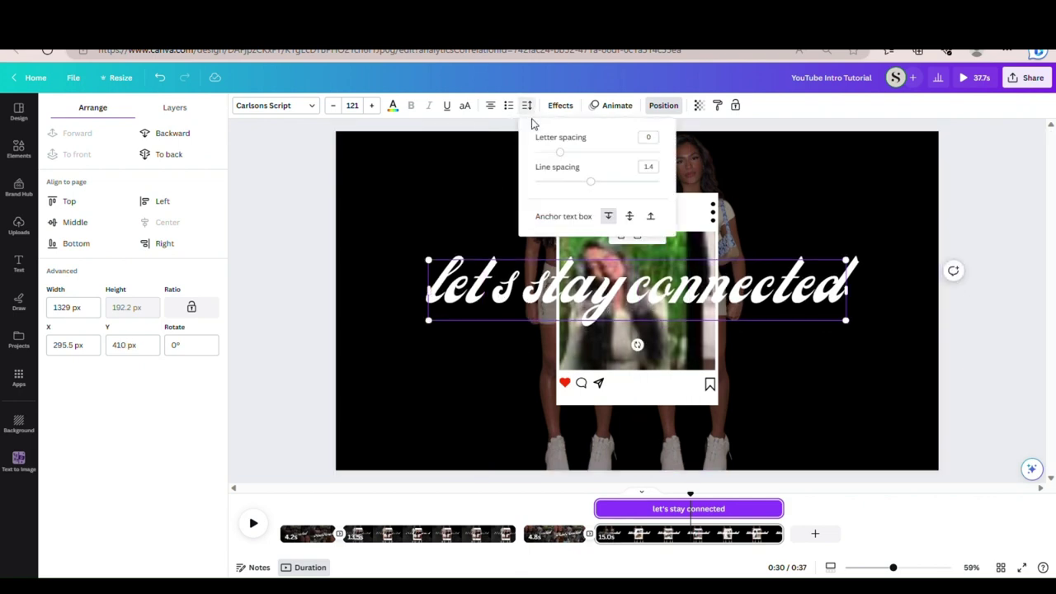
drag(562, 155, 568, 154)
click(365, 189)
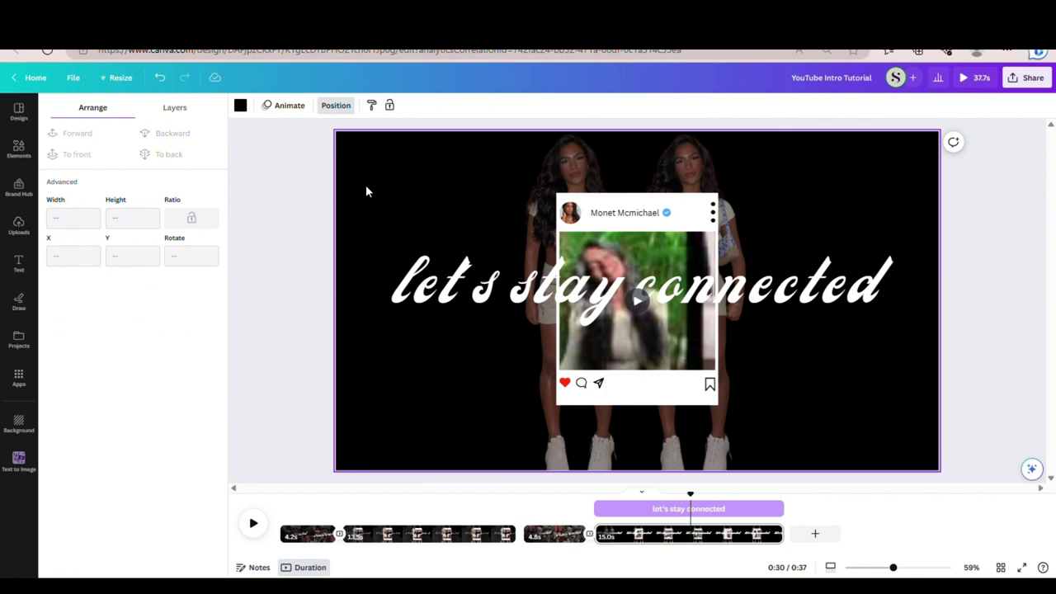
click(410, 282)
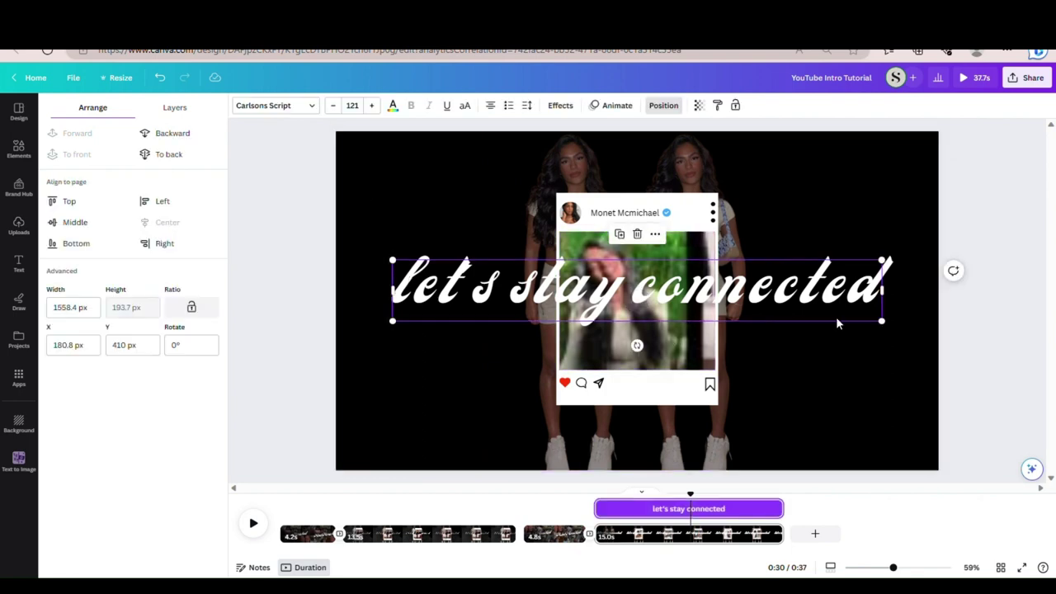
Shorten the timing of the "let's stay connected" text to about 2.6 s from the page's start
mouse_move(788, 506)
drag(788, 510, 634, 511)
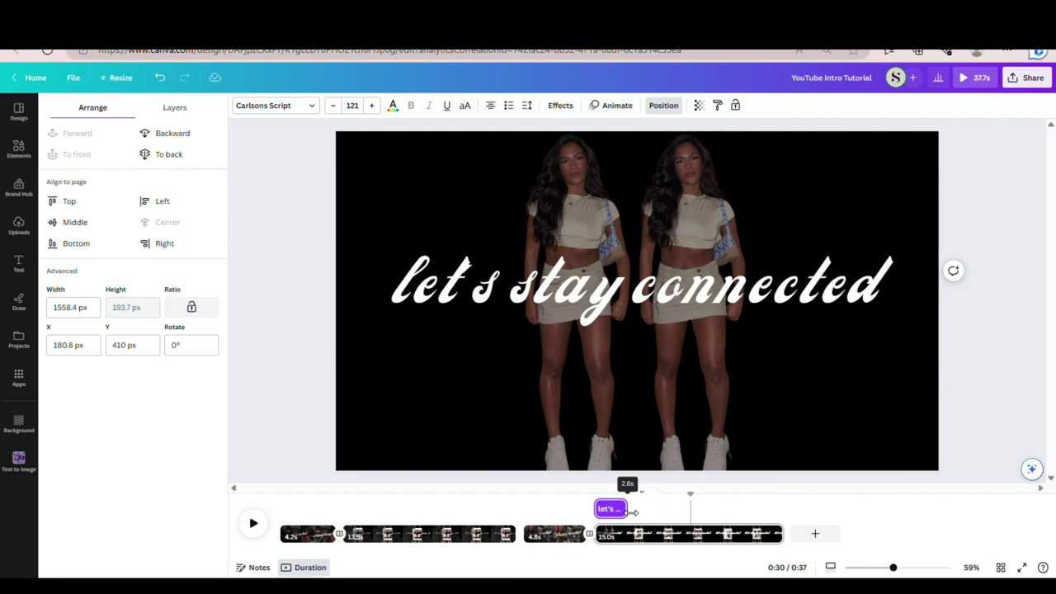
drag(634, 512, 635, 513)
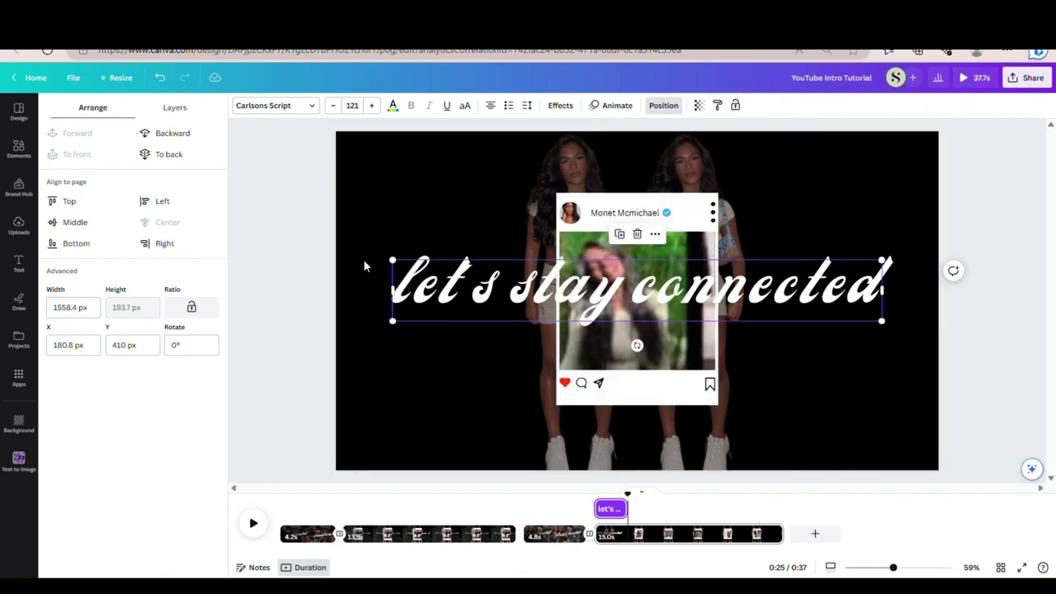
Search the elements for "smoke" videos and add the 19.0 s grey smoke clip to the page
click(29, 161)
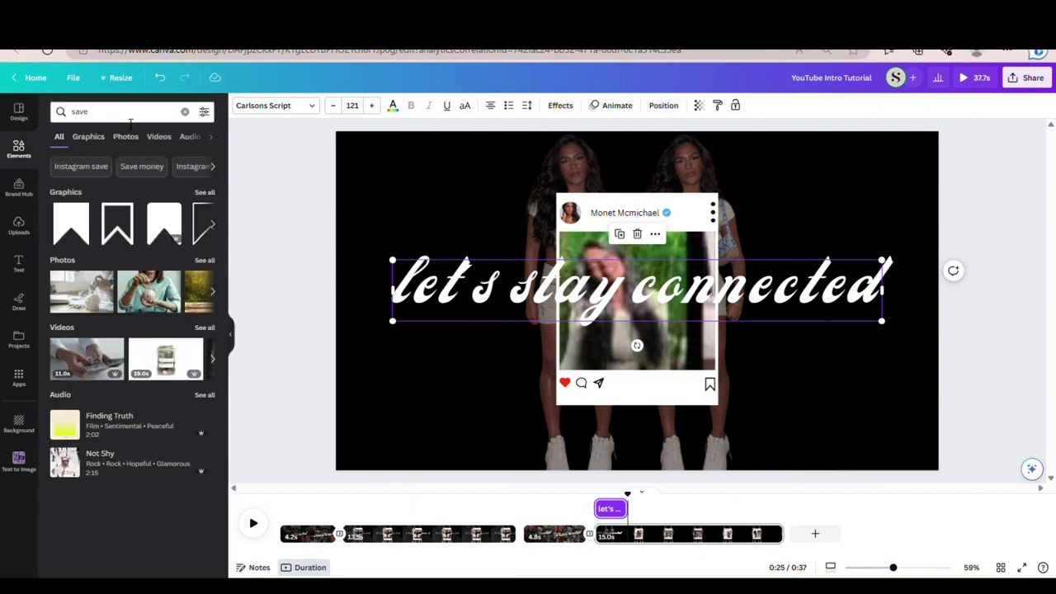
click(187, 113)
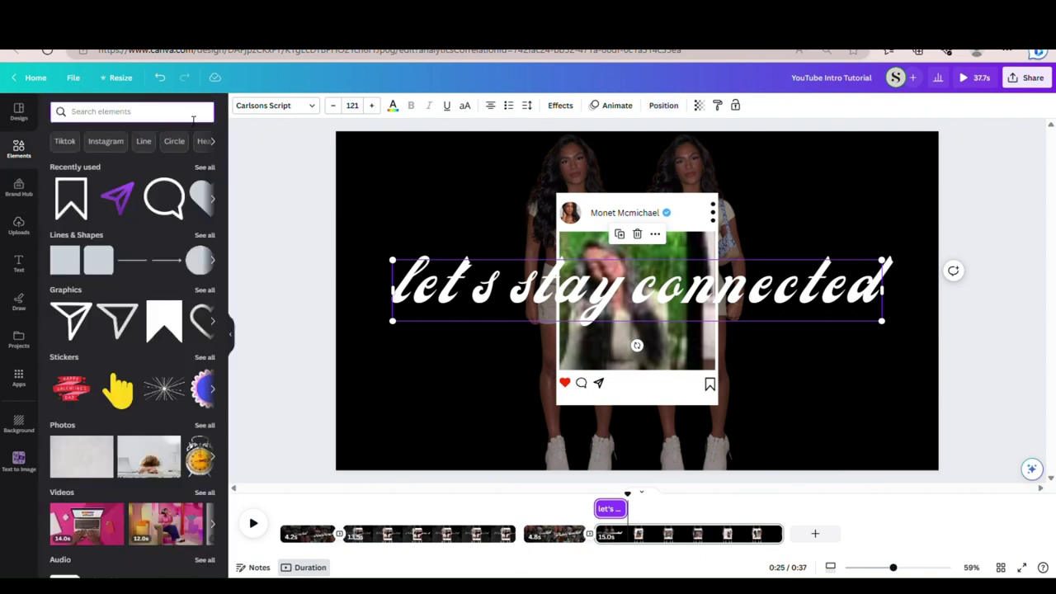
text(smoke)
key(Return)
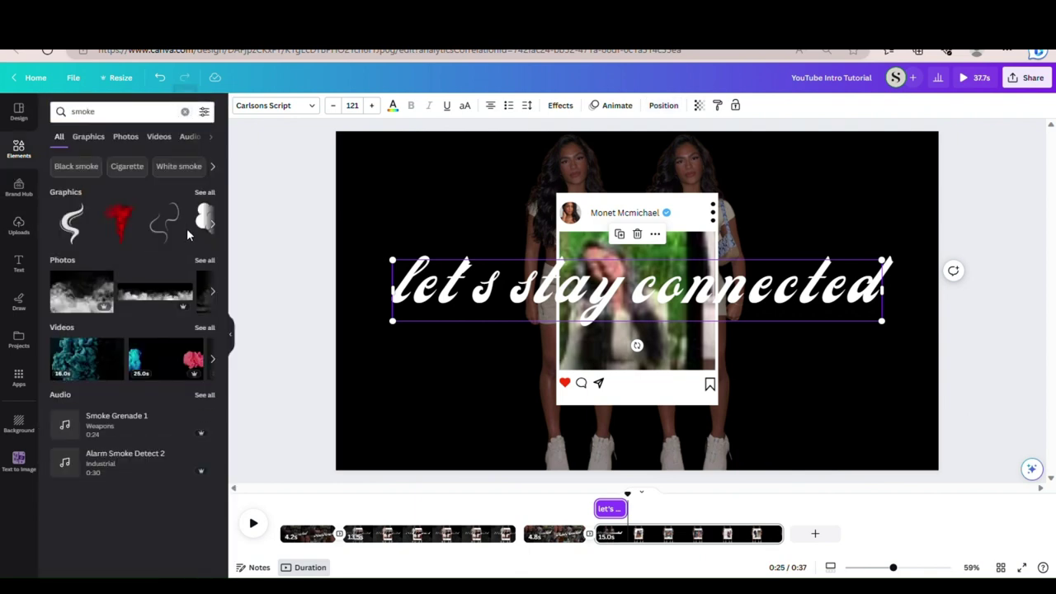
click(203, 329)
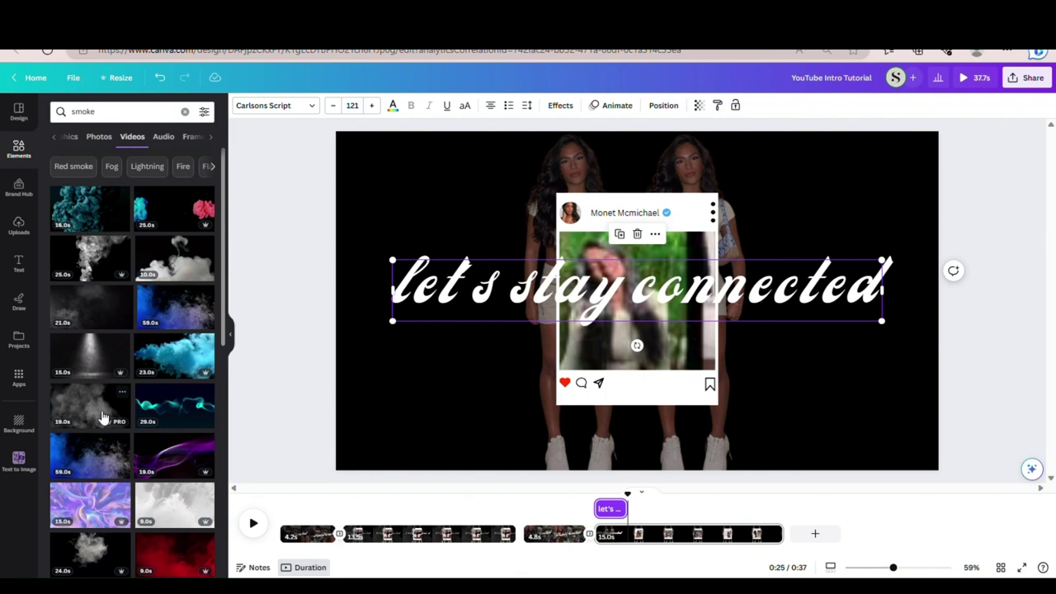
click(103, 418)
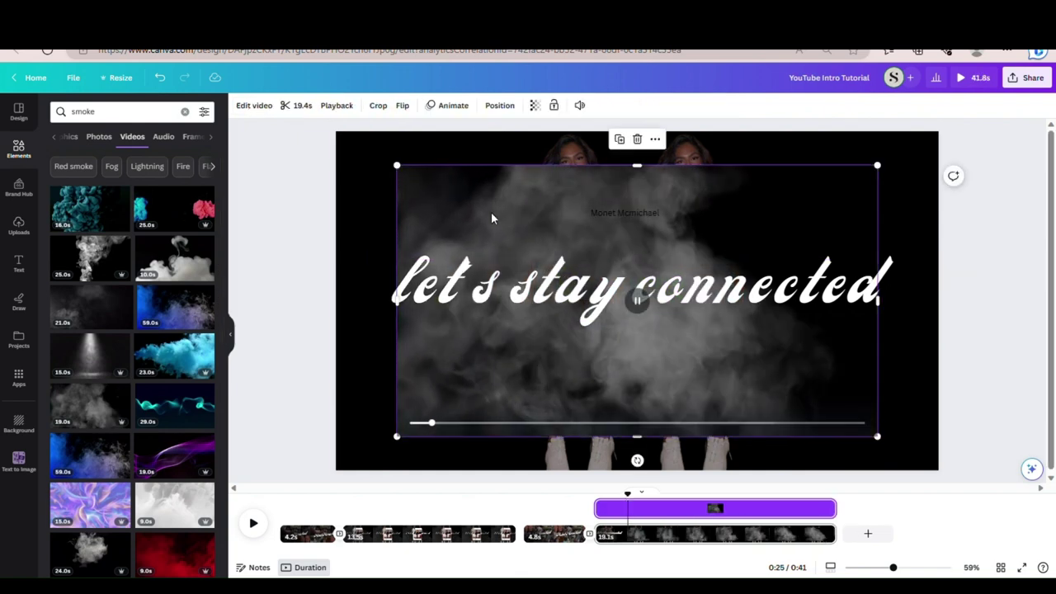
Move and stretch the smoke video to about 1893 × 1097 px so it covers nearly the whole page
drag(476, 210, 443, 198)
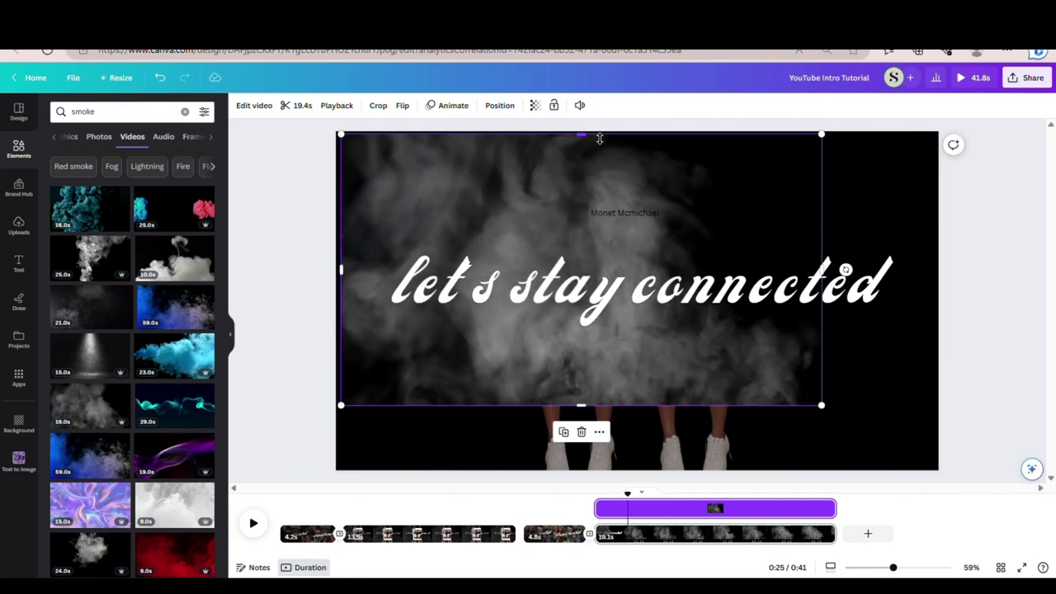
drag(593, 131, 592, 130)
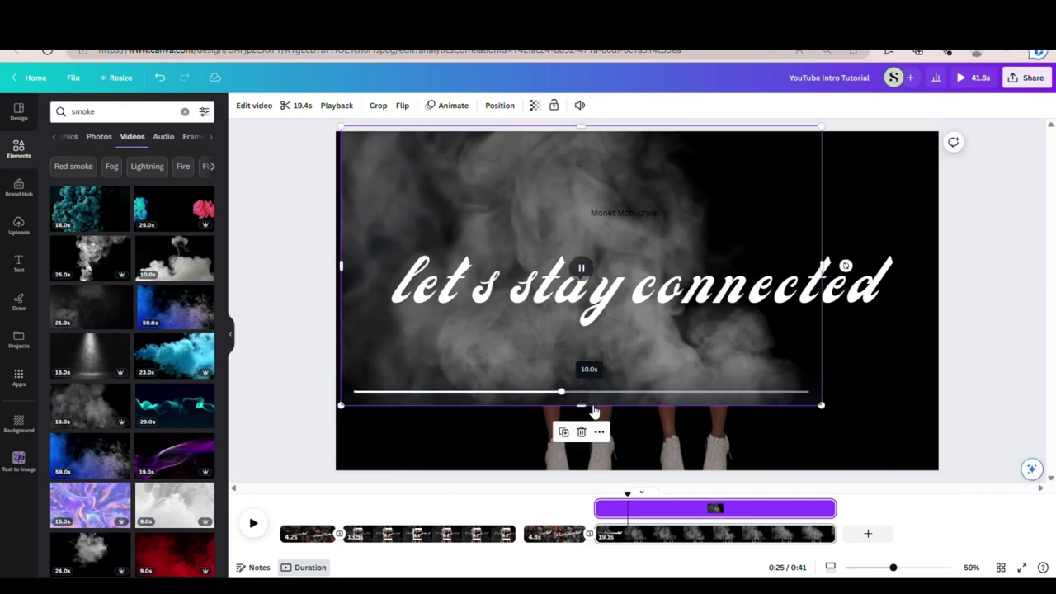
drag(590, 414, 600, 479)
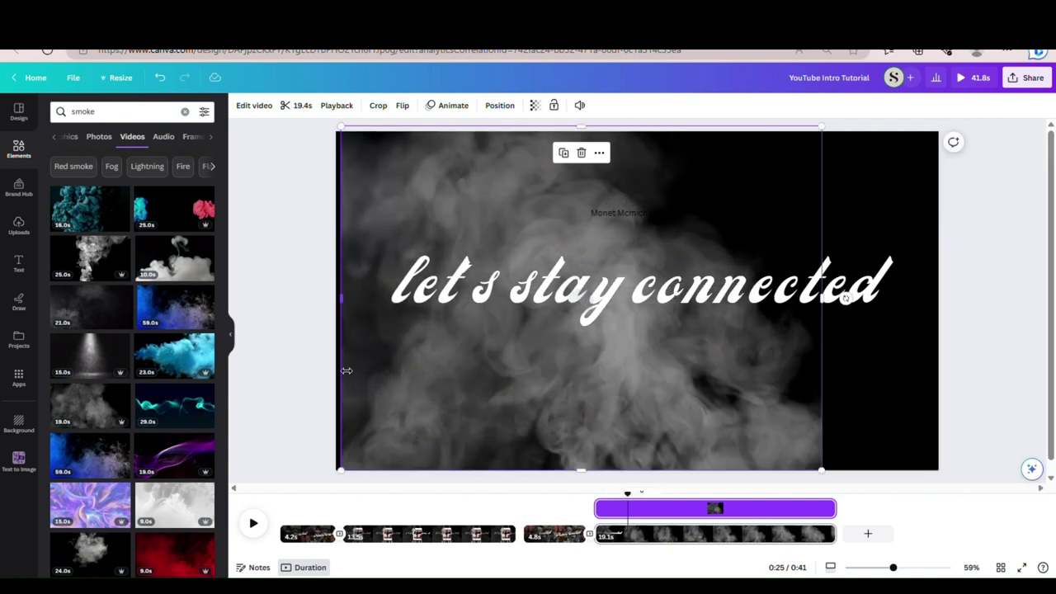
drag(351, 300, 348, 301)
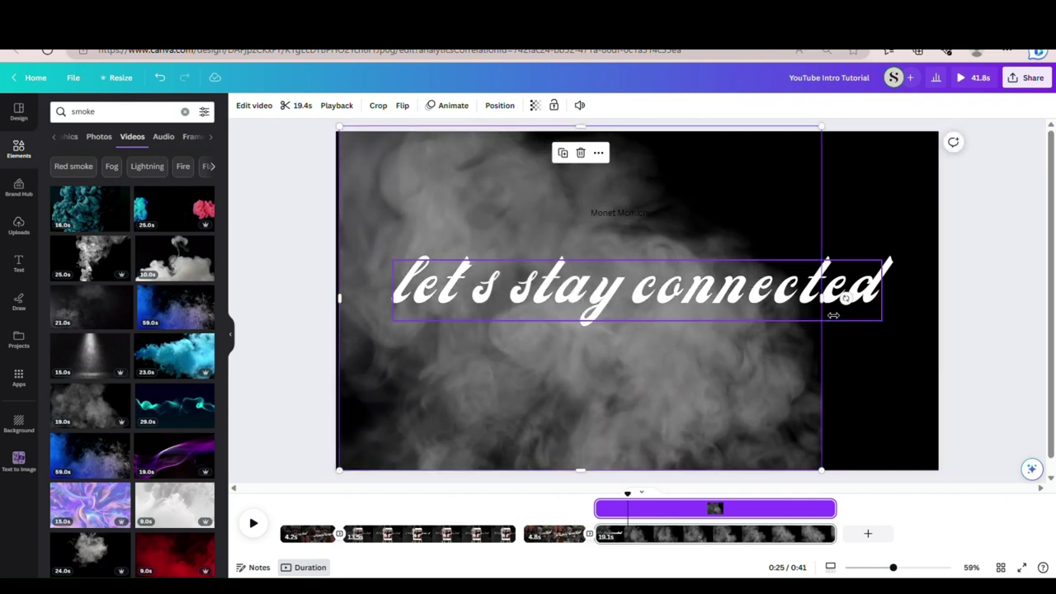
drag(830, 313, 941, 320)
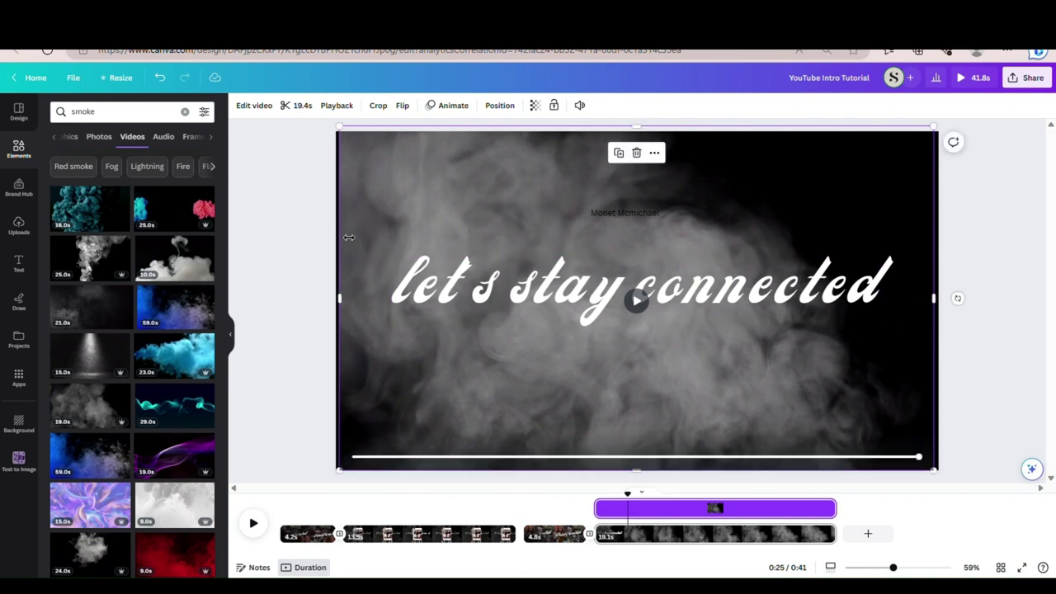
Reorder the smoke video so it sits directly behind the white post card and above the woman cutouts
click(498, 107)
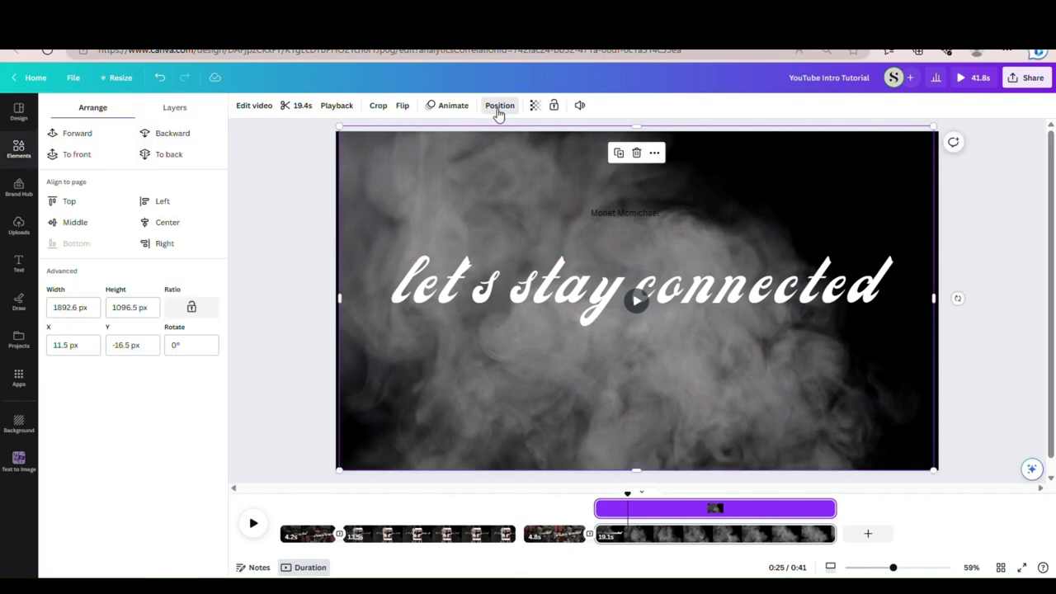
click(202, 115)
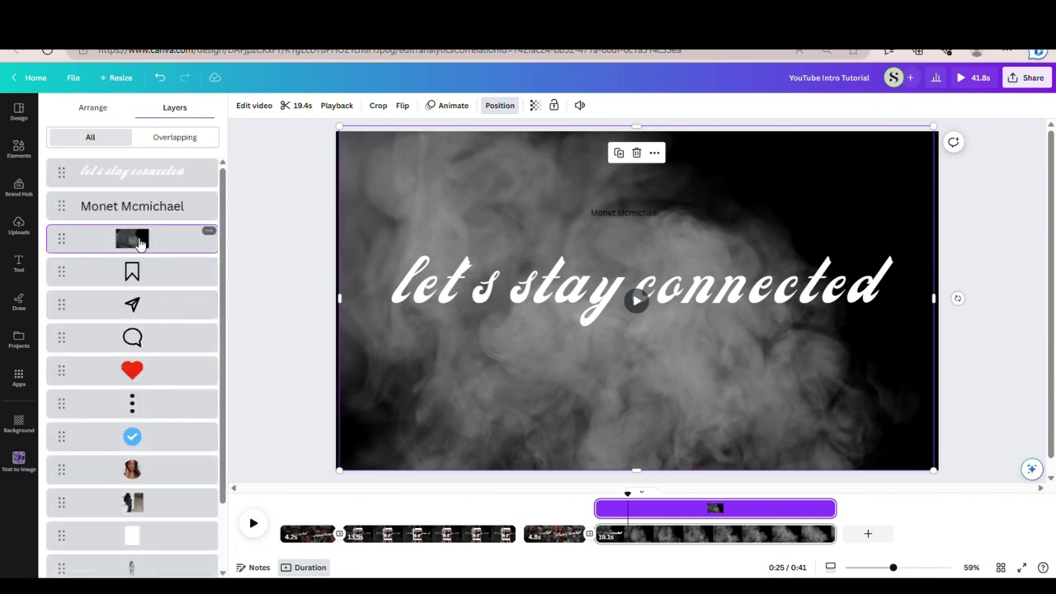
drag(144, 254, 141, 512)
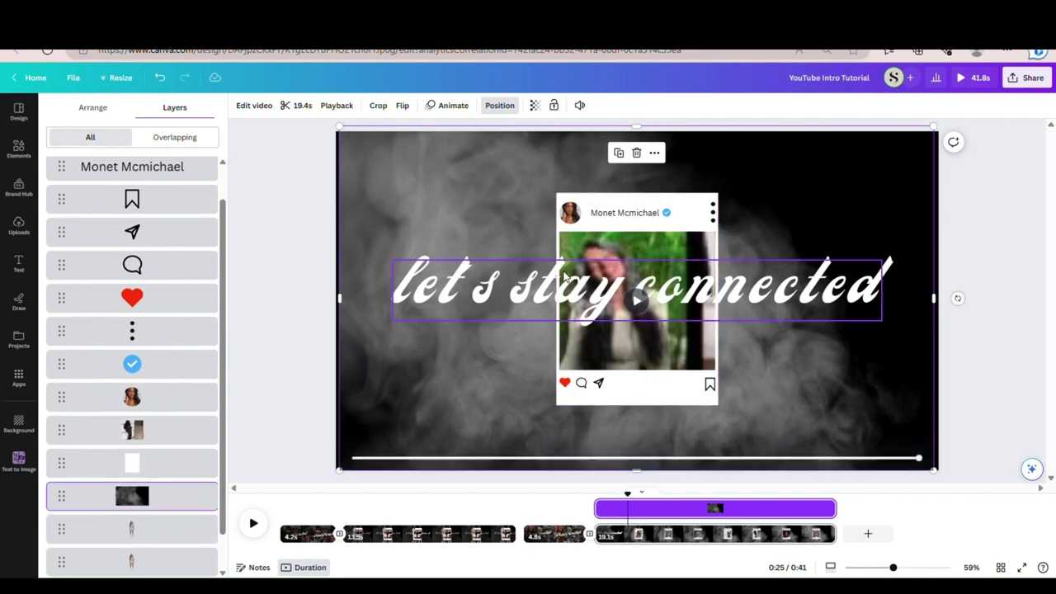
Set the smoke video's transparency to 27 and deselect it
click(535, 106)
drag(535, 147, 467, 164)
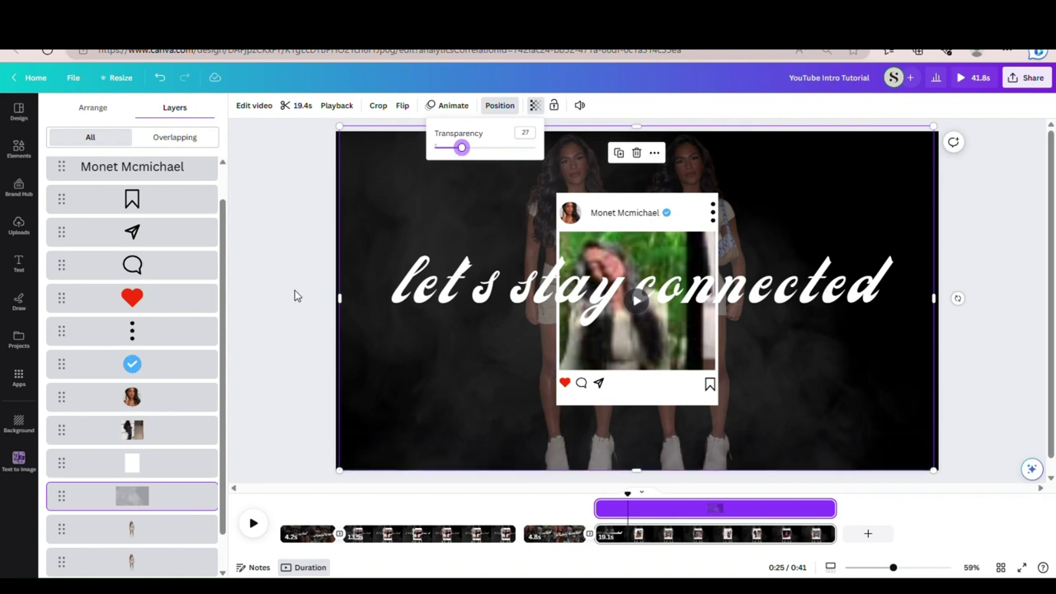
click(312, 383)
Add the text "FASHION - BEAUTY - LIFESTYLE" and place it centred just below the post mockup
key(t)
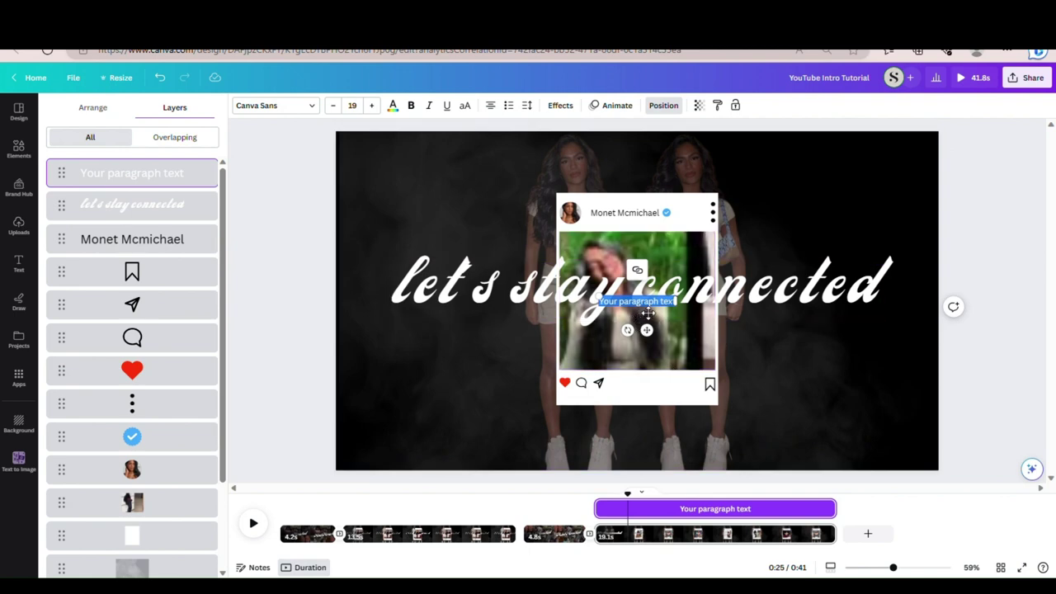
text(FASHION - BEAUTY)
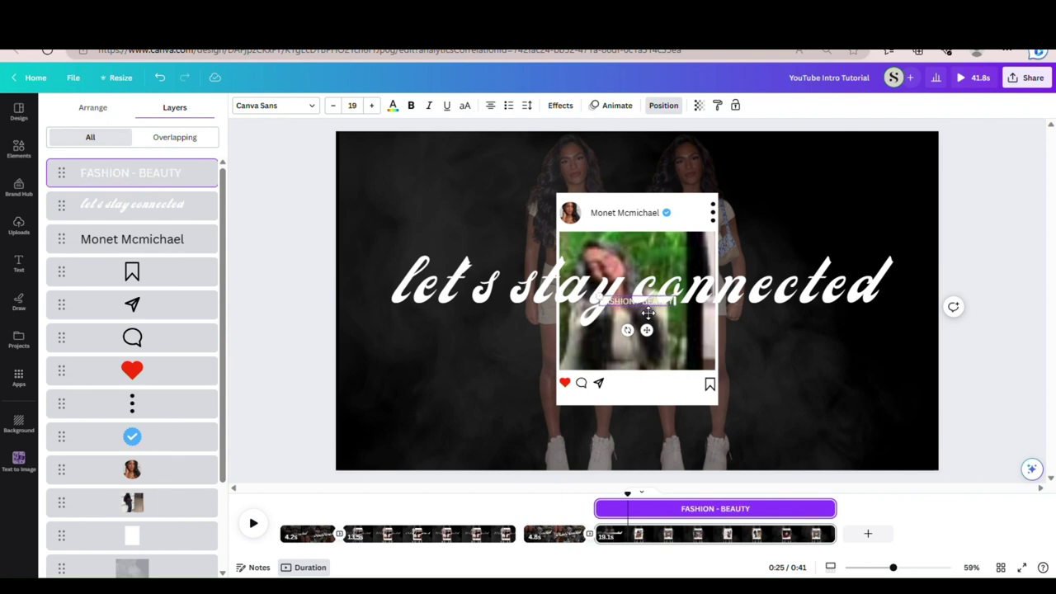
text( - LIFES)
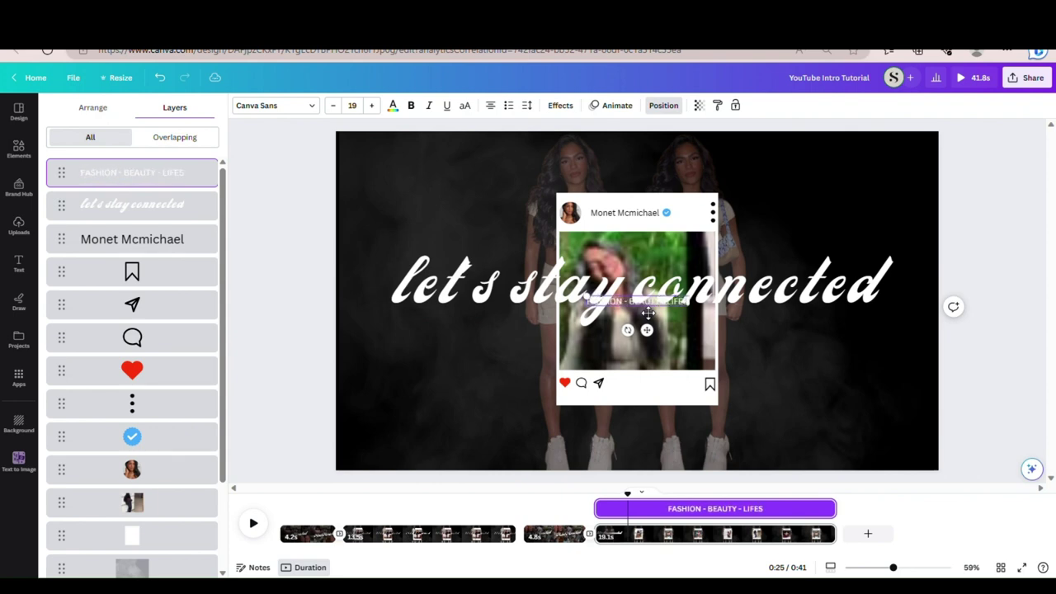
text(TYLE)
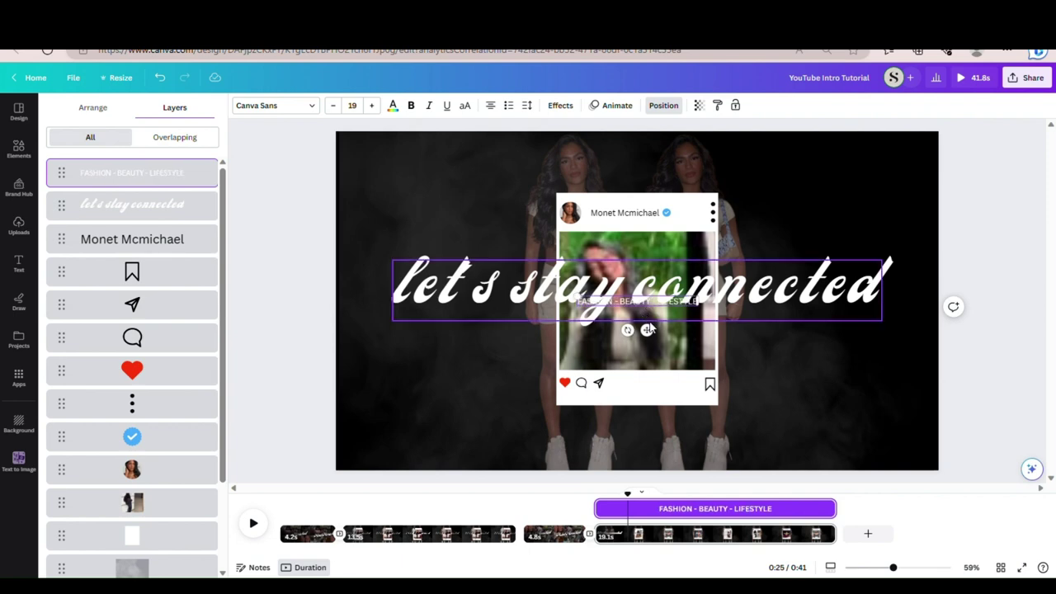
drag(656, 332, 651, 464)
drag(656, 463, 655, 465)
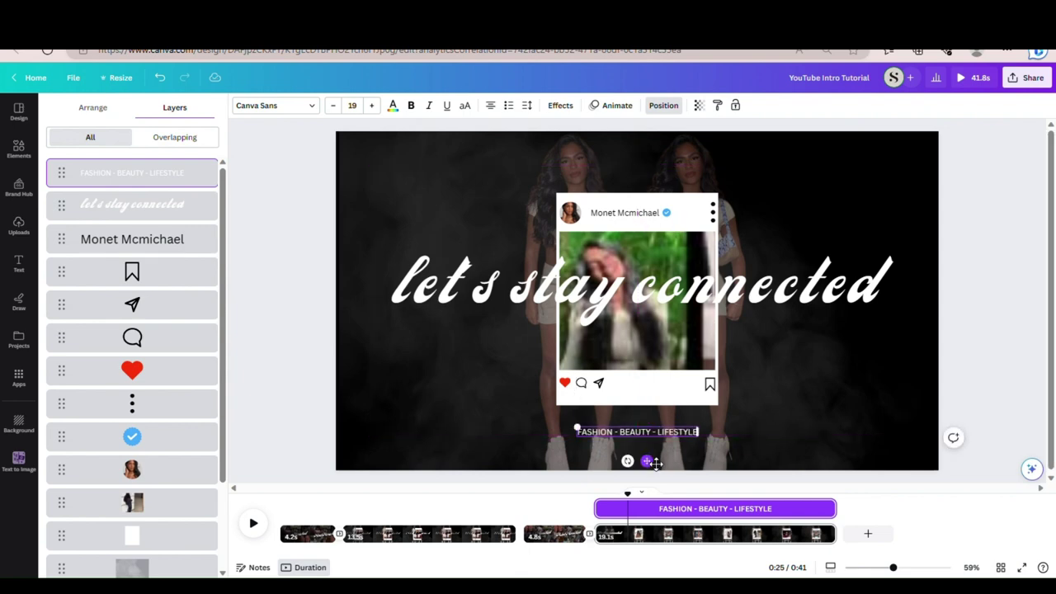
Enlarge the "FASHION - BEAUTY - LIFESTYLE" text to size 21 and widen its letter spacing to 135
click(372, 106)
click(373, 106)
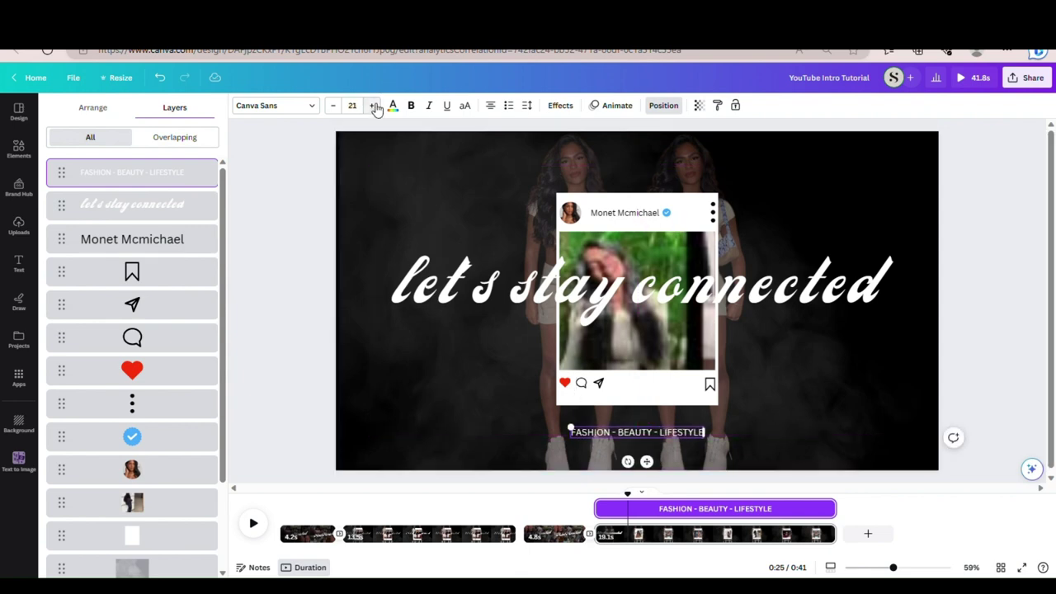
click(532, 108)
drag(562, 154, 580, 159)
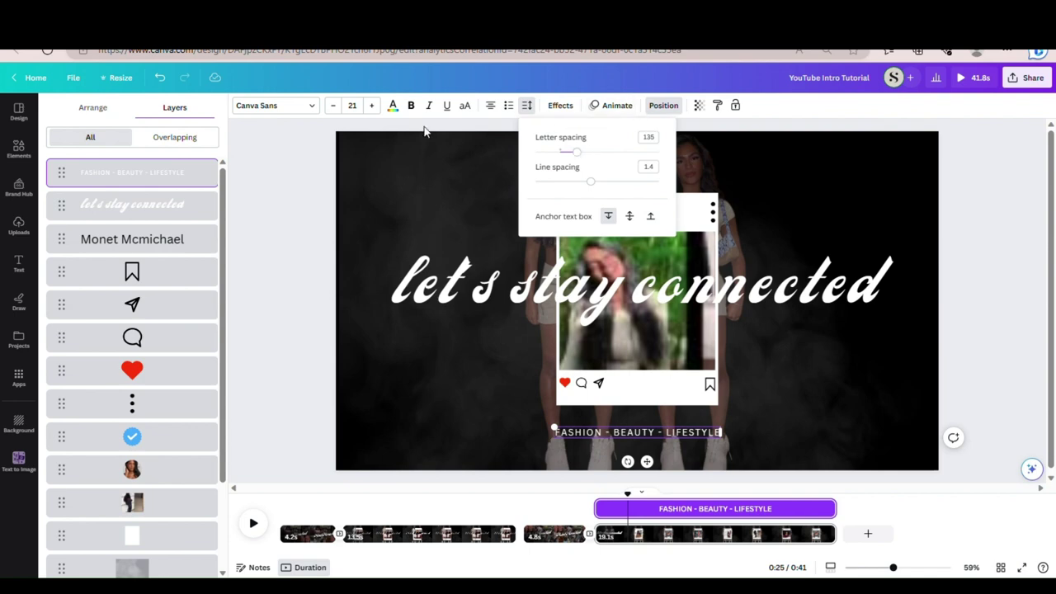
click(93, 111)
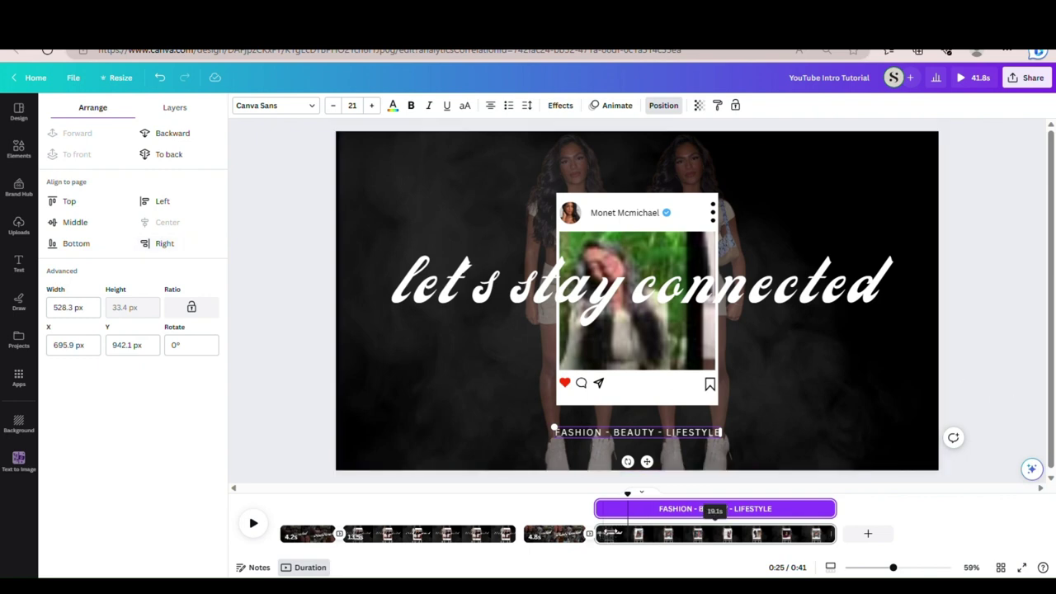
Play the last page from its beginning to check the timing of the text and post mockup, ending with the smoke video selected
click(602, 535)
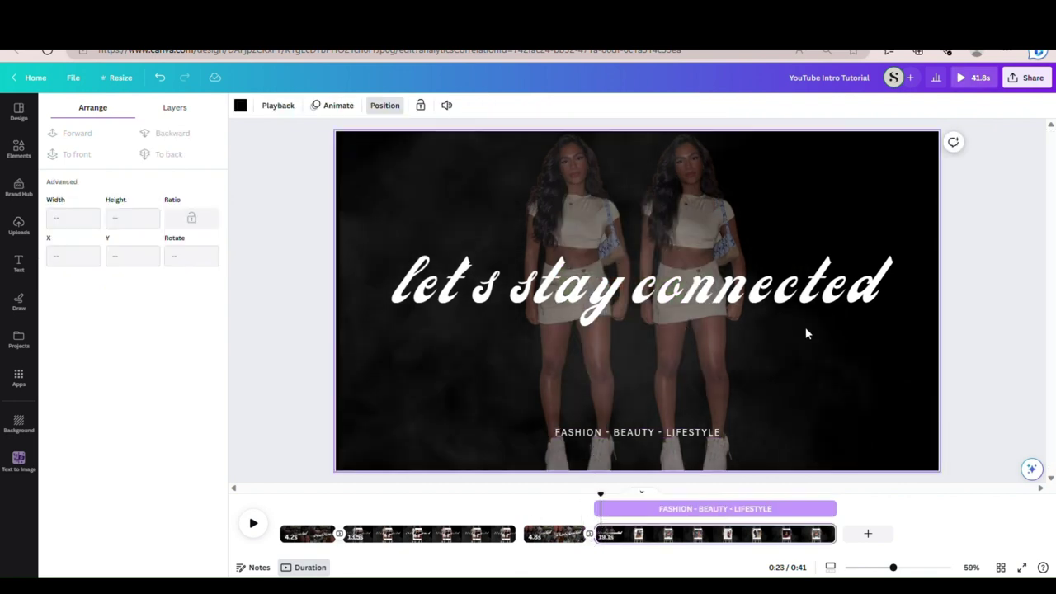
click(257, 525)
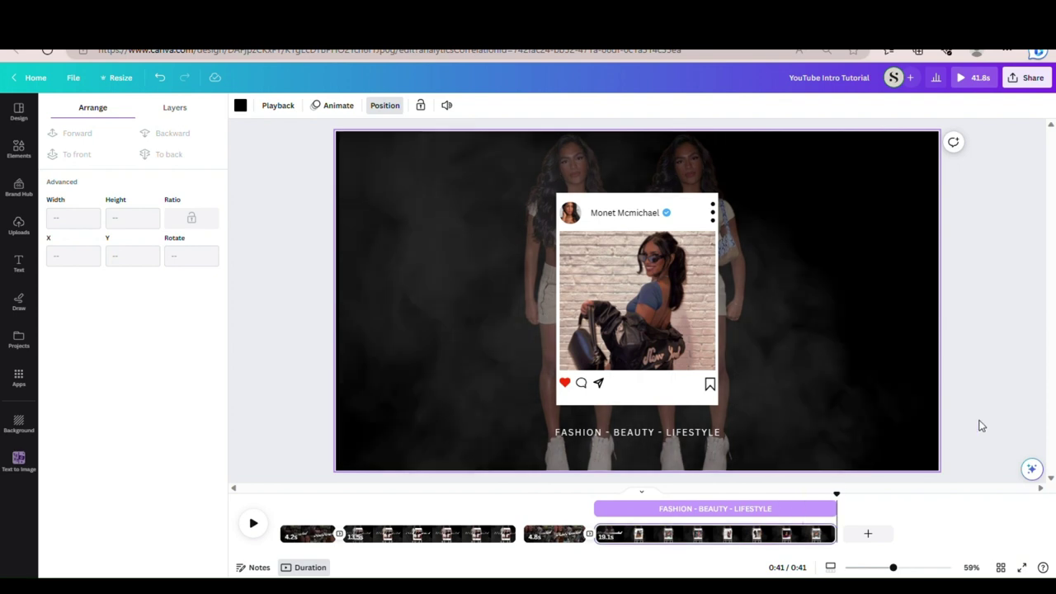
click(845, 372)
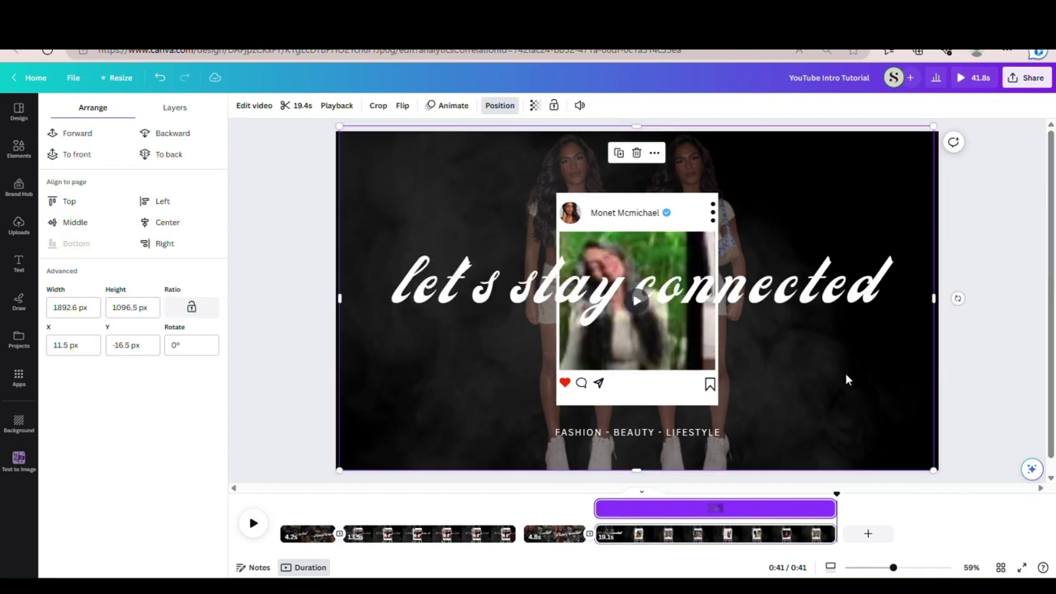